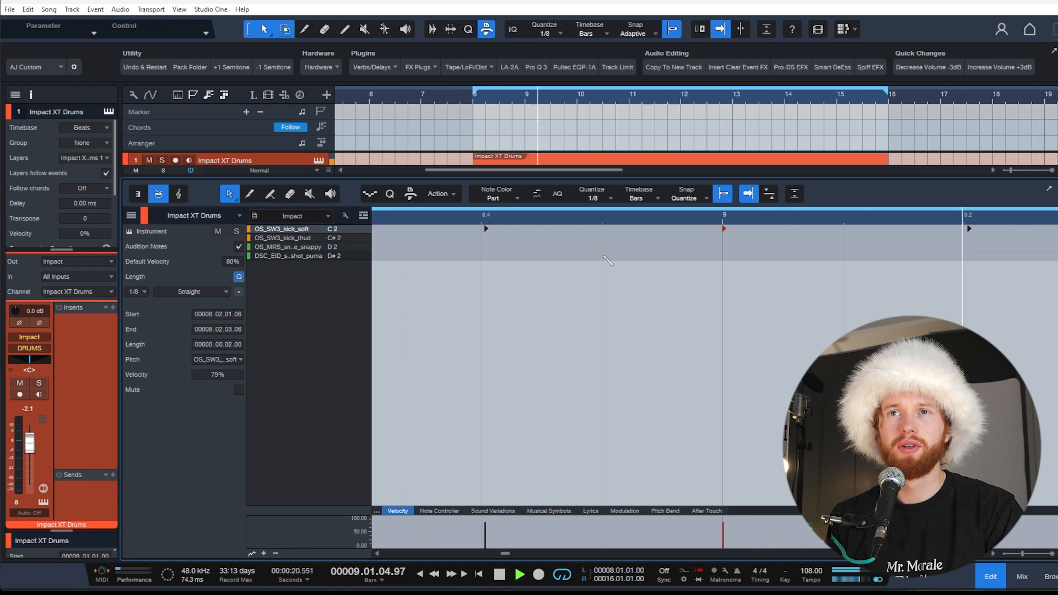
Stop playback and show the full kick pattern from bar 8 to bar 16 in the drum editor
key("w")
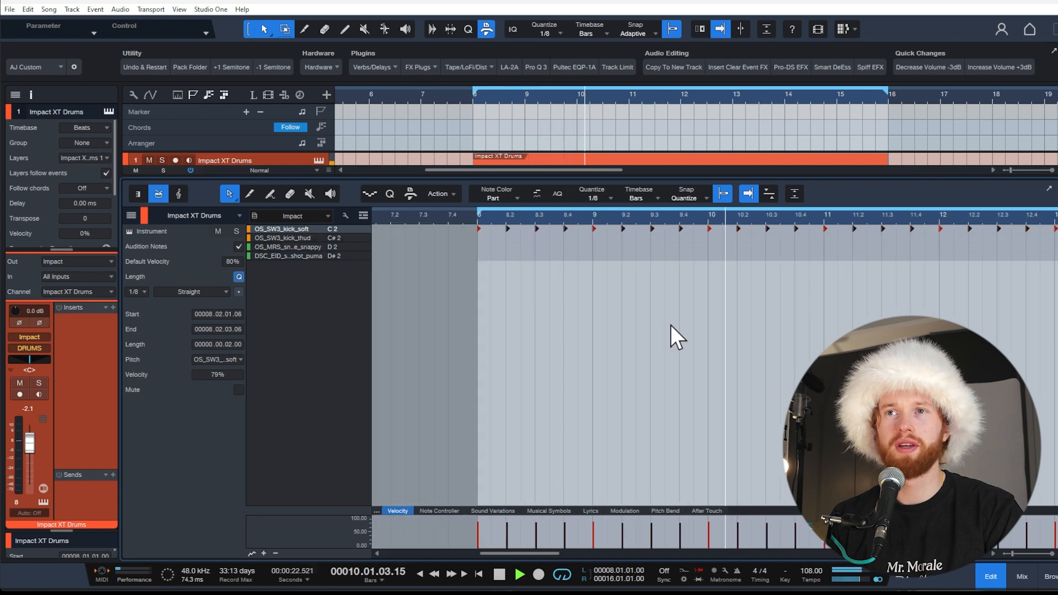
key("space")
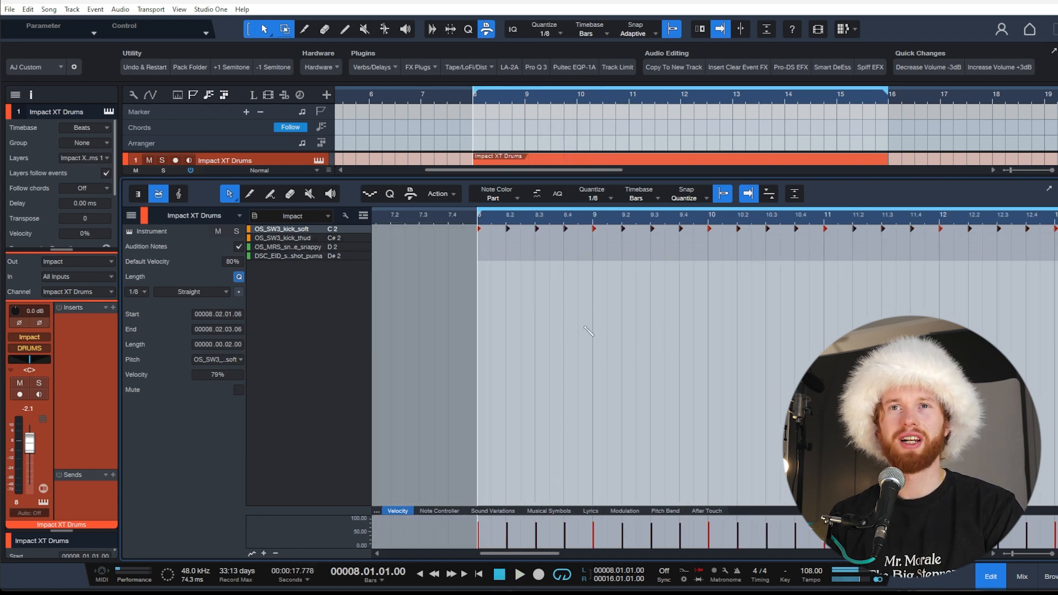
key("w")
key("w")
key("e")
key("e")
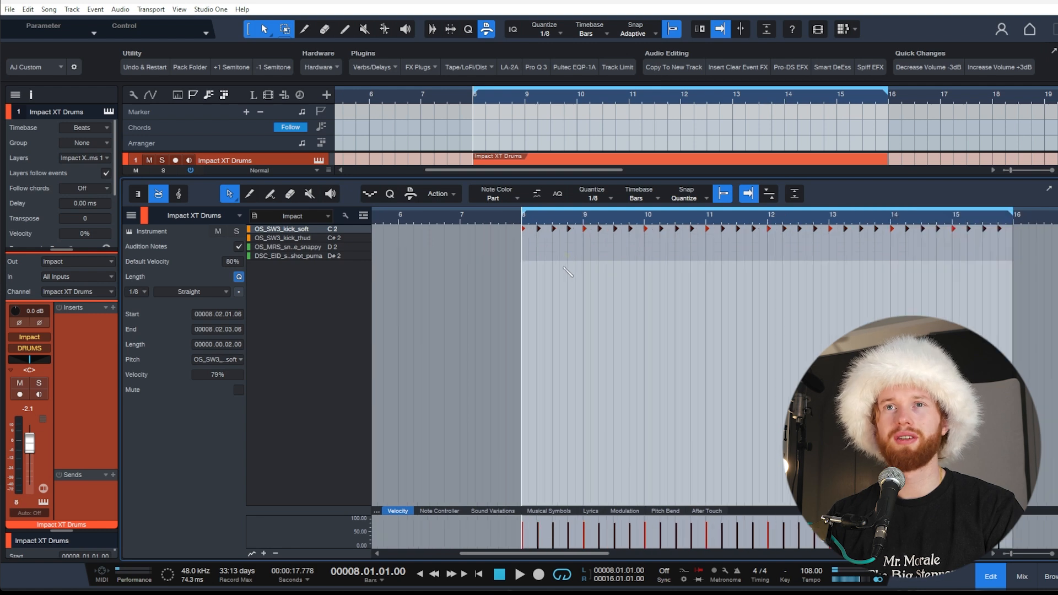
In Impact XT, change the snappy snare pad's filter type, set its drive to 26% and transpose to 5, and play it
key("F11")
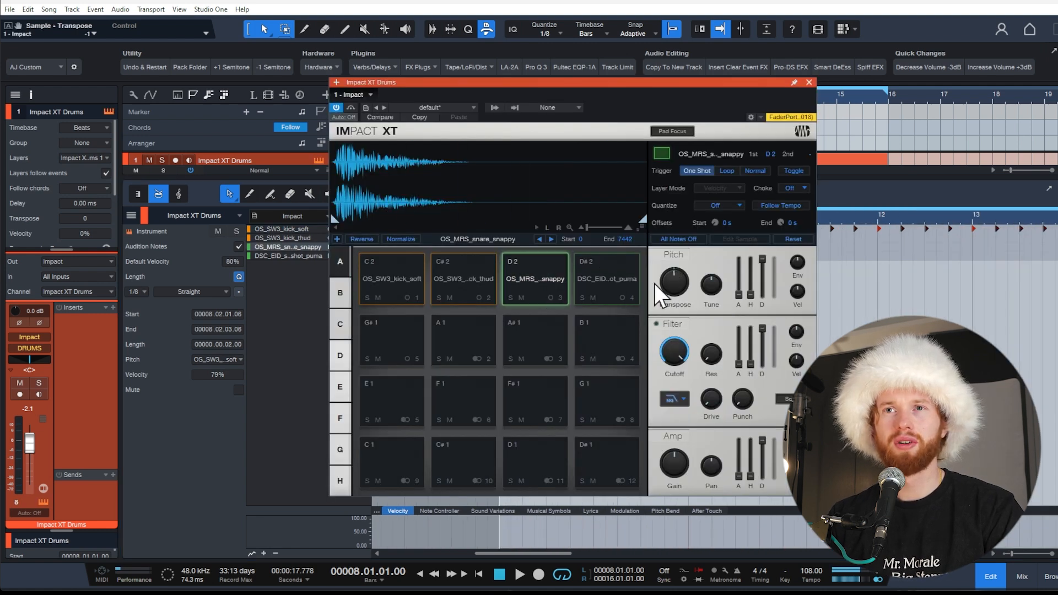
left_click(674, 399)
left_click(712, 438)
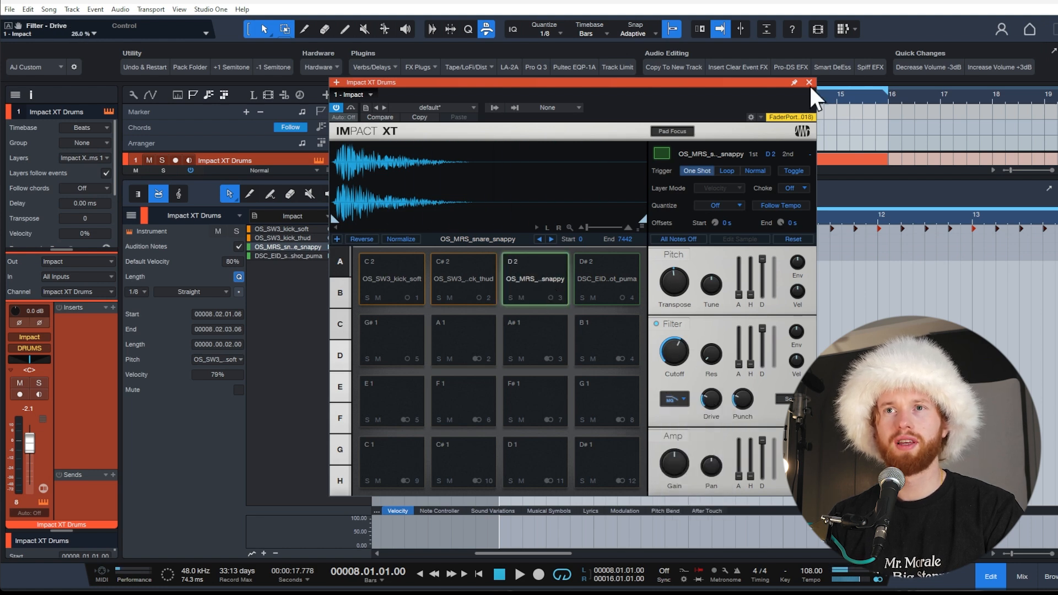
left_click_drag(683, 285, 667, 288)
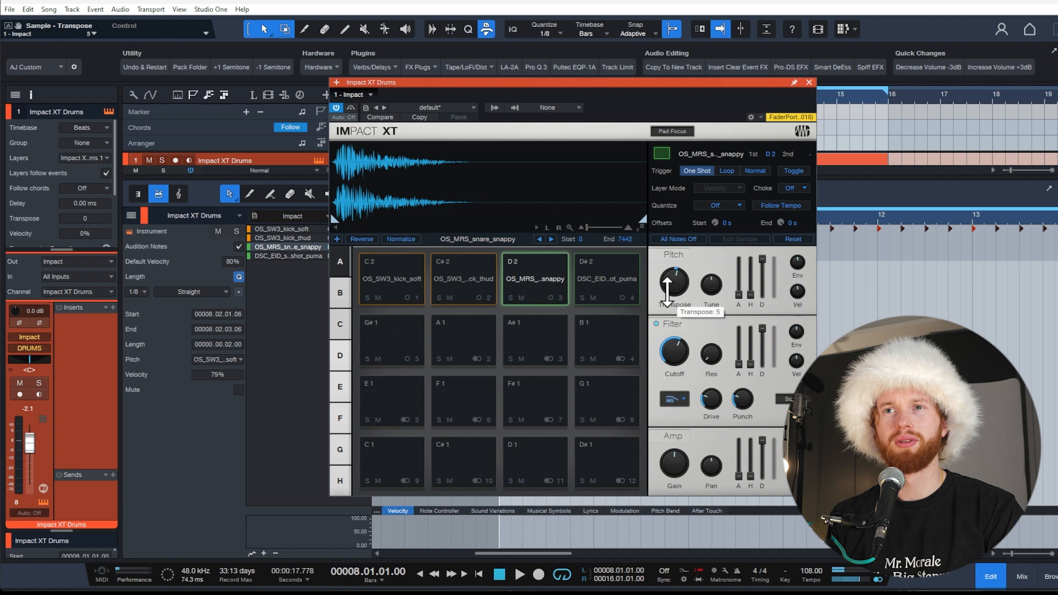
key("space")
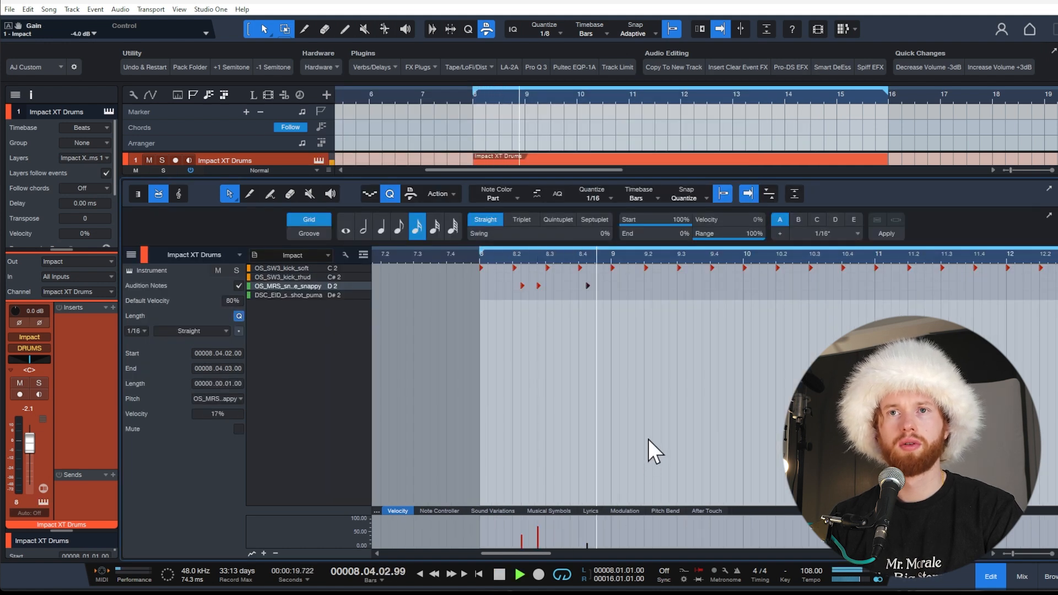
Duplicate the three snappy snare notes of bar 8 seven times to fill bars 9 through 15
key("space")
left_click_drag(498, 282, 626, 300)
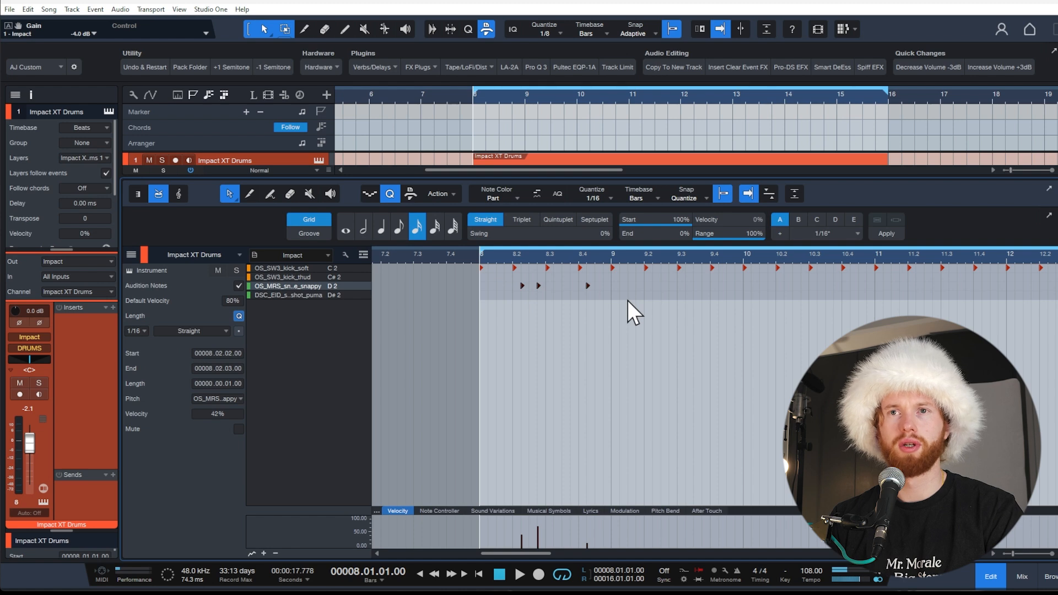
key("d")
key("d")
scroll(624, 325, "down", 3)
key("d")
key("d")
key("d")
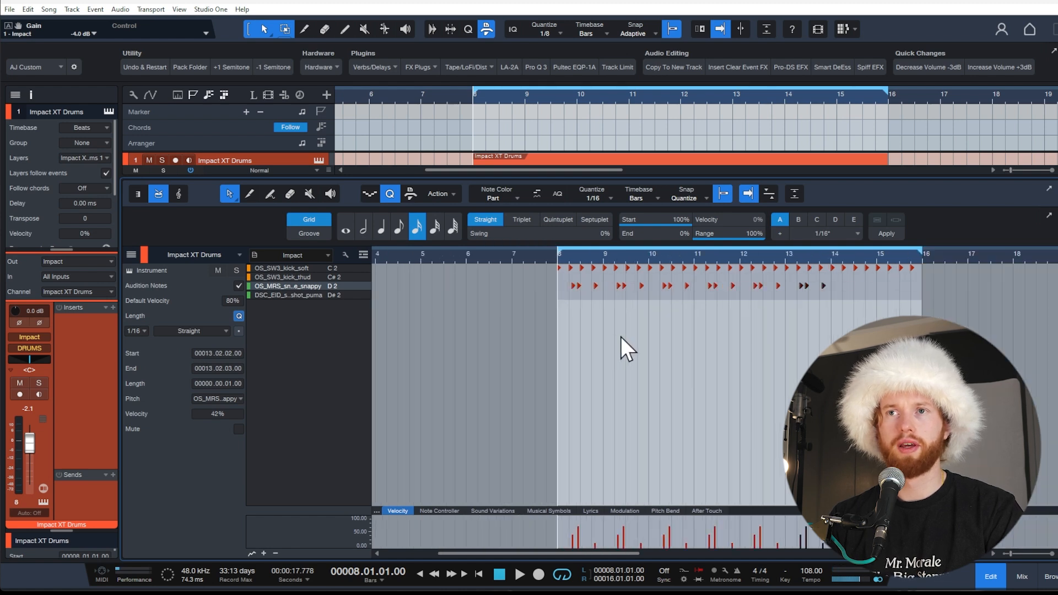
key("d")
key("d")
Draw a puma snare one-shot note in bar 8, audition it, and place it at 8.03.03
left_click(623, 297, "ctrl")
scroll(562, 330, "up", 1)
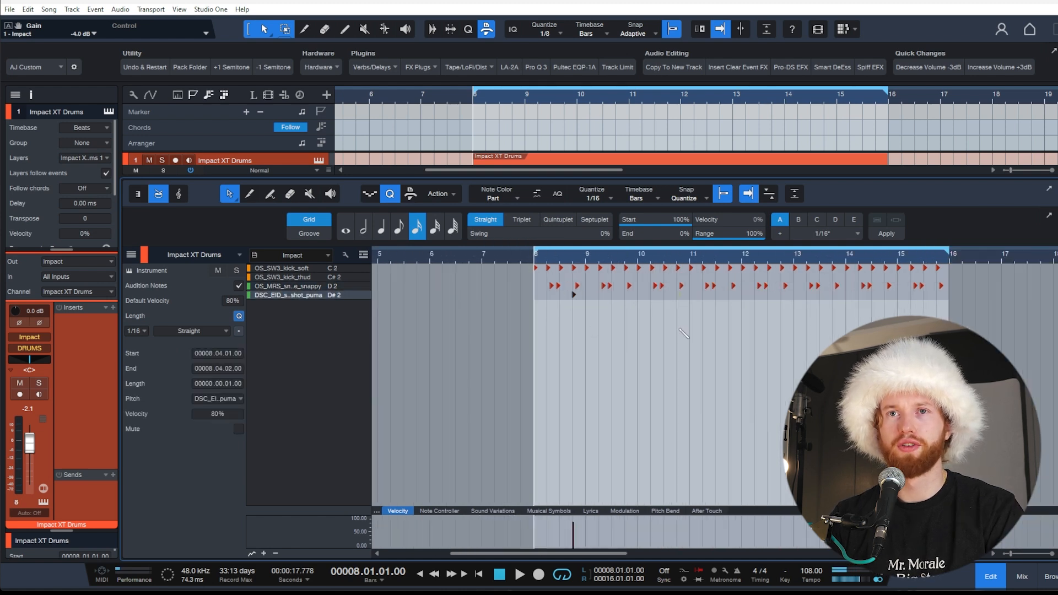
scroll(683, 333, "up", 1)
key("space")
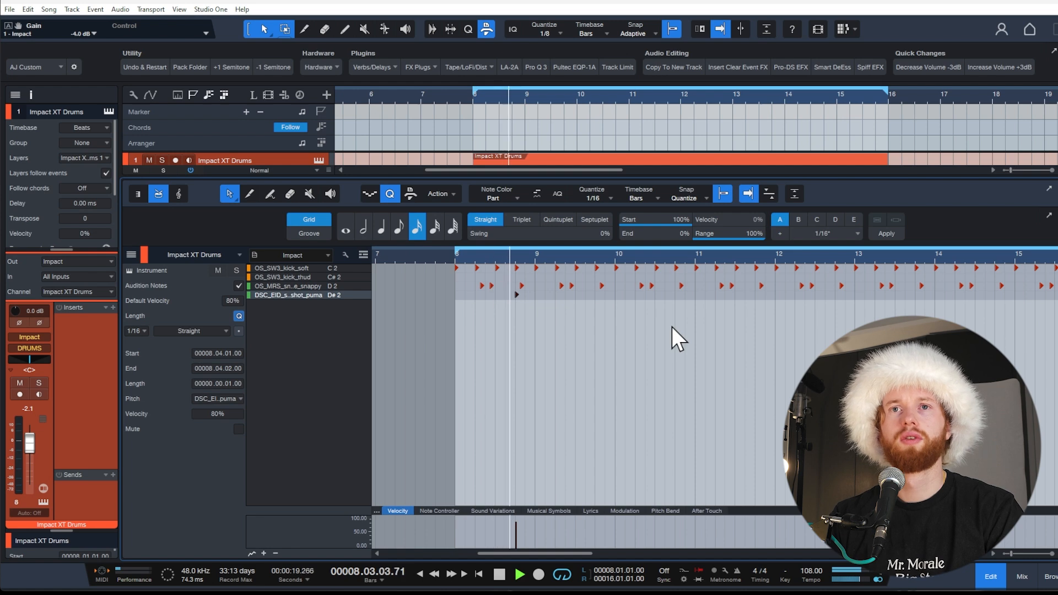
key("space")
scroll(507, 298, "up", 1)
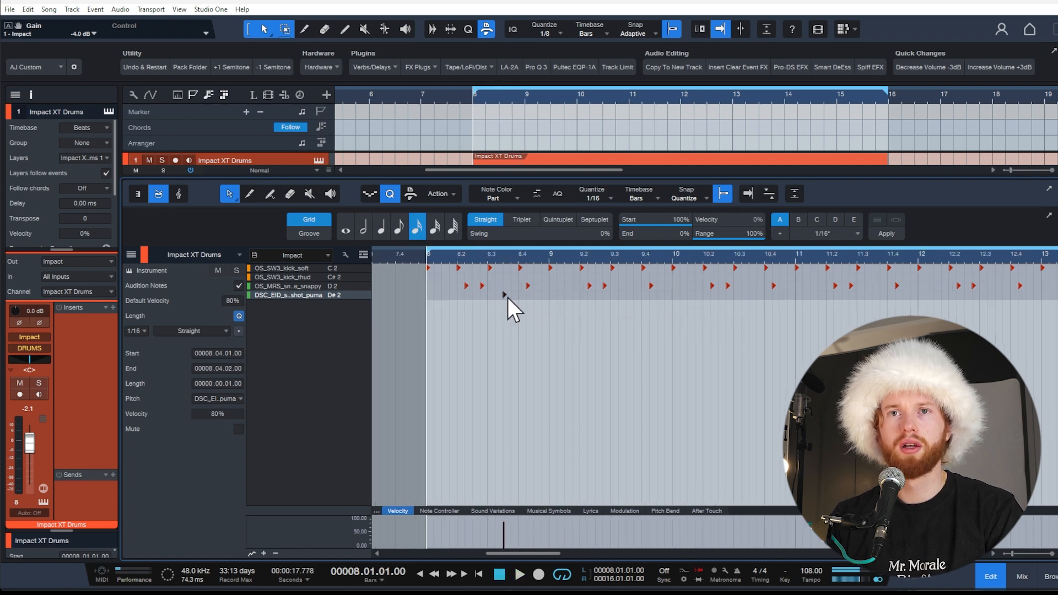
Add a second puma snare note at 8.04.01 and lower the velocity of the first one, checking by playback
key("space")
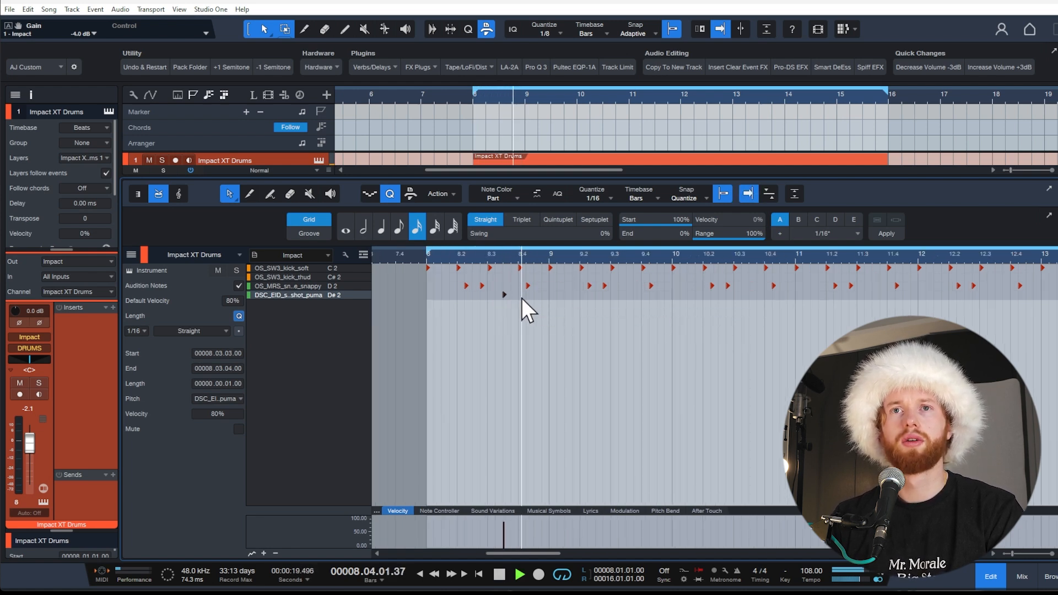
key("space")
left_click(521, 297)
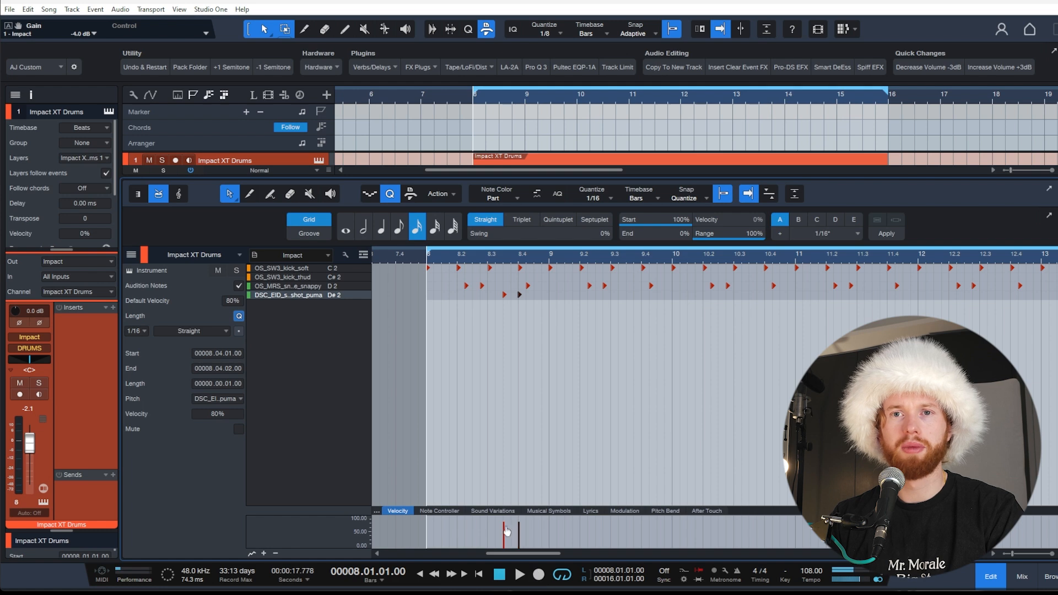
left_click_drag(507, 531, 509, 557)
key("space")
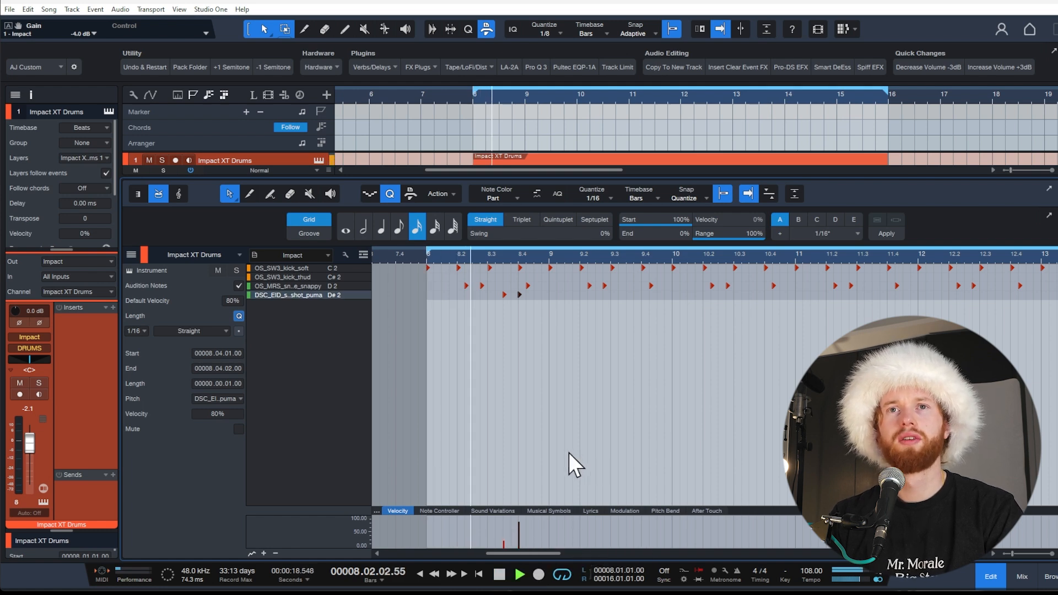
key("space")
Shift the second puma snare note slightly late to 8.04.01.05, in line with the delayed kick
key("shift+s")
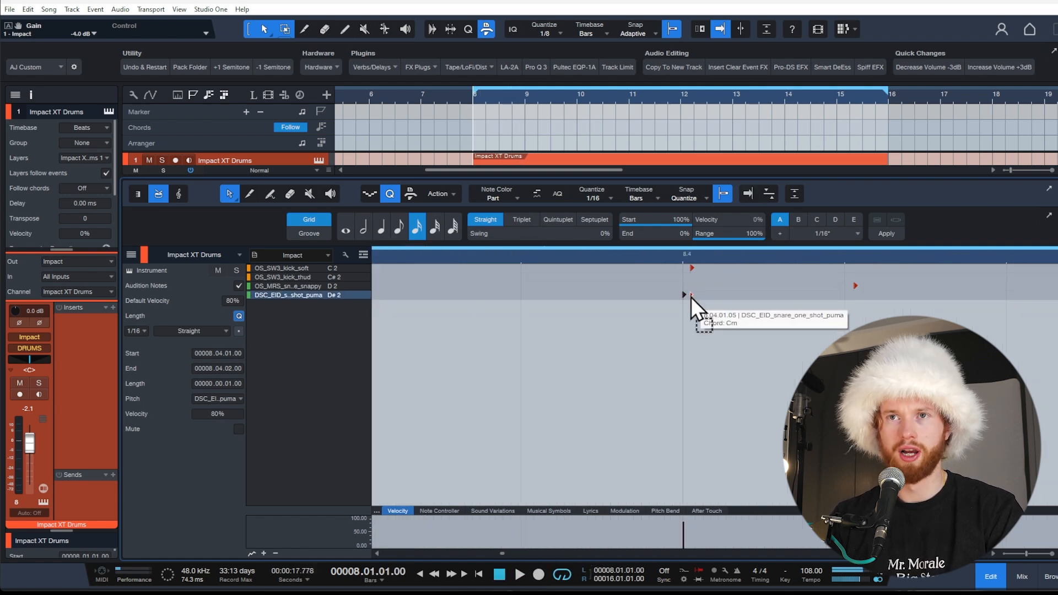
key("z")
key("f")
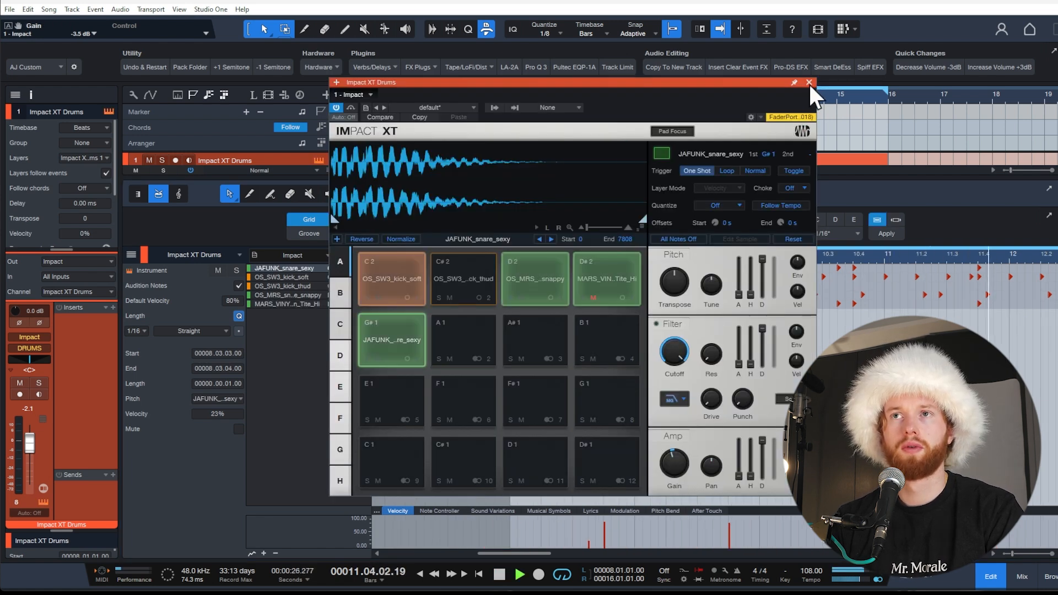
Close the Impact XT window and play the complete drum pattern from bar 8
left_click(809, 82)
key("space")
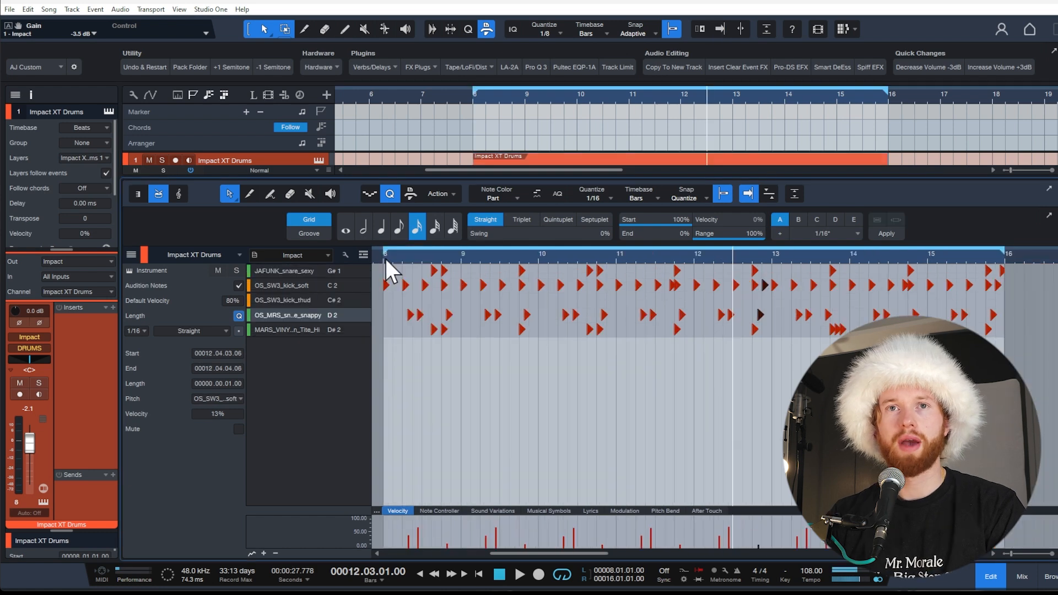
left_click(385, 259)
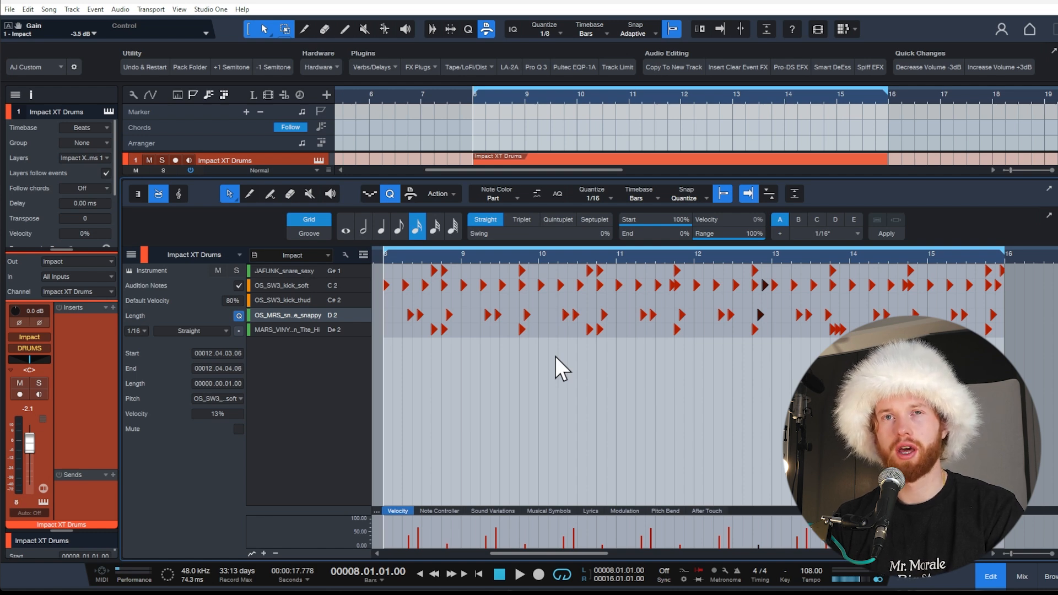
key("space")
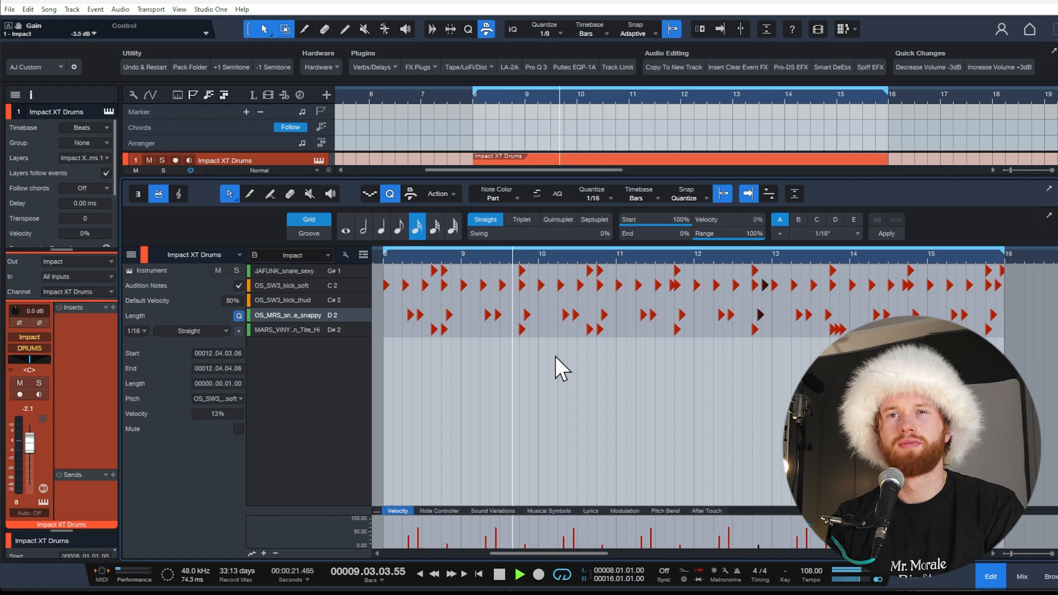
key("space")
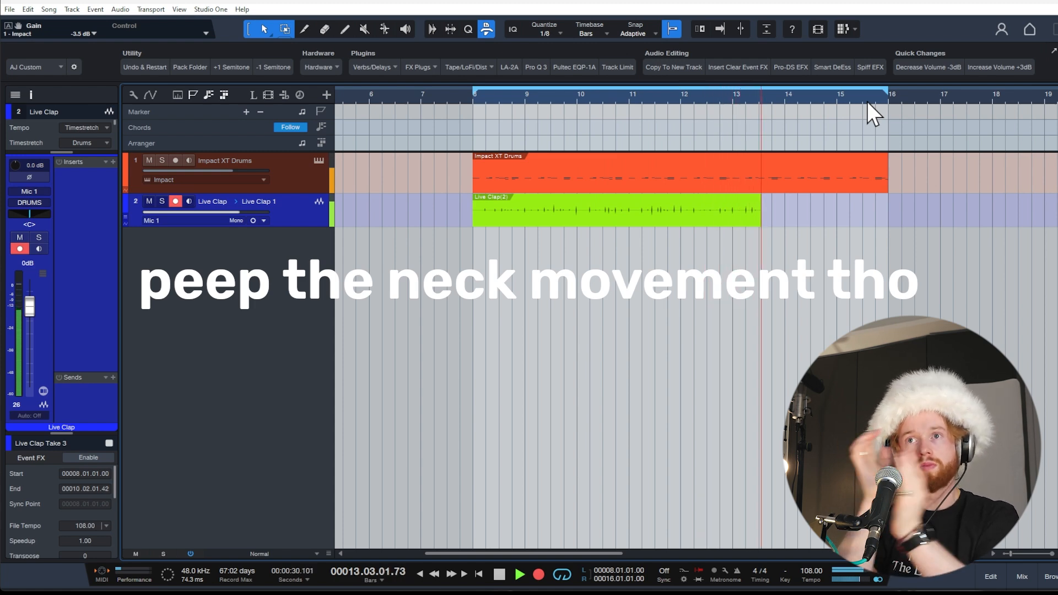
End the Live Clap recording and duplicate the 115_Shakers_34 loop to fill bars 12 to 16
key("space")
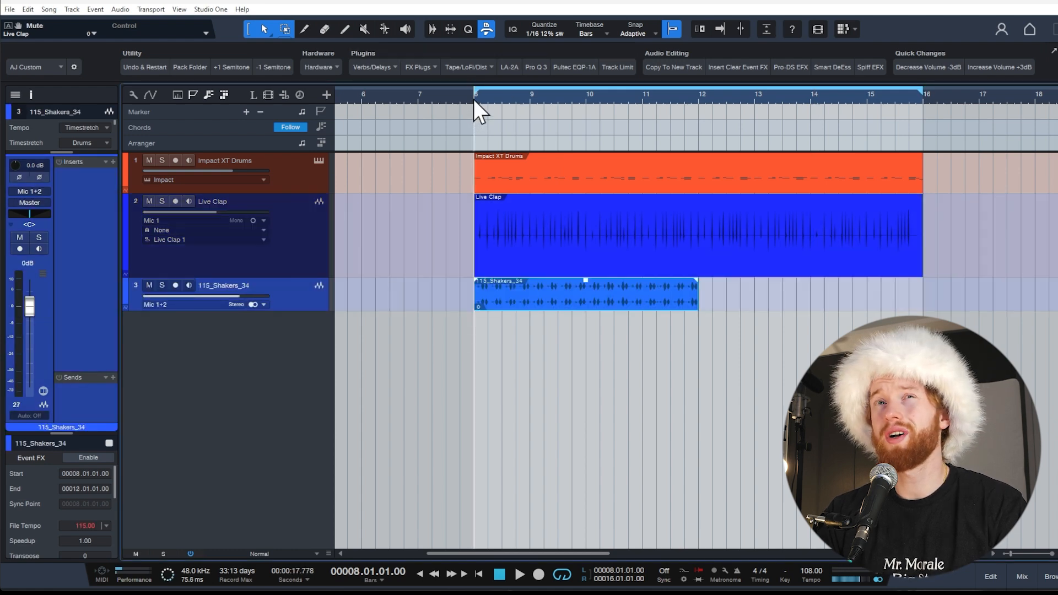
key("space")
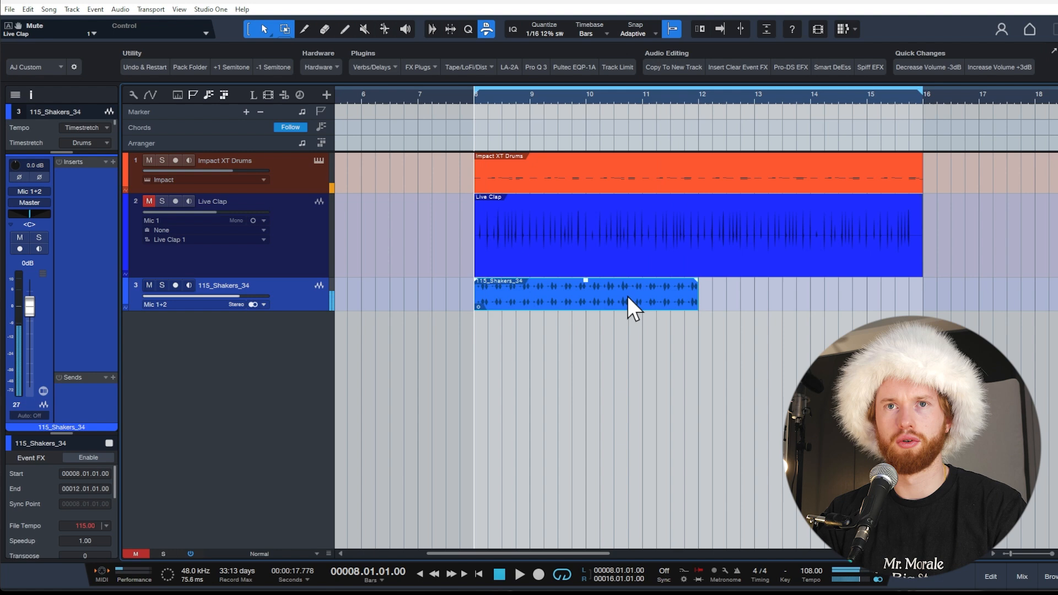
key("d")
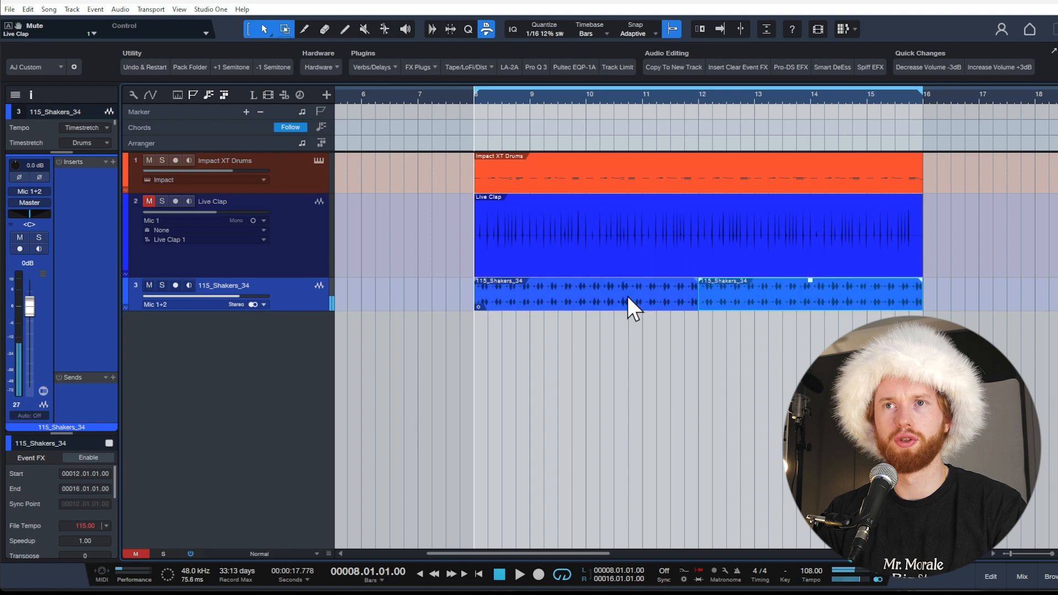
Insert Pro-Q 3 on the shaker track and soften its highs with a high-shelf cut and a 24 dB/oct high cut
left_click(114, 164)
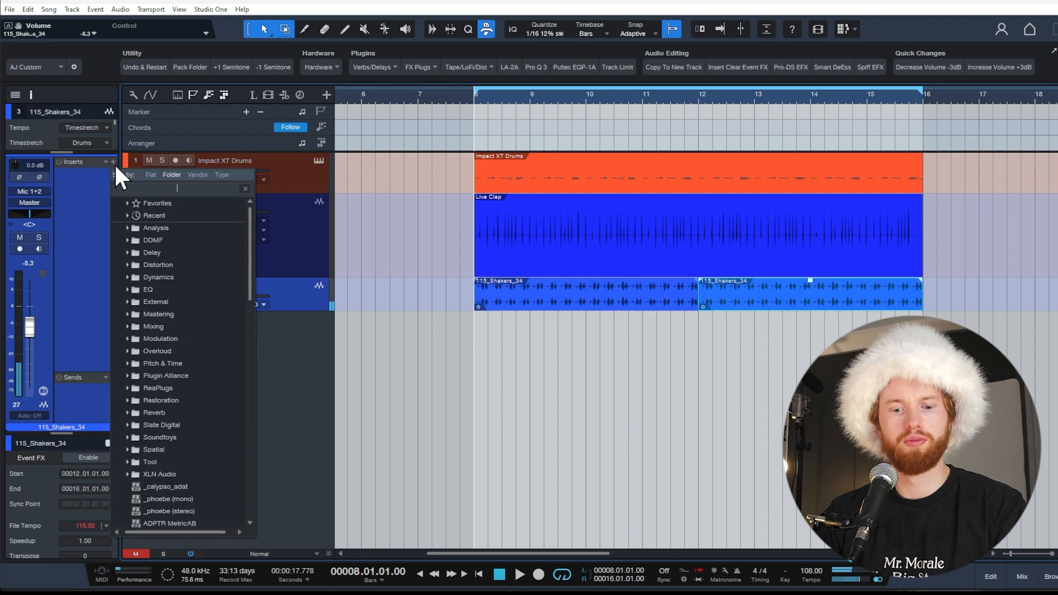
type("q 3")
key("Return")
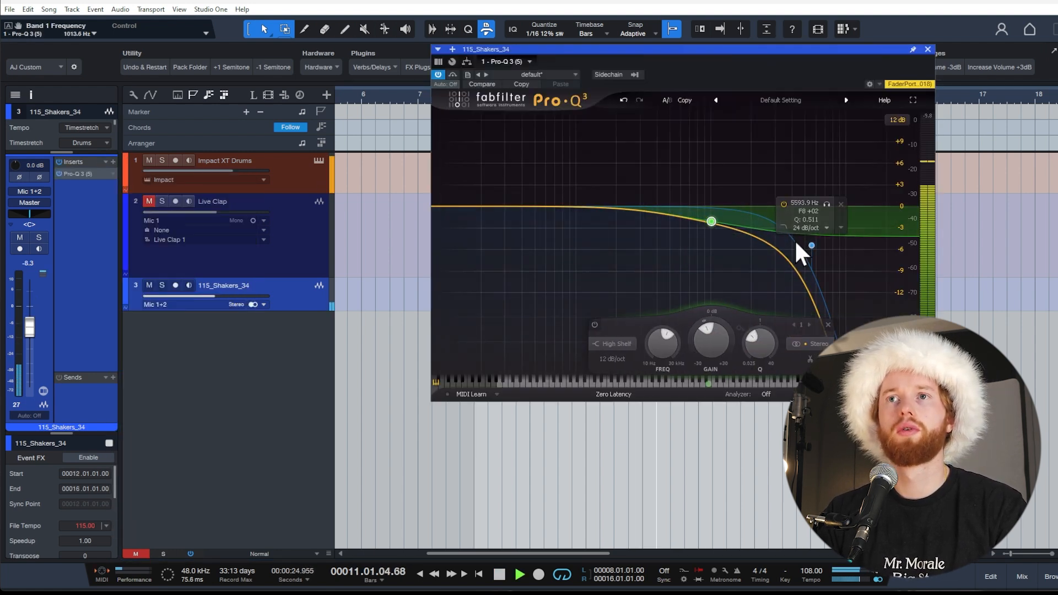
left_click_drag(810, 245, 818, 241)
left_click(927, 49)
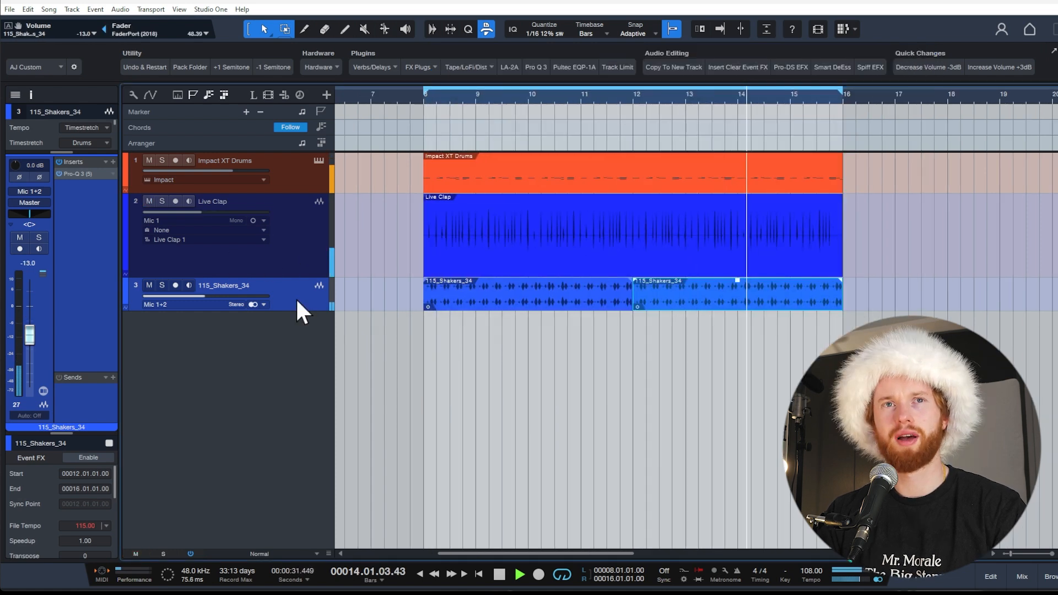
Open the mixer and add the plug-in matching "mj" after Pro-Q 3 on the red bus channel
key("space")
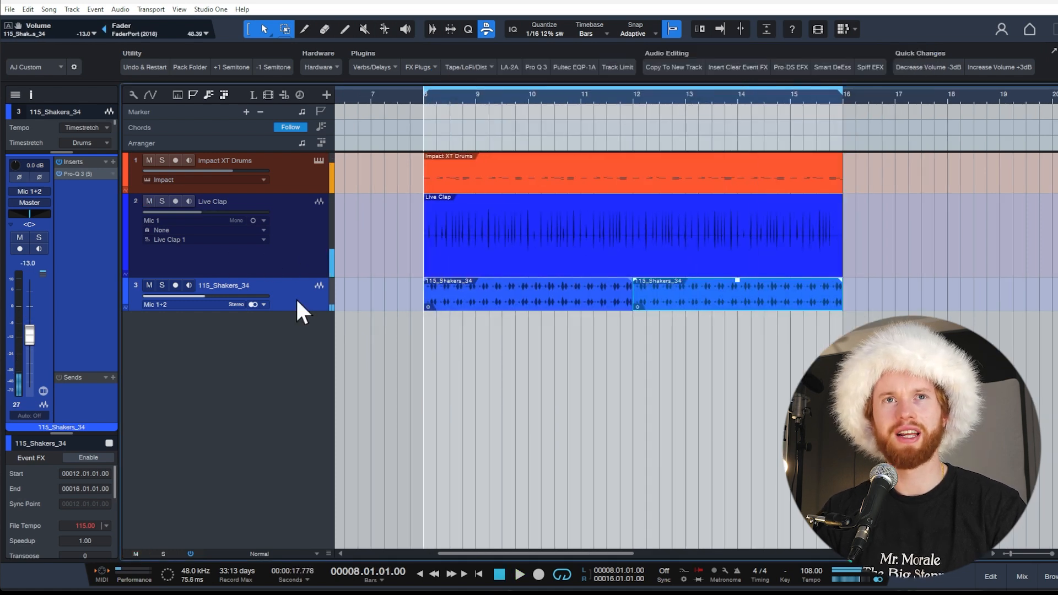
left_click(306, 241)
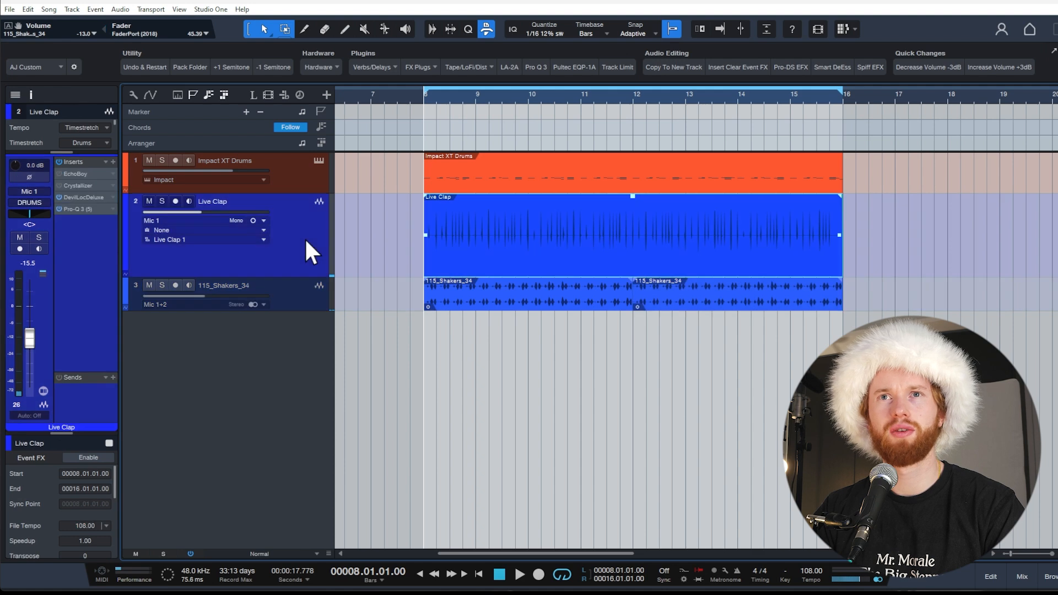
key("F3")
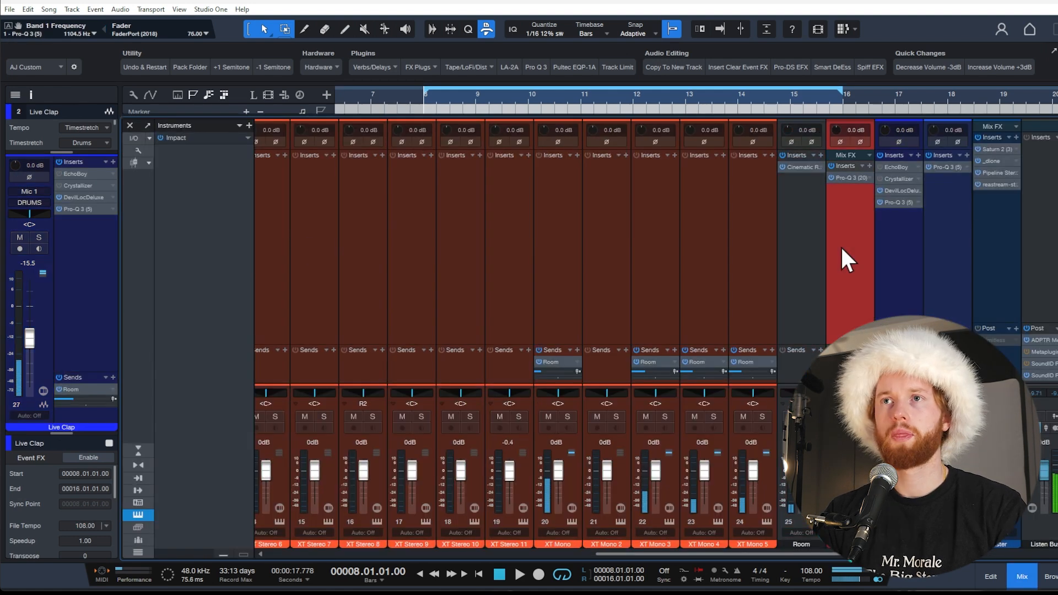
left_click(869, 166)
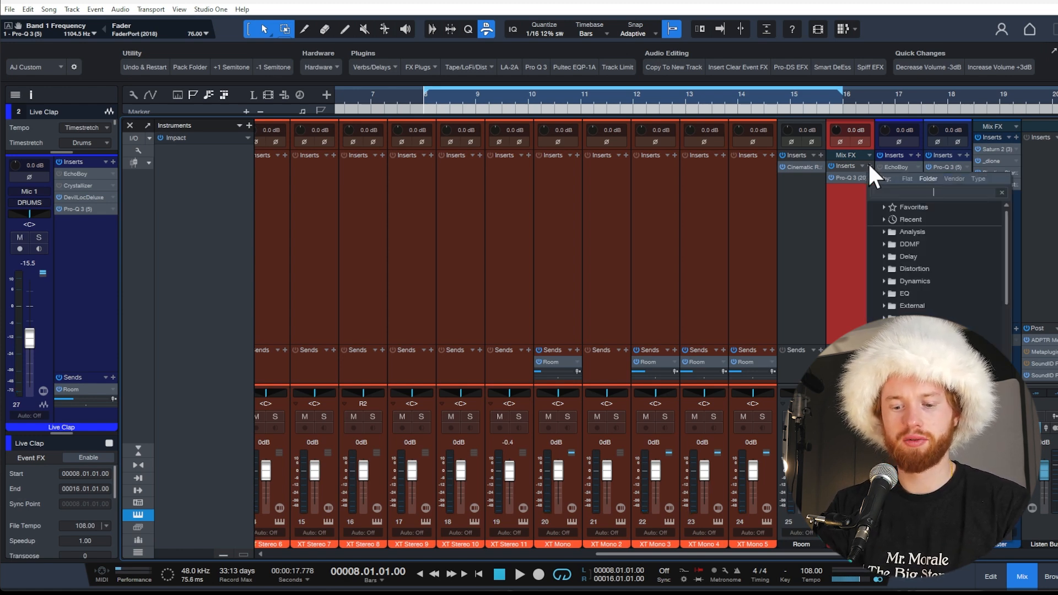
type("mj")
key("Return")
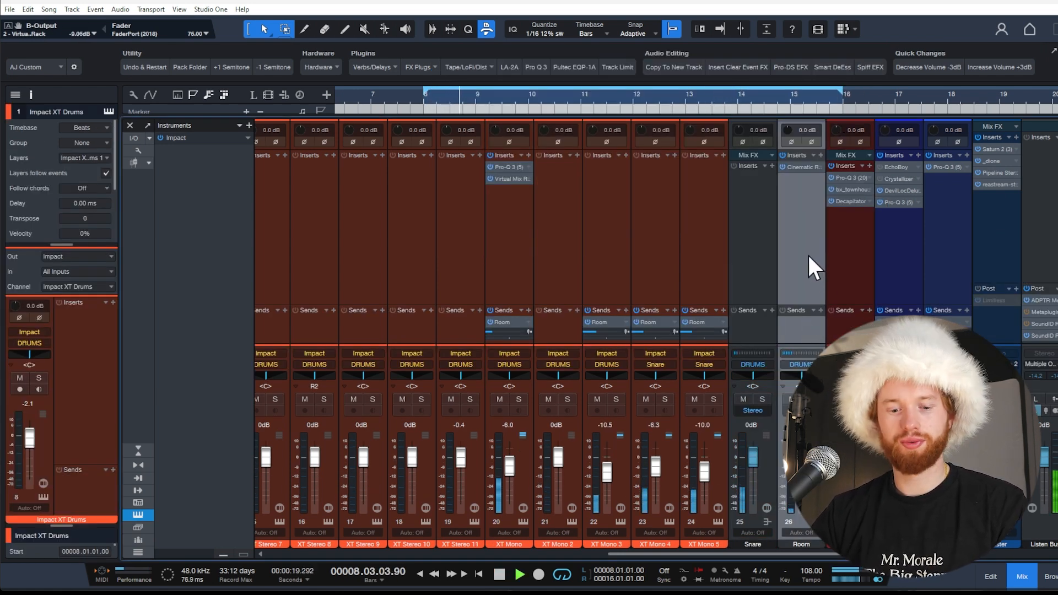
Place the dt_90 foley drum loop on a new track at bar 8 and play it with the other drums
key("shift+f")
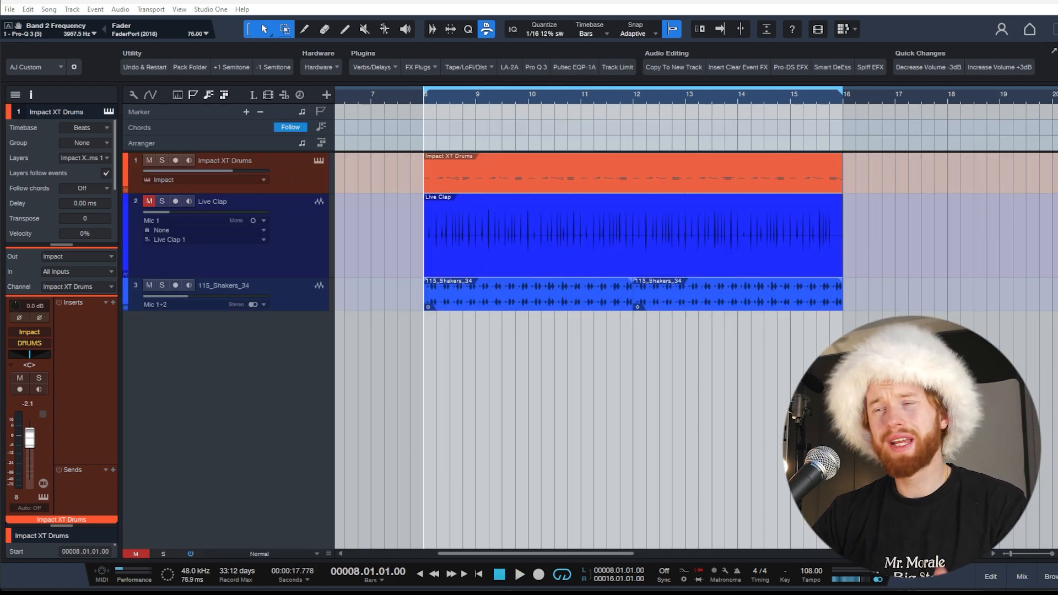
left_click_drag(1054, 328, 446, 337)
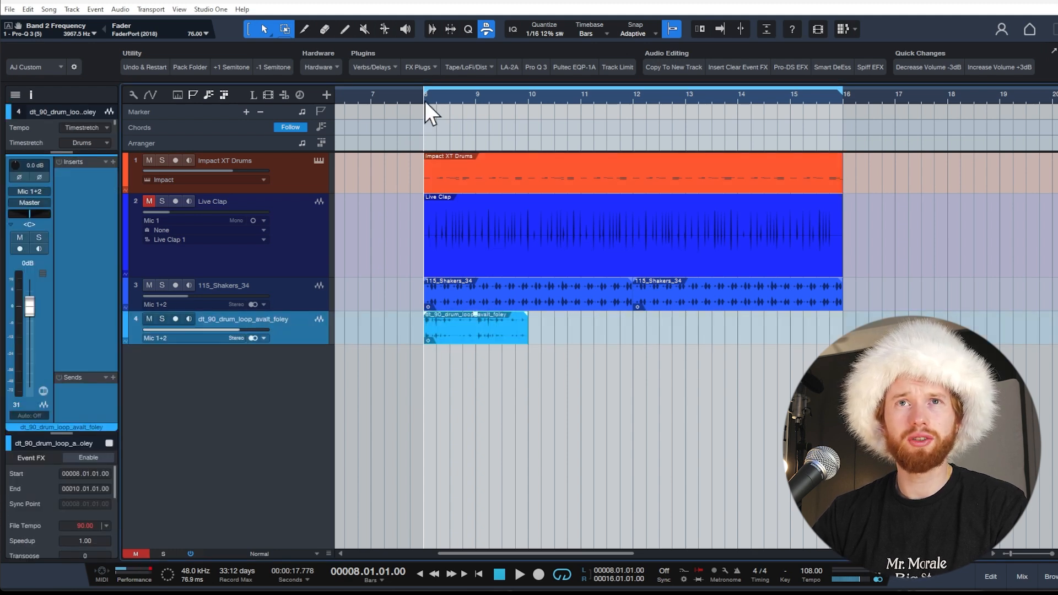
key("space")
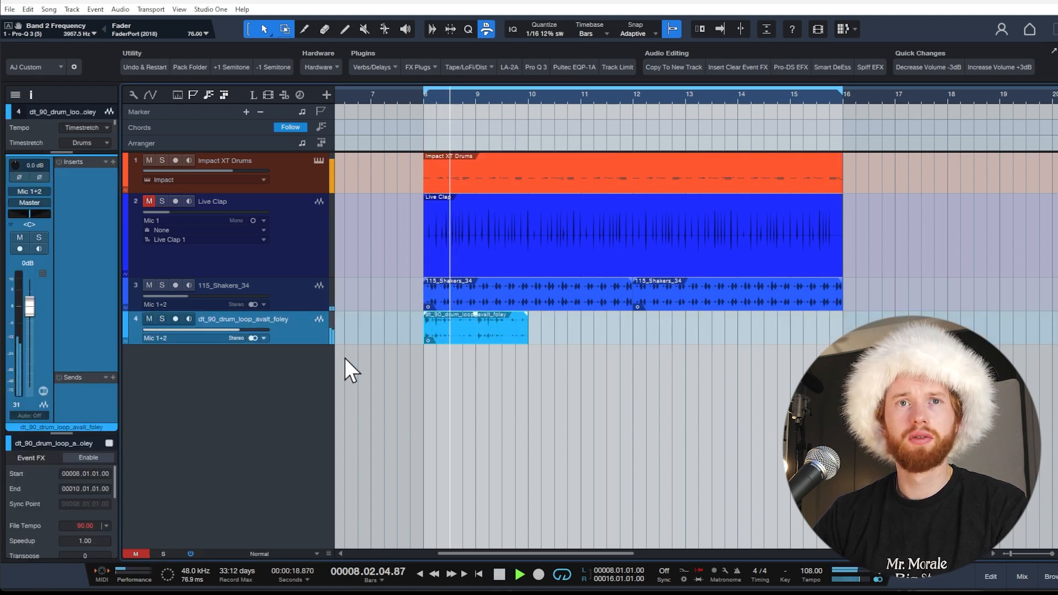
Lower the foley track's volume to -7.2 dB and trim the first beat of bar 8 off its loop
left_click_drag(234, 333, 199, 334)
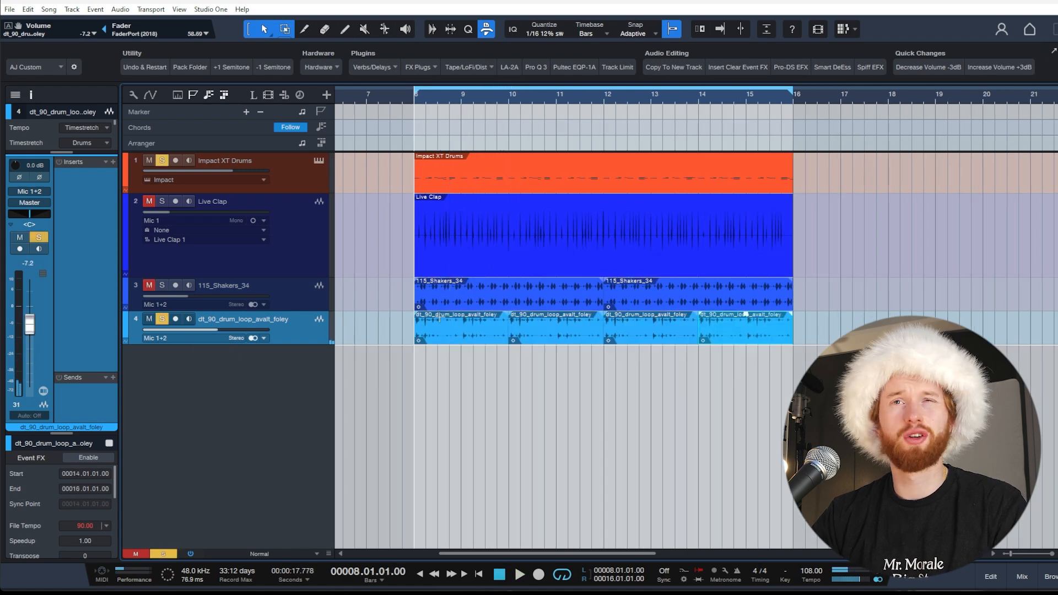
scroll(420, 321, "up", 3)
scroll(418, 322, "up", 2)
key("space")
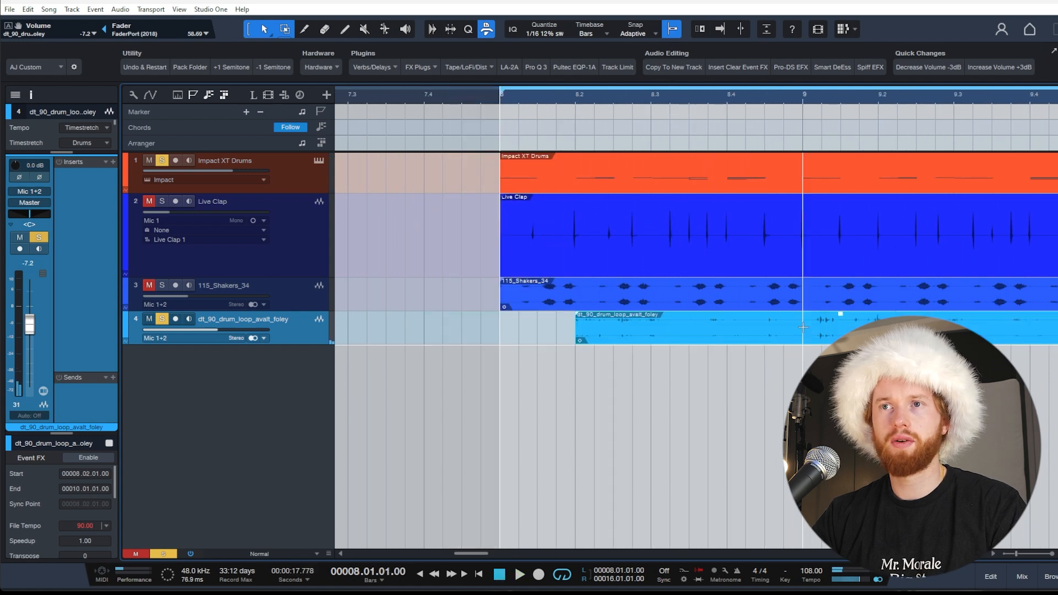
Cut the first beat of bar 9 out of the foley loop and play the edited section from bar 8
left_click_drag(878, 325, 803, 325)
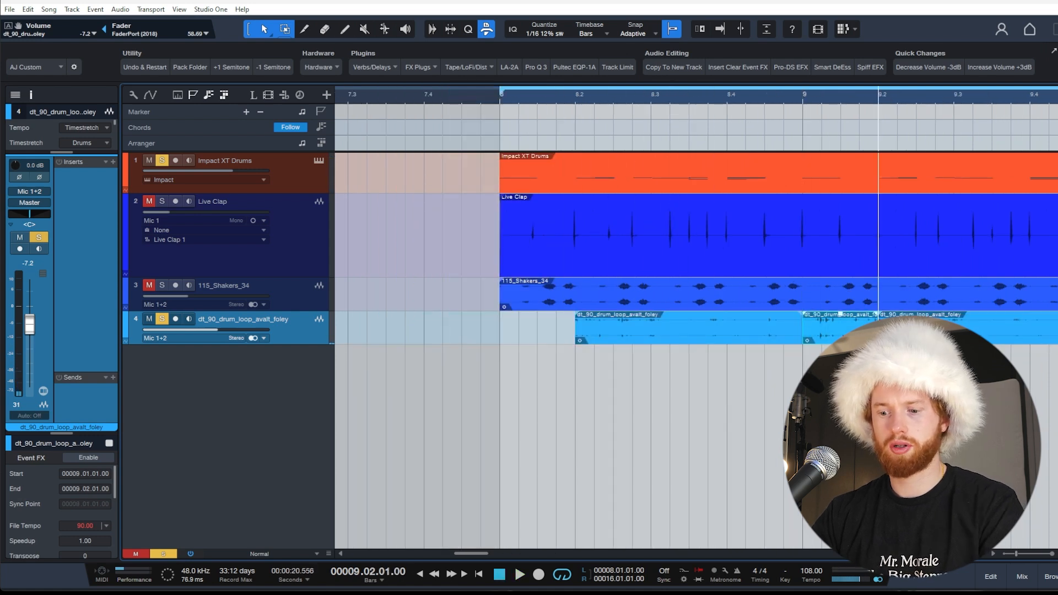
key("Delete")
key("space")
left_click(497, 97)
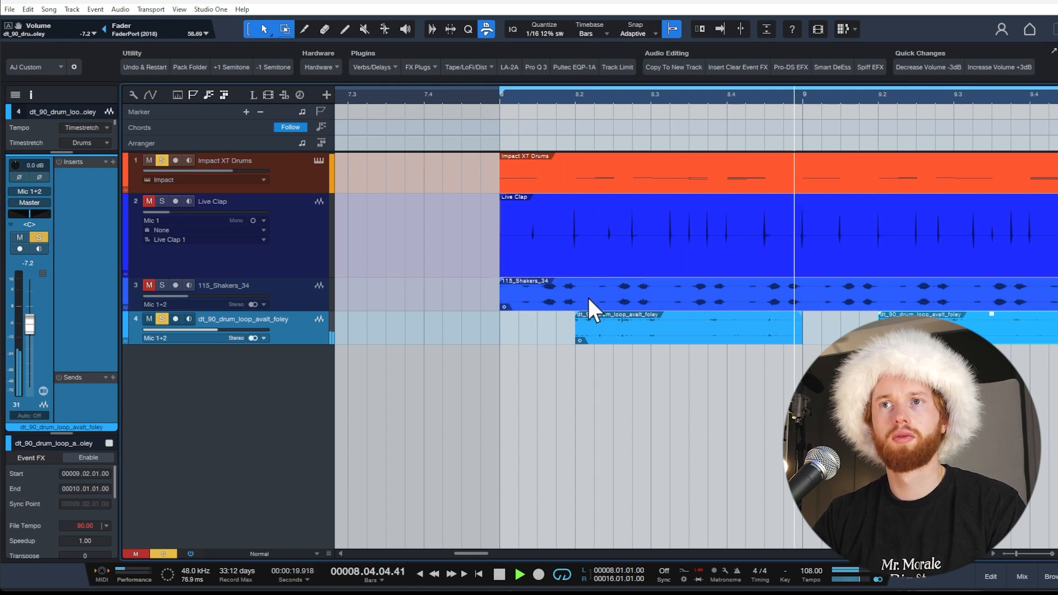
key("w")
scroll(748, 325, "up", 2)
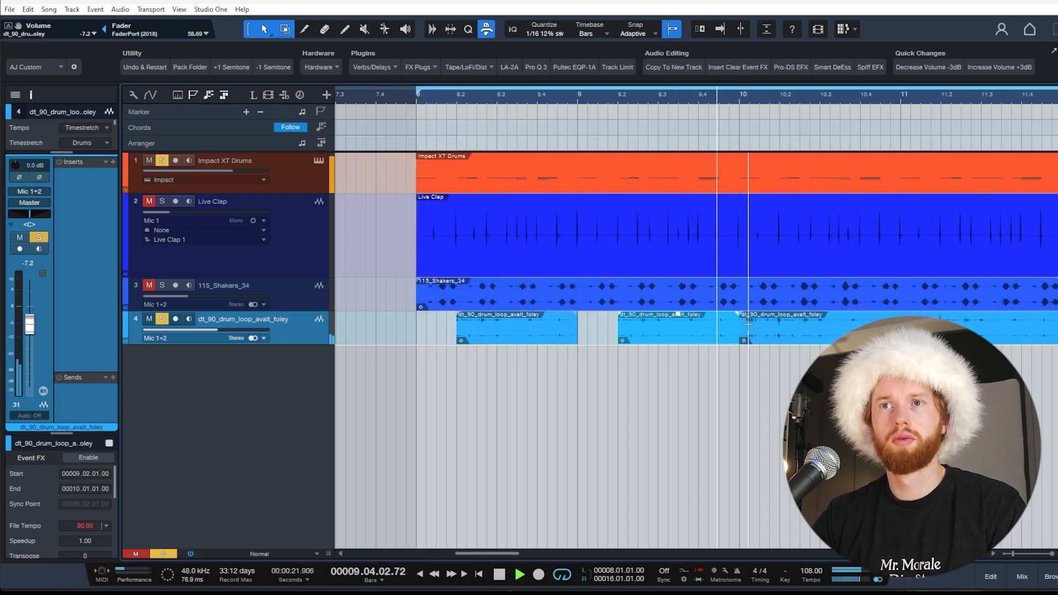
Delete the three uncut foley loop copies between bars 10 and 16 and play the edited two-bar section
key("space")
scroll(732, 325, "down", 5)
left_click(728, 331)
left_click(809, 332, "shift")
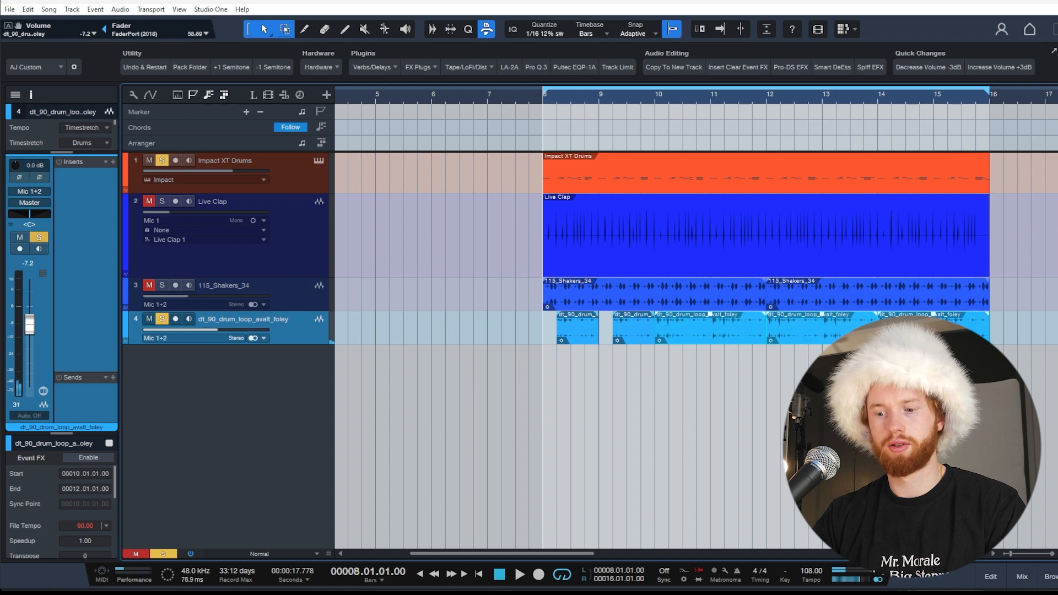
left_click(895, 331, "shift")
key("Delete")
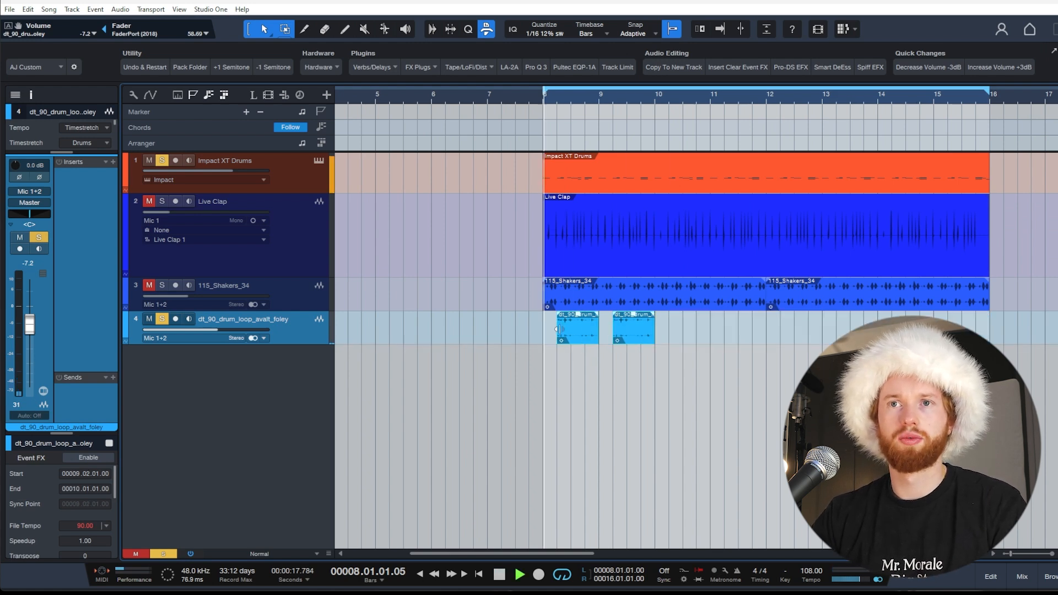
key("space")
key("space")
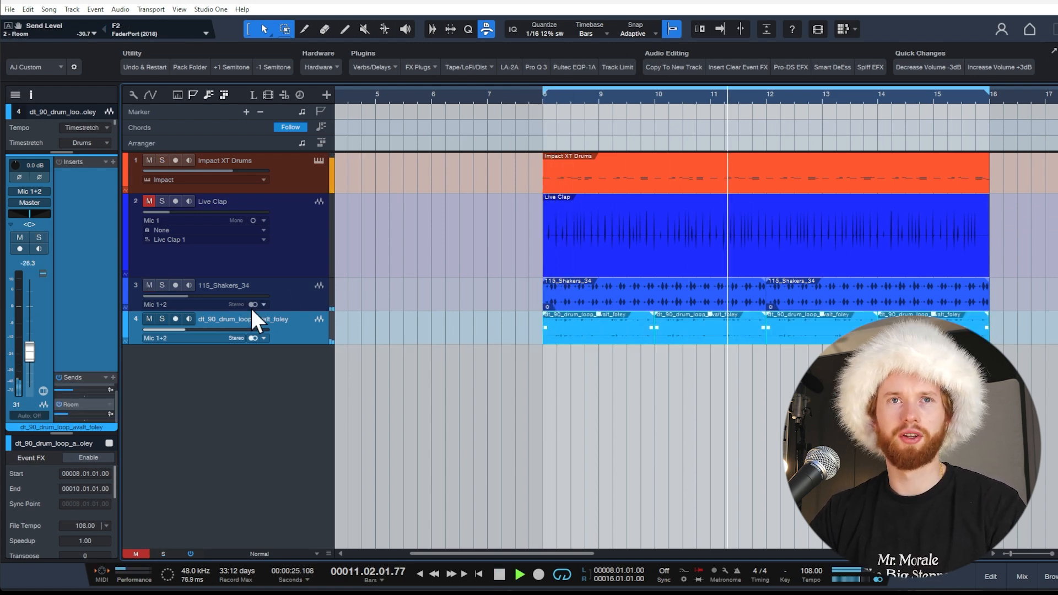
Open the mixer and insert Virtual Mix Rack on the Snare bus
left_click(316, 307)
key("F3")
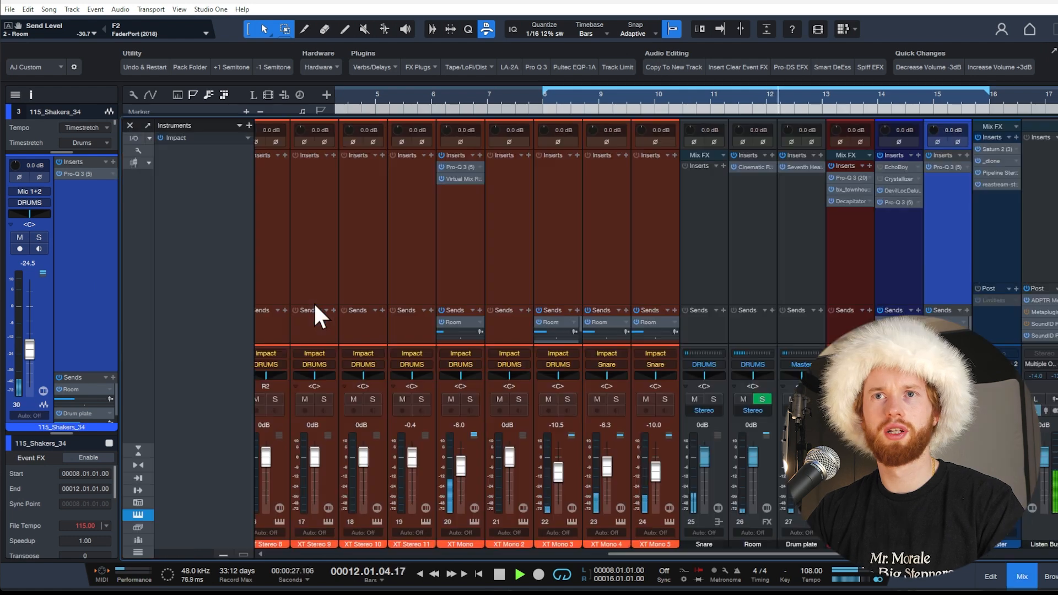
key("space")
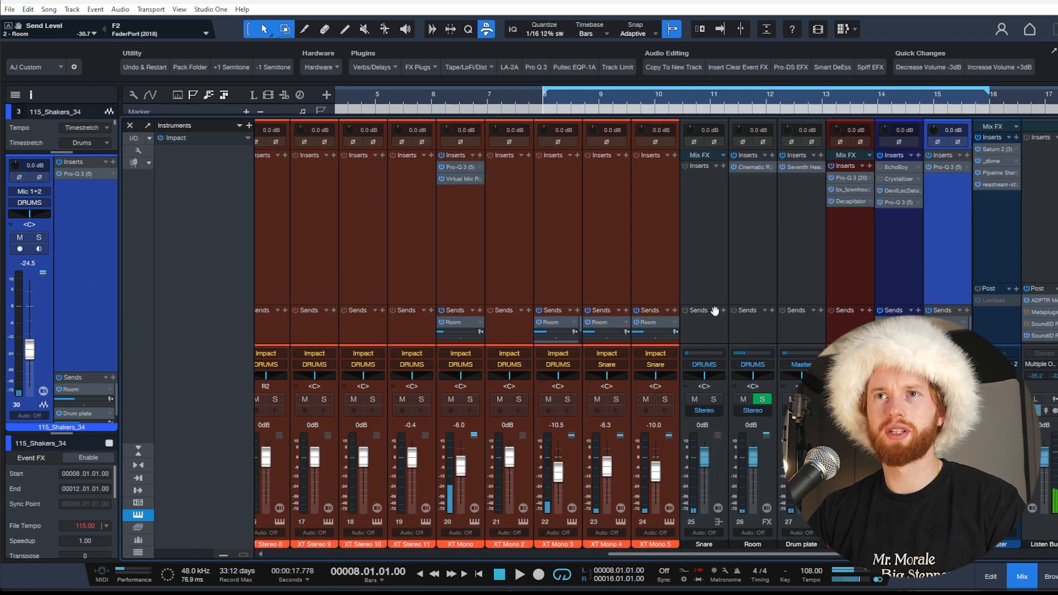
left_click(723, 166)
type("virt")
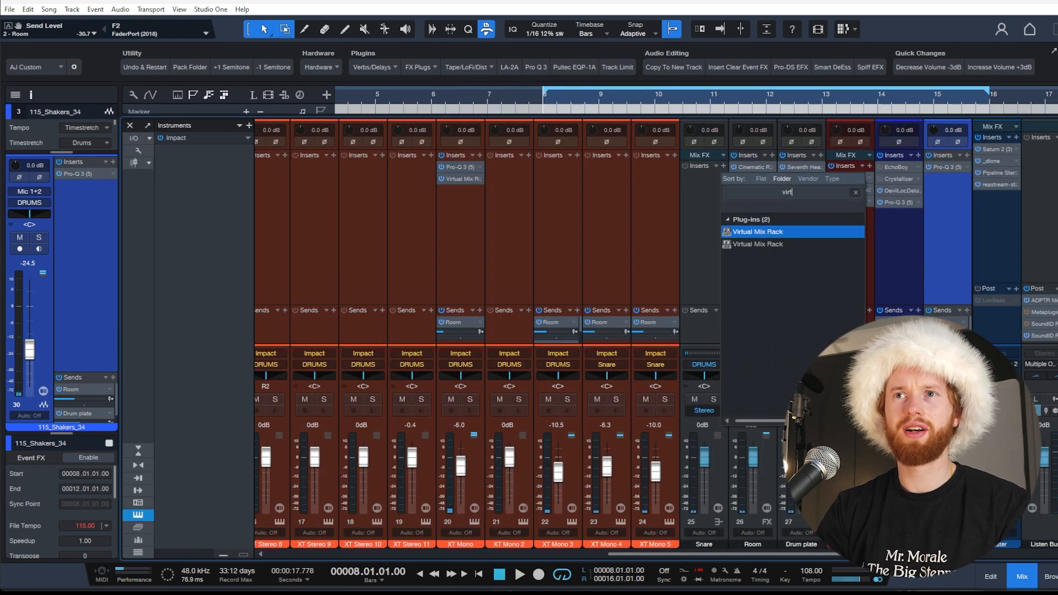
key("Return")
left_click(461, 122)
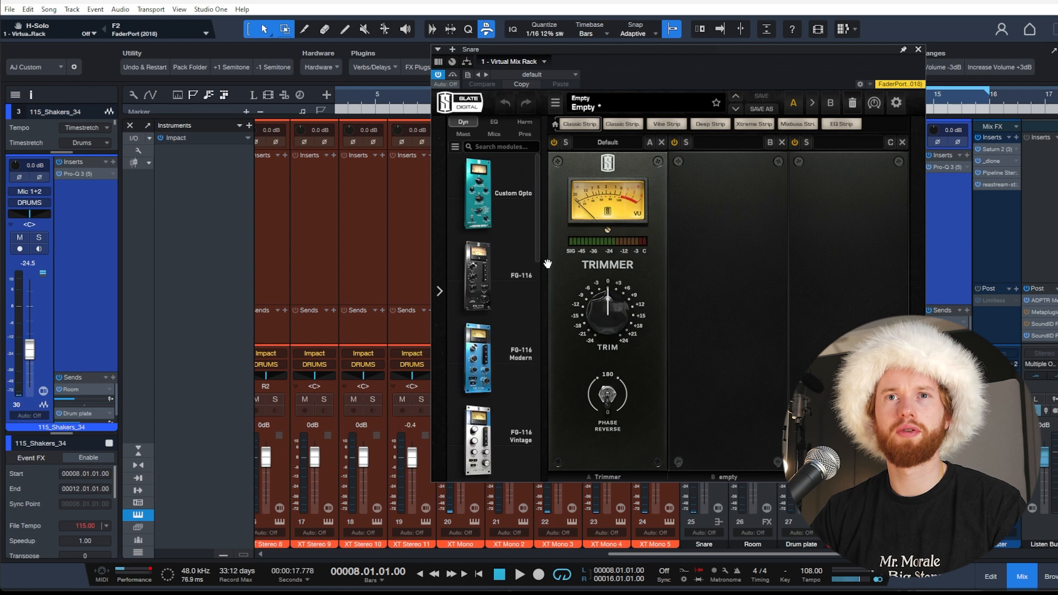
Load the FG-116 compressor into the rack's second slot with a ratio of 8, and close the plug-in
left_click_drag(501, 299, 729, 331)
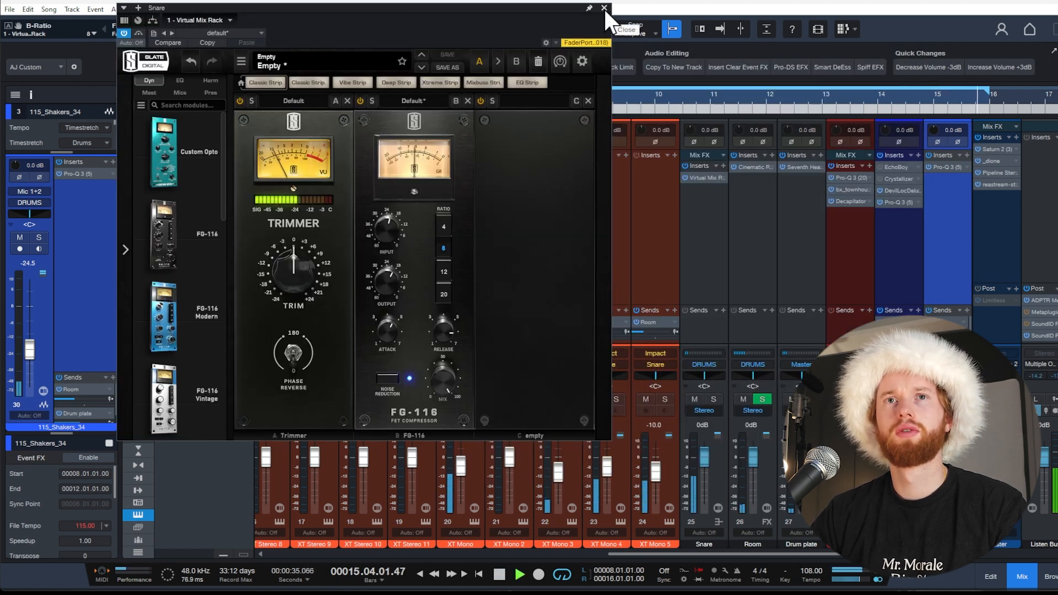
key("space")
left_click(604, 9)
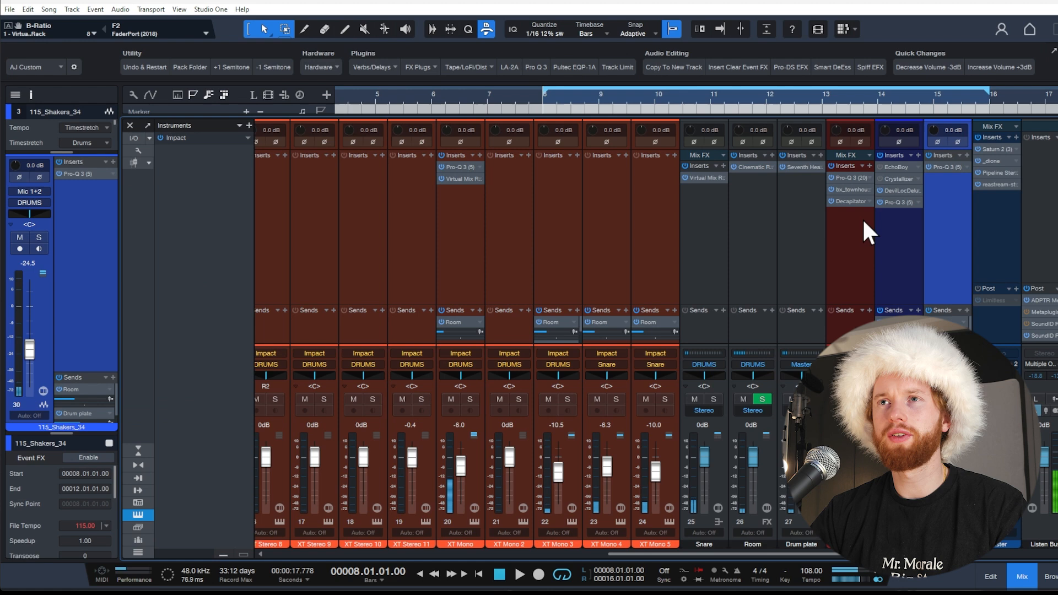
Insert Unfiltered Audio Needlepoint after Decapitator on the DRUMS bus and raise its flutter and wow, with wow at about 15%
left_click(868, 166)
type("n eed")
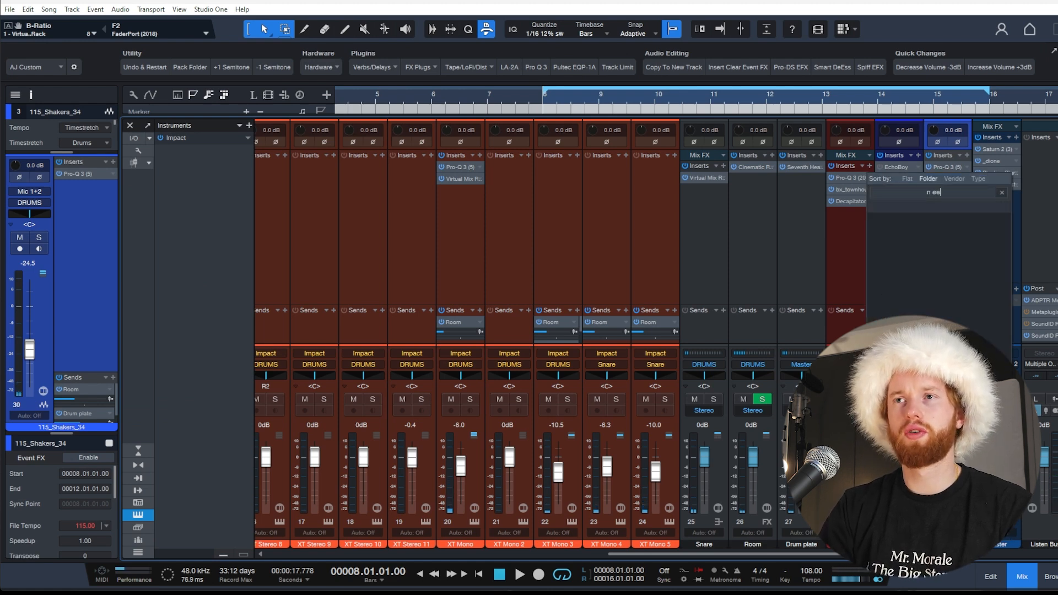
type("need")
key("Return")
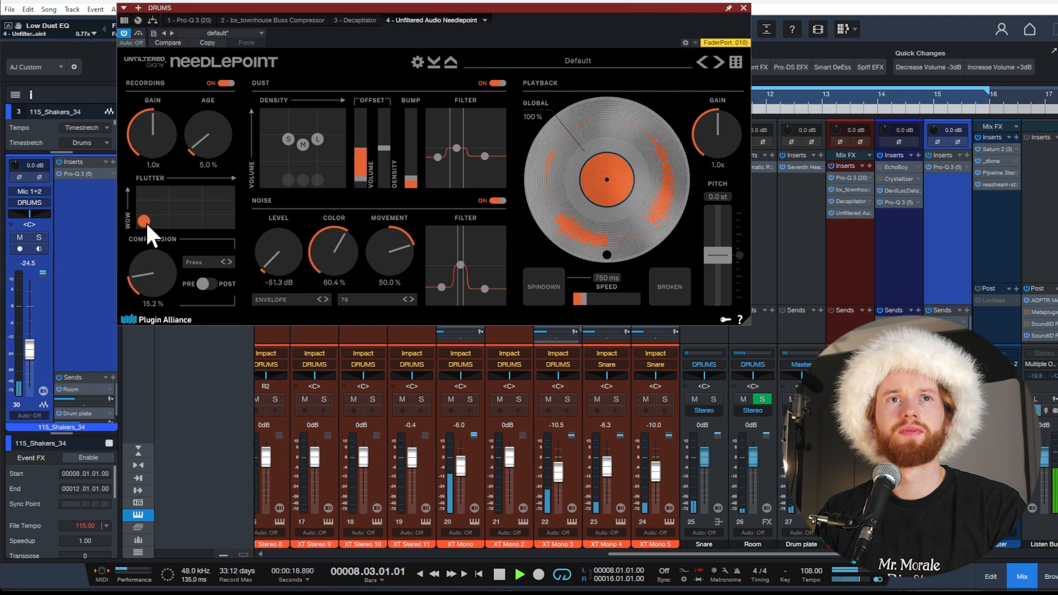
left_click_drag(144, 221, 193, 199)
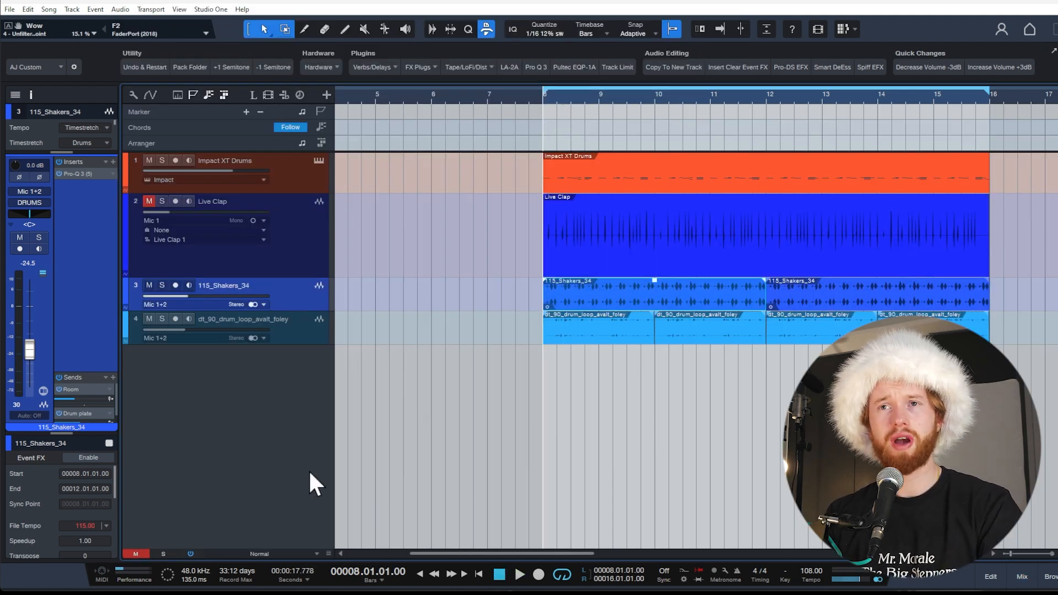
Add an Analog Lab V track and a Stage-73 V2 Rhodes track, and record Rhodes chords over bars 8 to 16
key("F5")
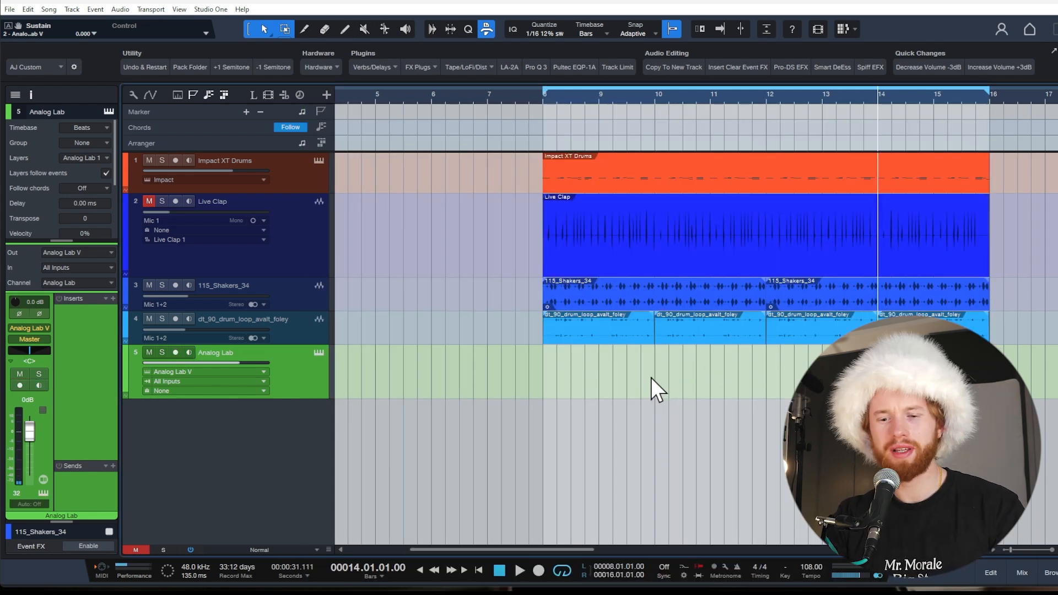
key("F5")
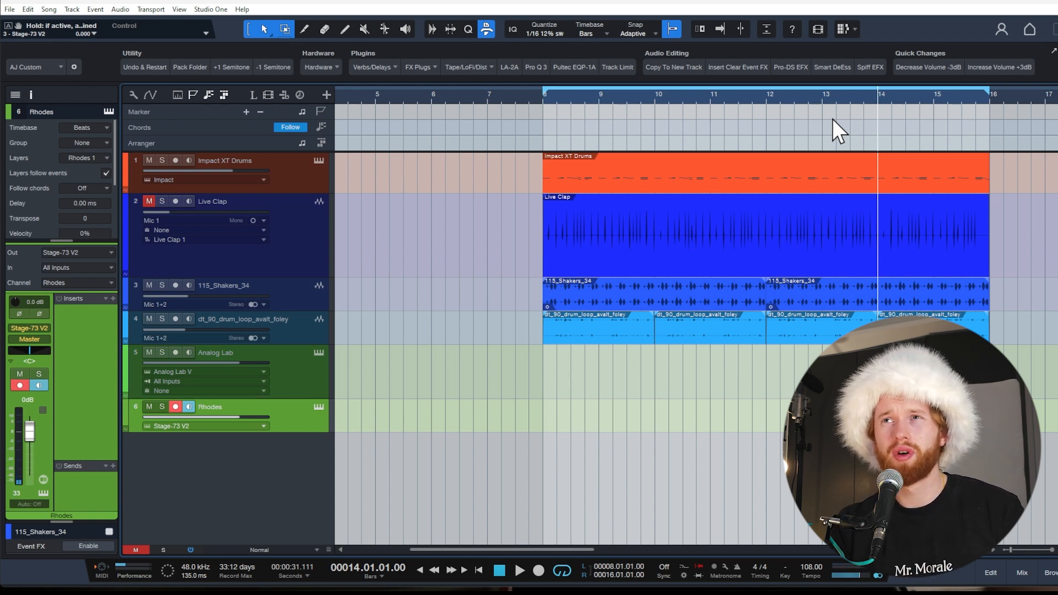
key("space")
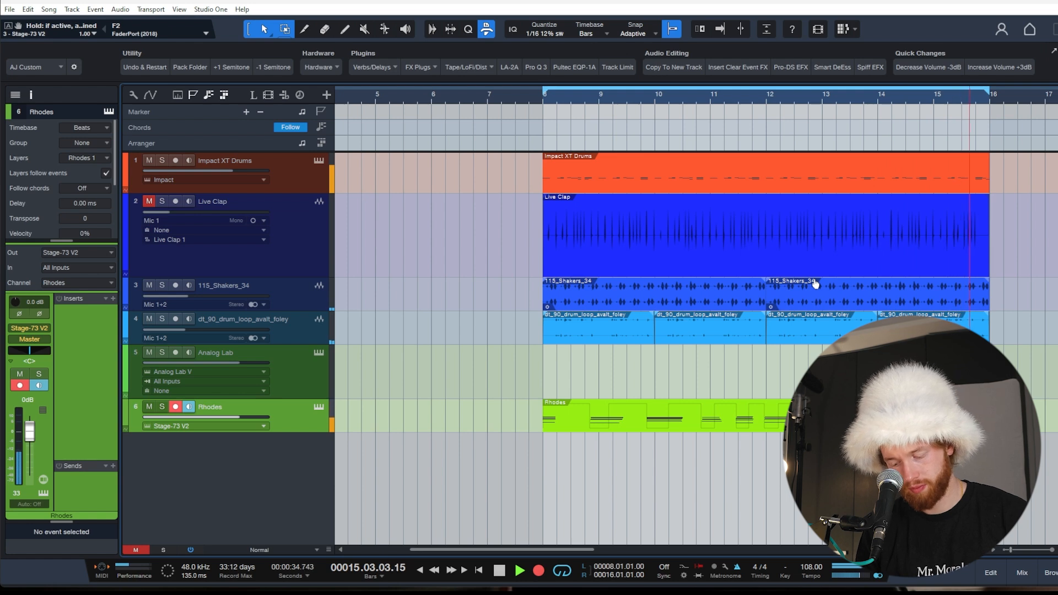
key("space")
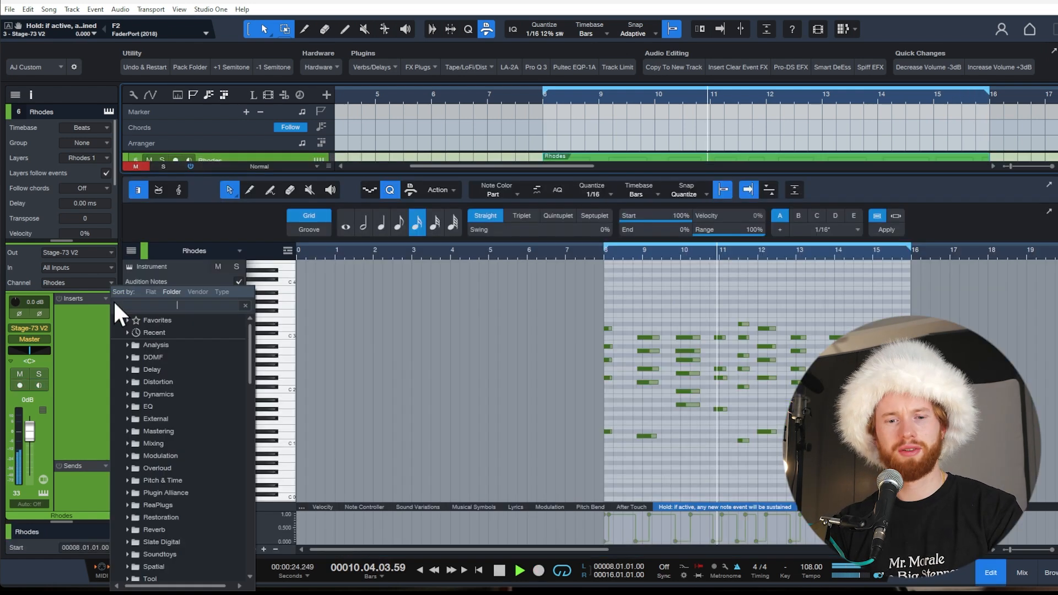
Insert Pro-Q 3 on the Rhodes track and apply a 12 dB/oct low cut at about 175 Hz
type("q 3")
key("Return")
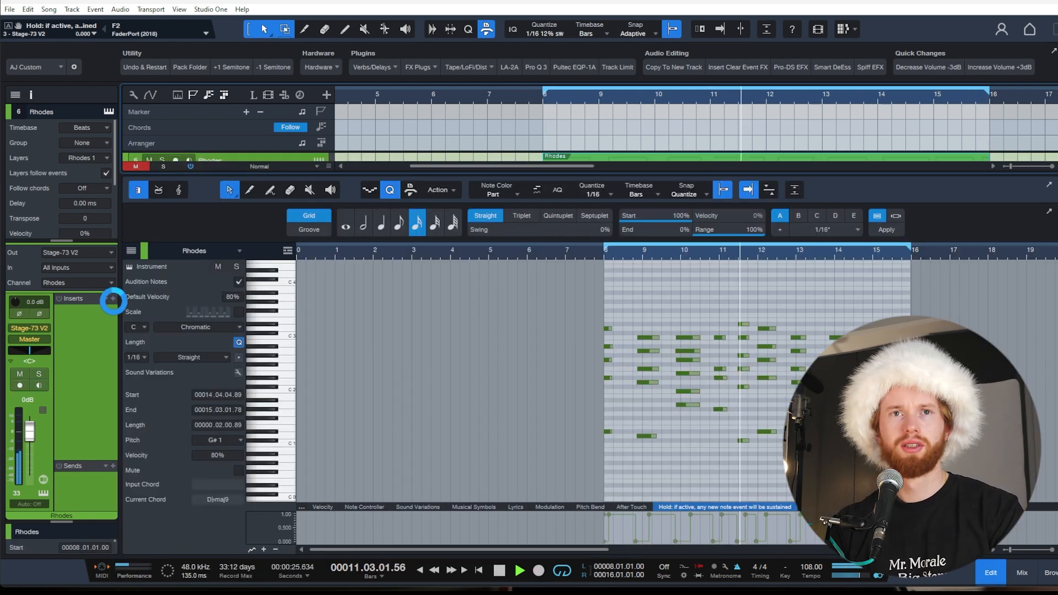
left_click_drag(934, 114, 585, 123)
left_click_drag(494, 283, 641, 283)
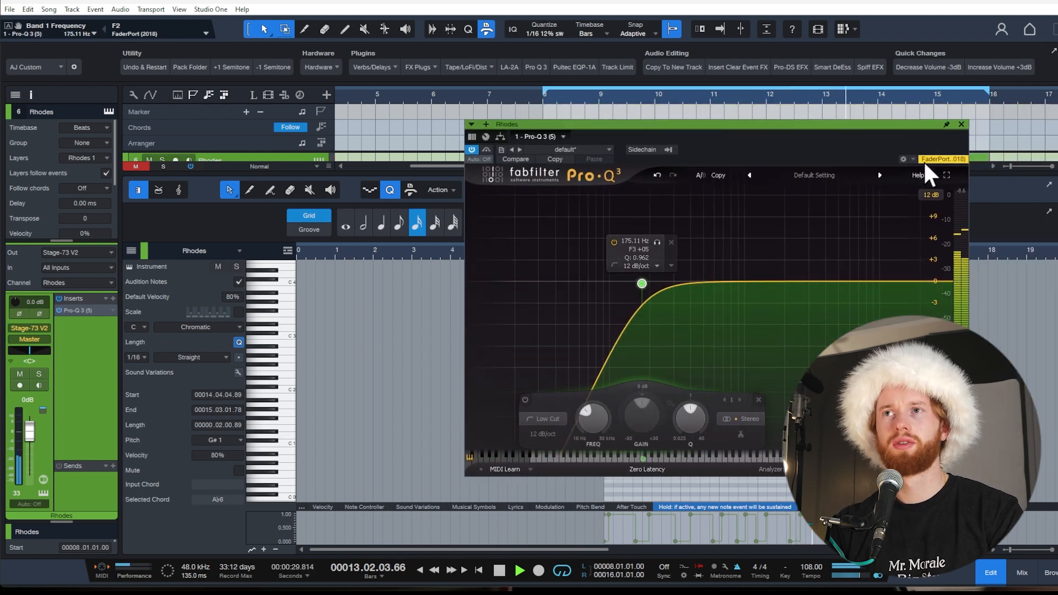
left_click(961, 124)
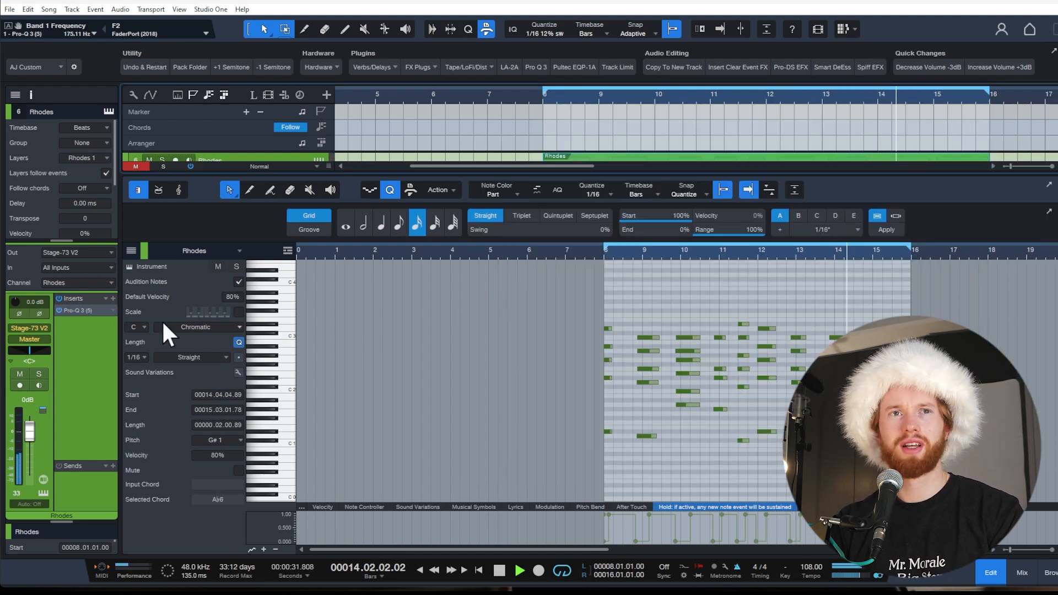
Open the Stage-73 V2 instrument to view its preset and settings while the song plays
key("space")
left_click(42, 329)
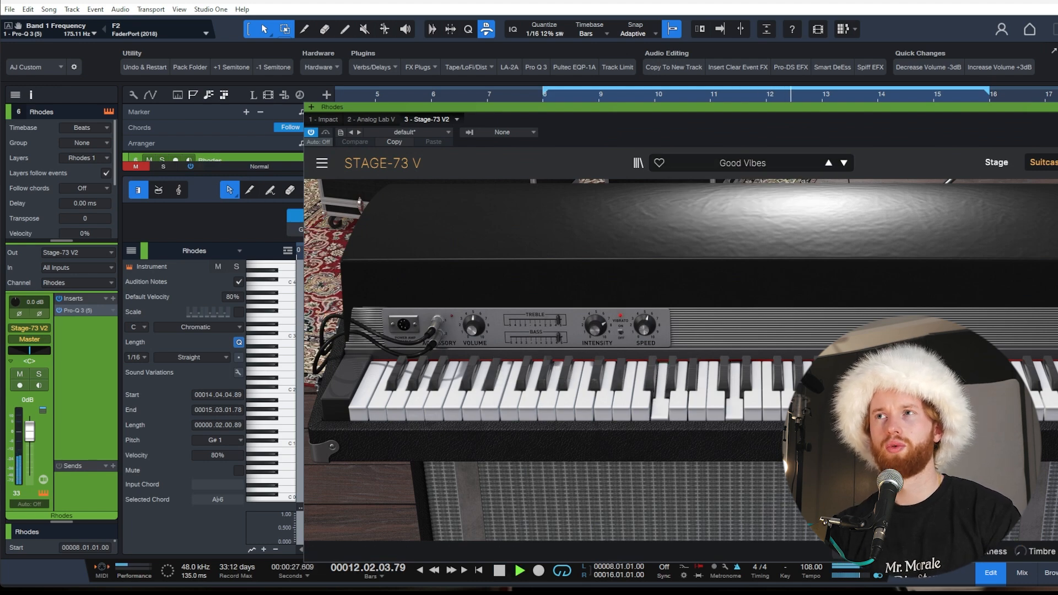
left_click(1055, 107)
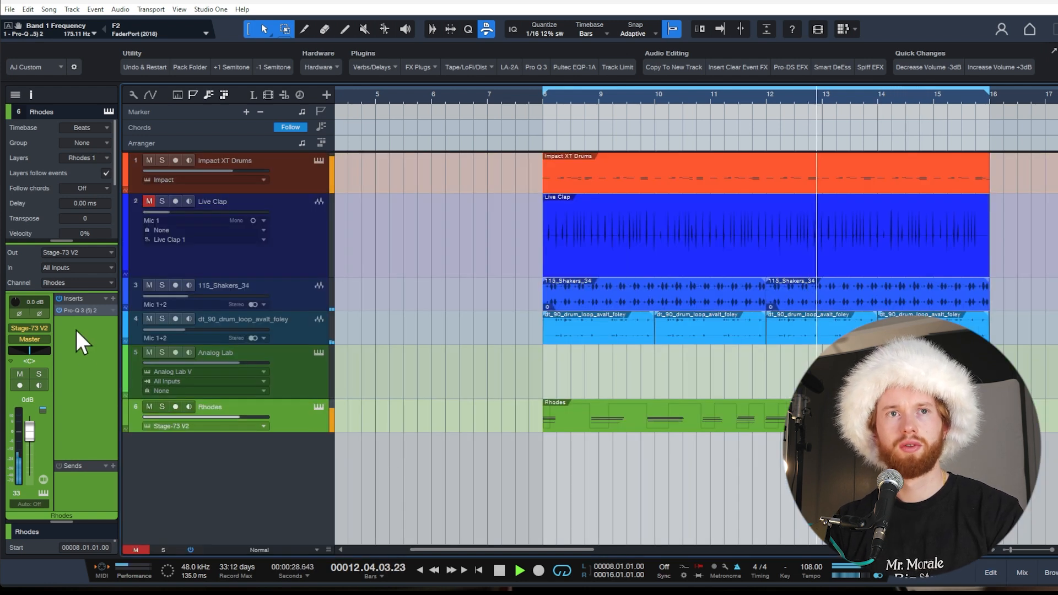
Insert TAL-Chorus-LX after Pro-Q 3 on the Rhodes track and set its Dry/Wet to 2.04
left_click(113, 298)
type("tra")
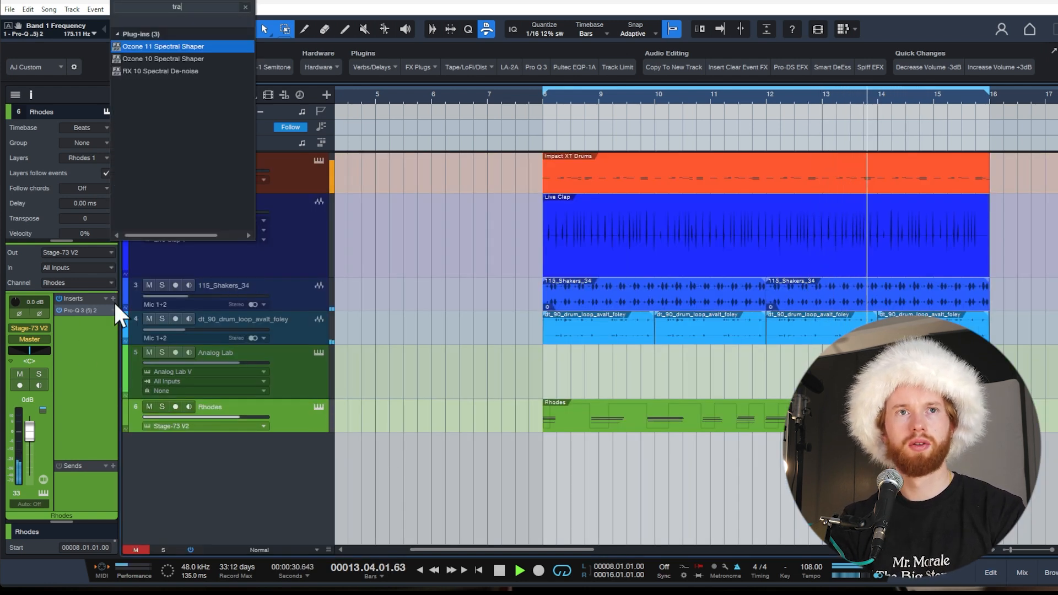
key("BackSpace")
key("BackSpace")
key("BackSpace")
type("tal")
key("Return")
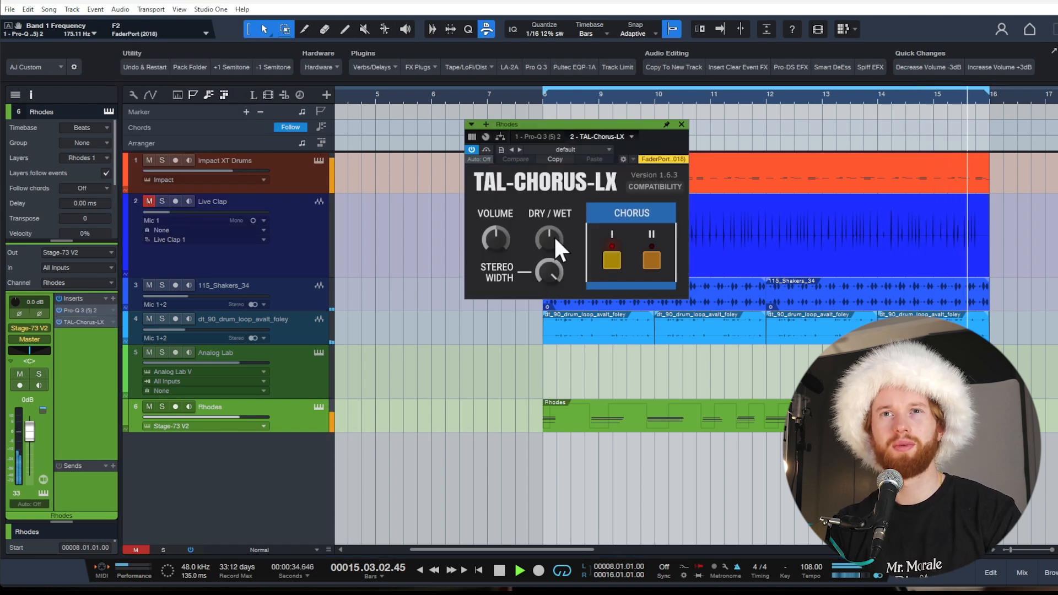
left_click_drag(553, 236, 550, 241)
left_click(682, 124)
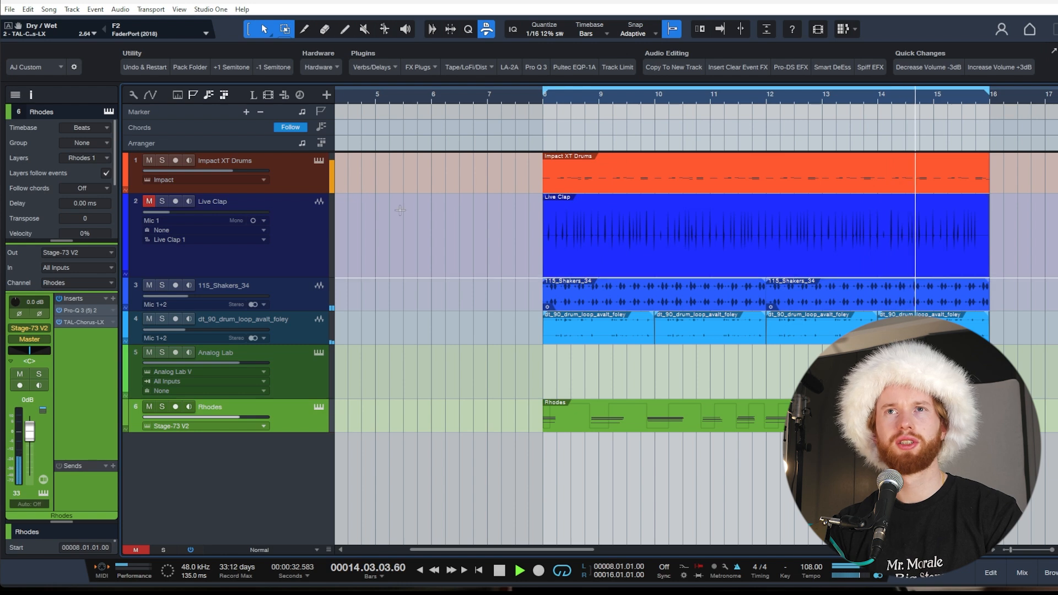
Play the Rhodes with the drums and add another Pipeline Stereo hardware insert to the Rhodes channel
key("space")
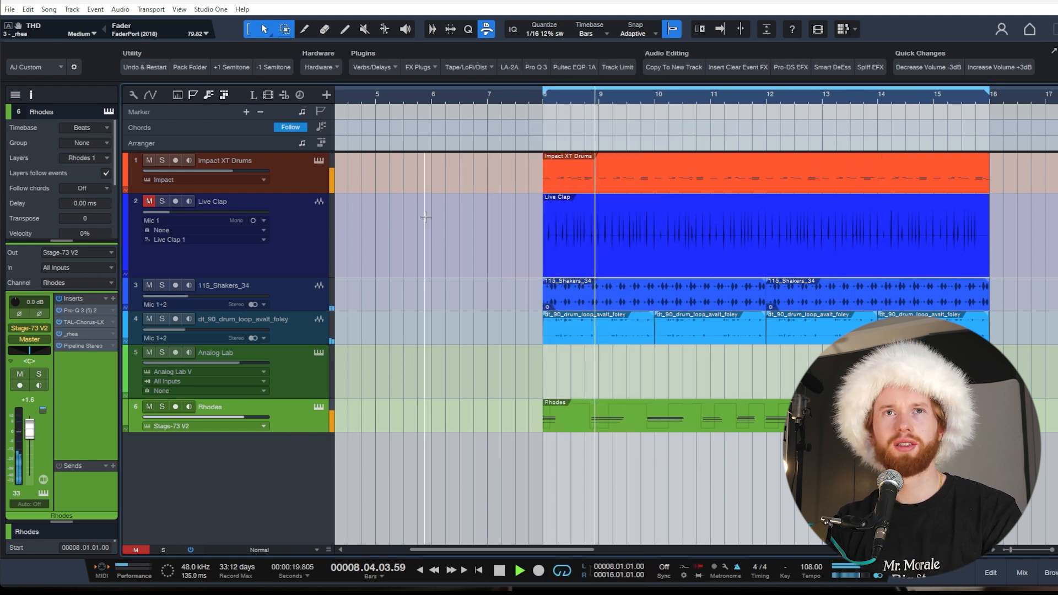
key("space")
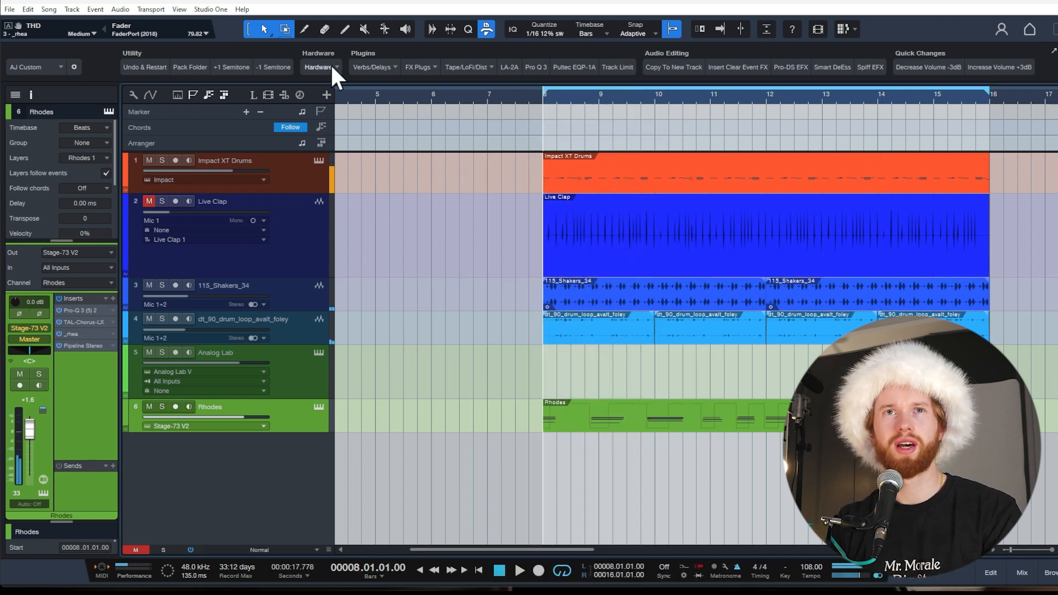
left_click(331, 65)
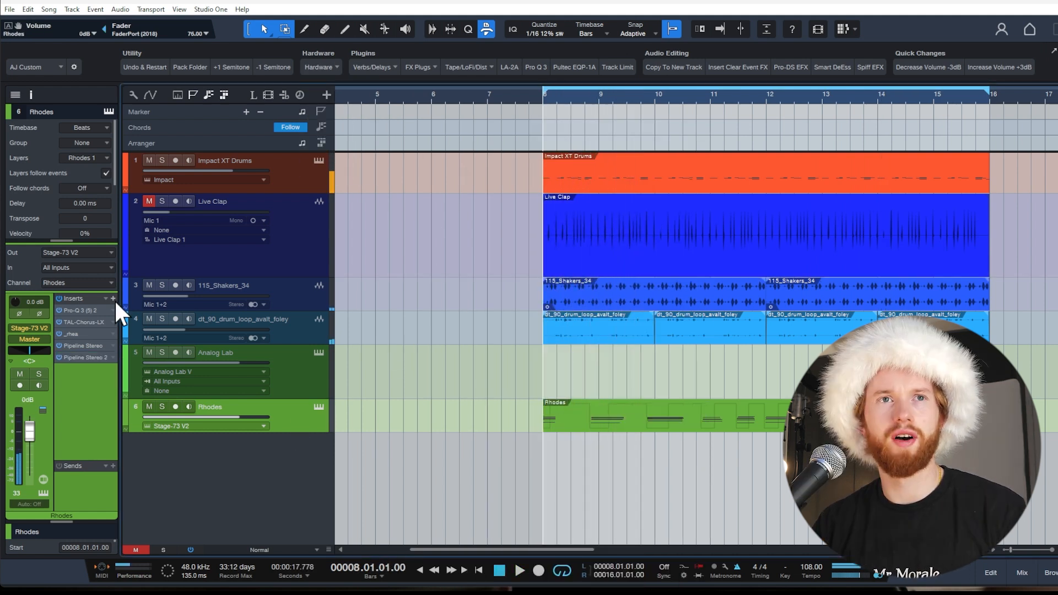
Insert Unfiltered Audio Needlepoint on the Rhodes track with Age 52.6% and Global 76.0%, and lower the track to -5.7 dB
left_click(114, 298)
type("need")
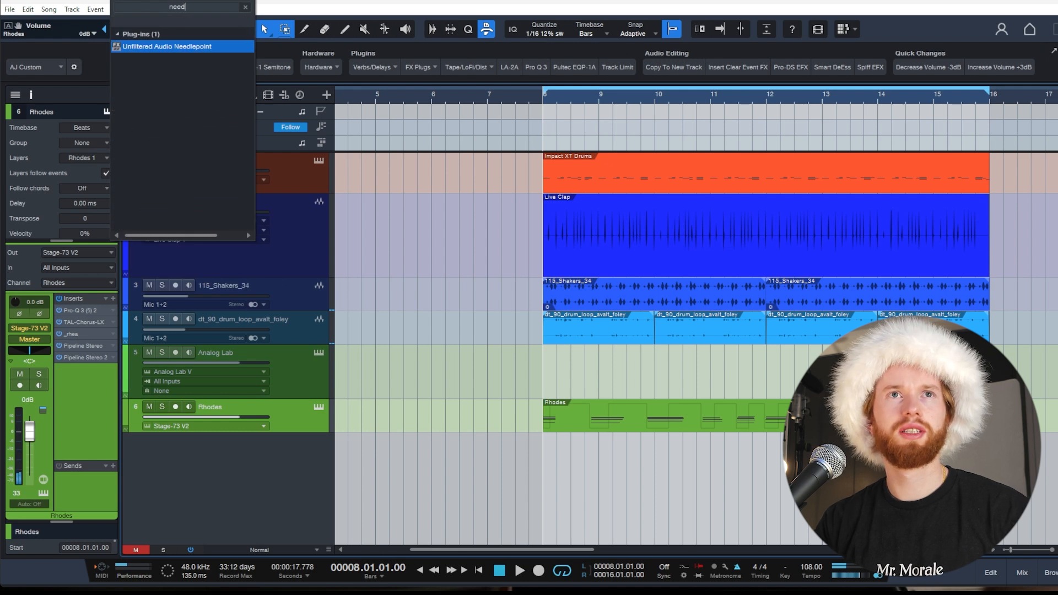
key("Return")
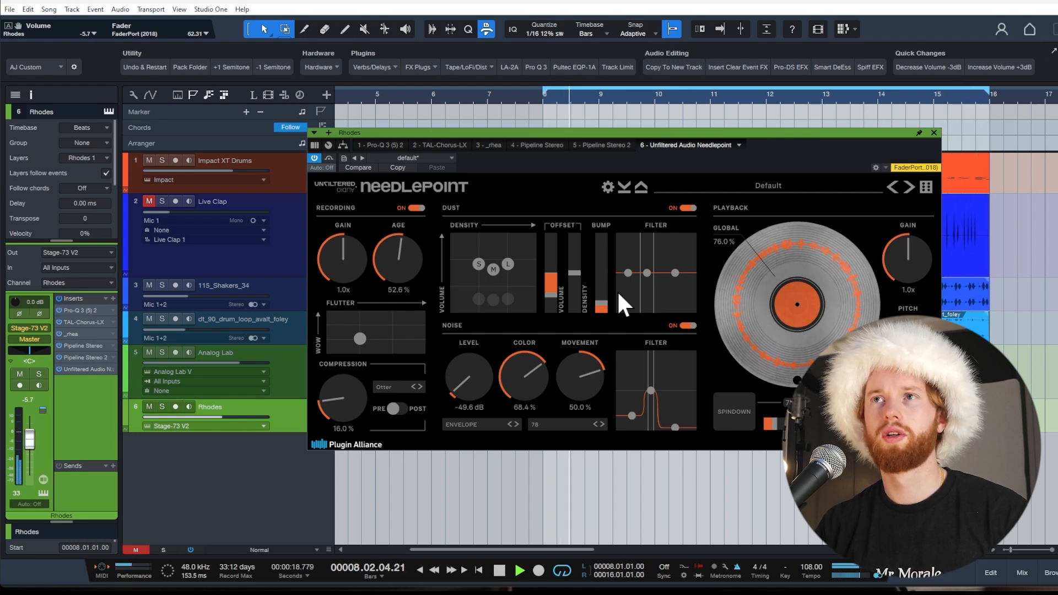
left_click(933, 133)
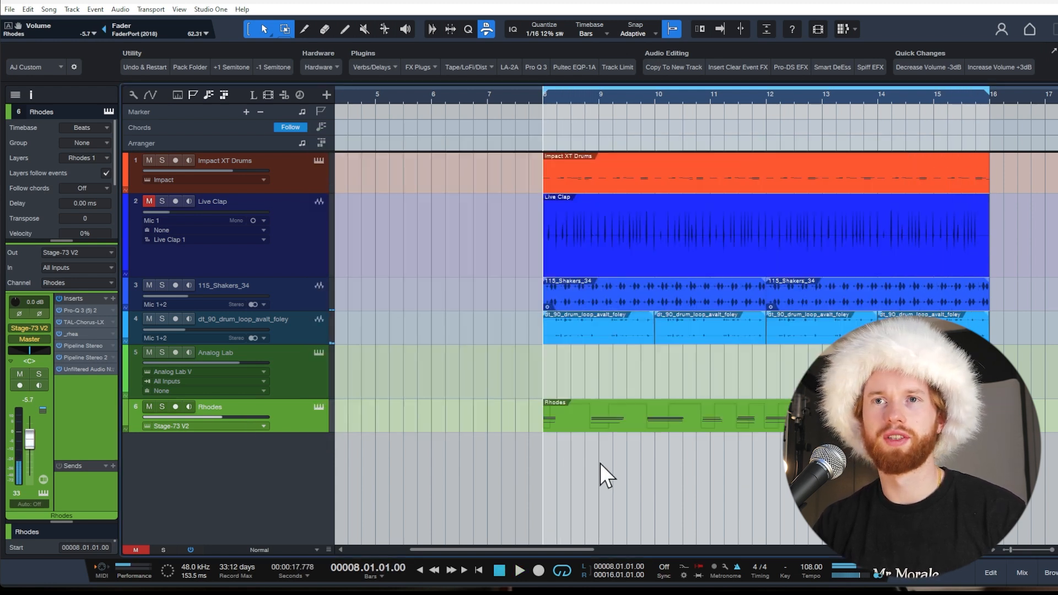
Cut the Rhodes track's lows with a 12 dB/oct Low Cut band in Pro-Q 3, placed on Mid at about 299 Hz
left_click(113, 162)
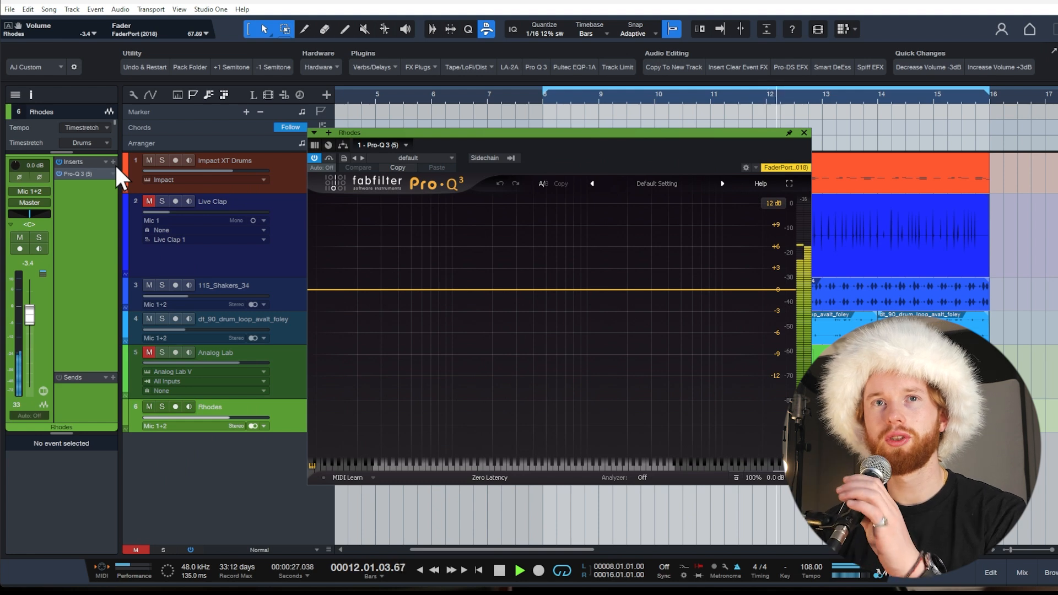
left_click_drag(326, 298, 479, 293)
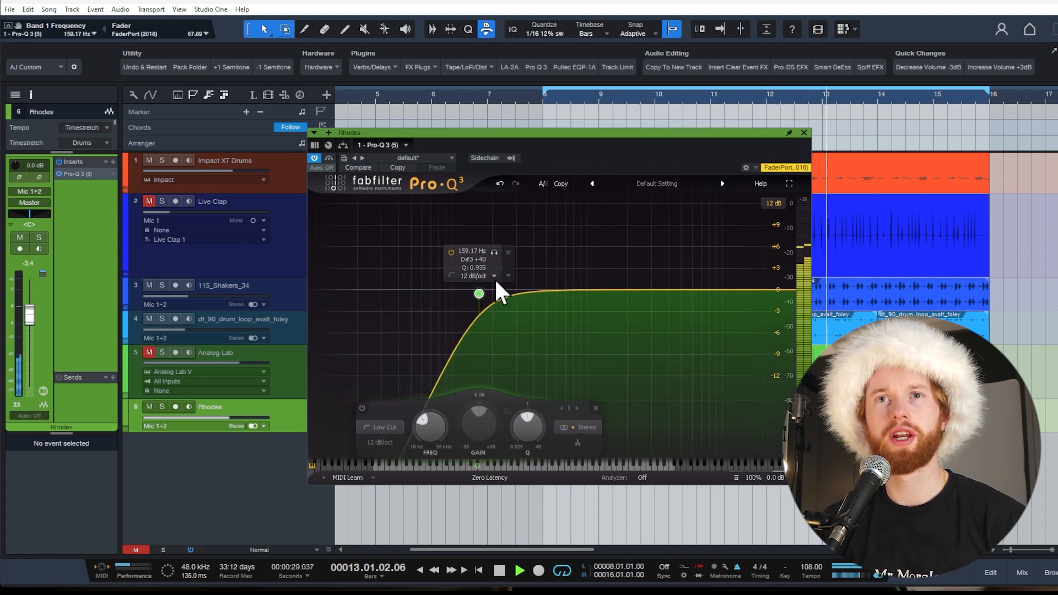
right_click(502, 280)
mouse_move(567, 326)
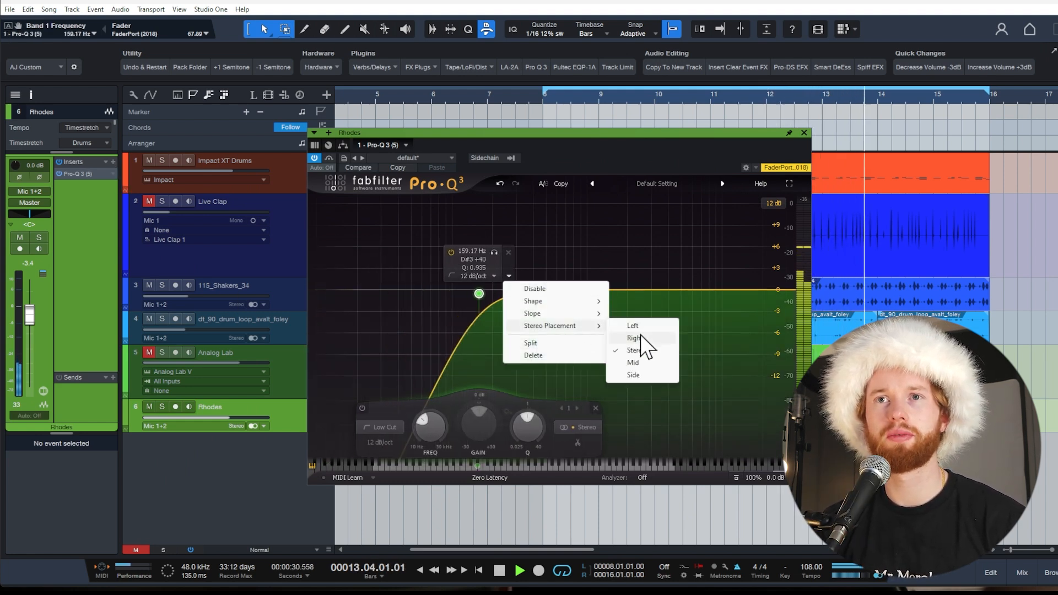
left_click(643, 372)
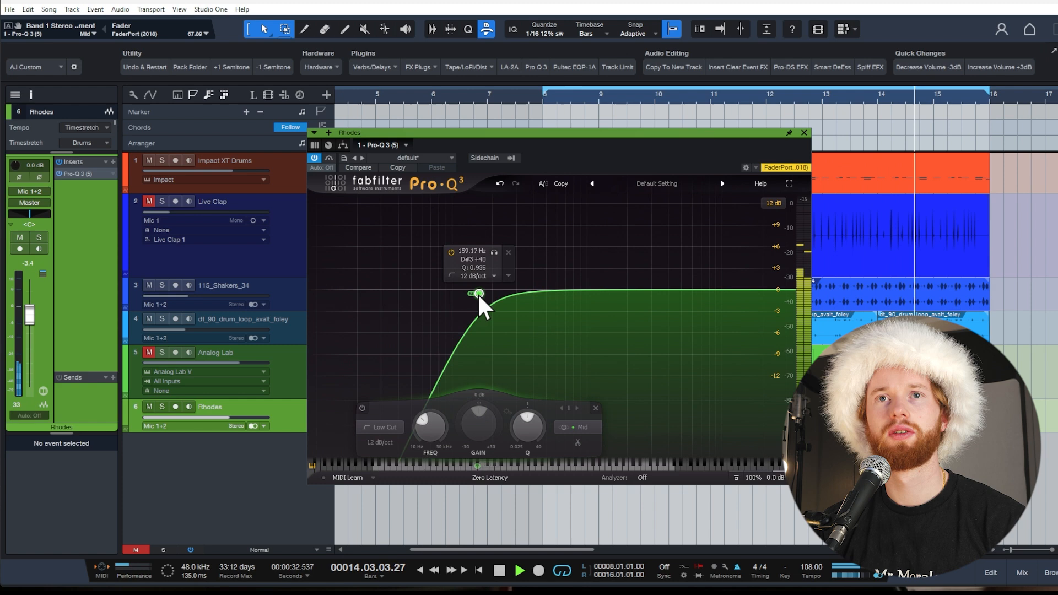
left_click_drag(478, 293, 515, 292)
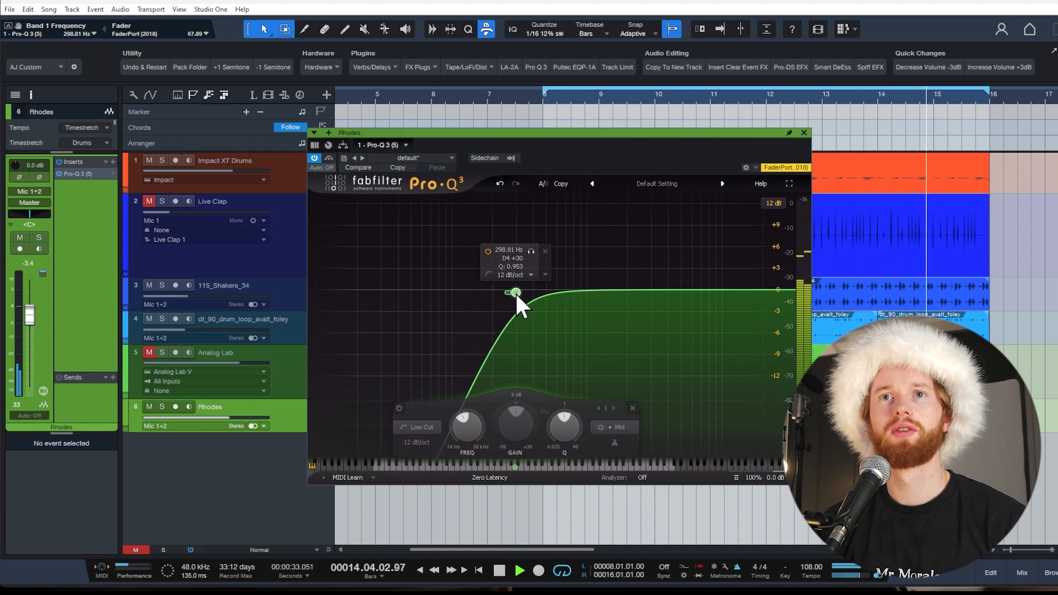
Unmute the Analog Lab track and lower its level to -7.3 dB while the song plays
left_click(304, 381)
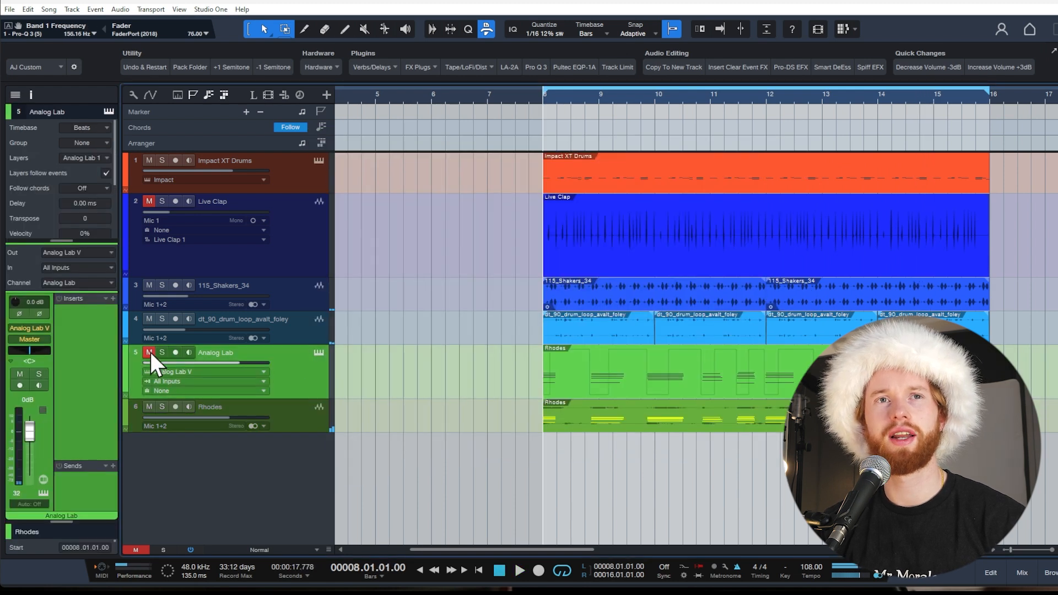
left_click(148, 352)
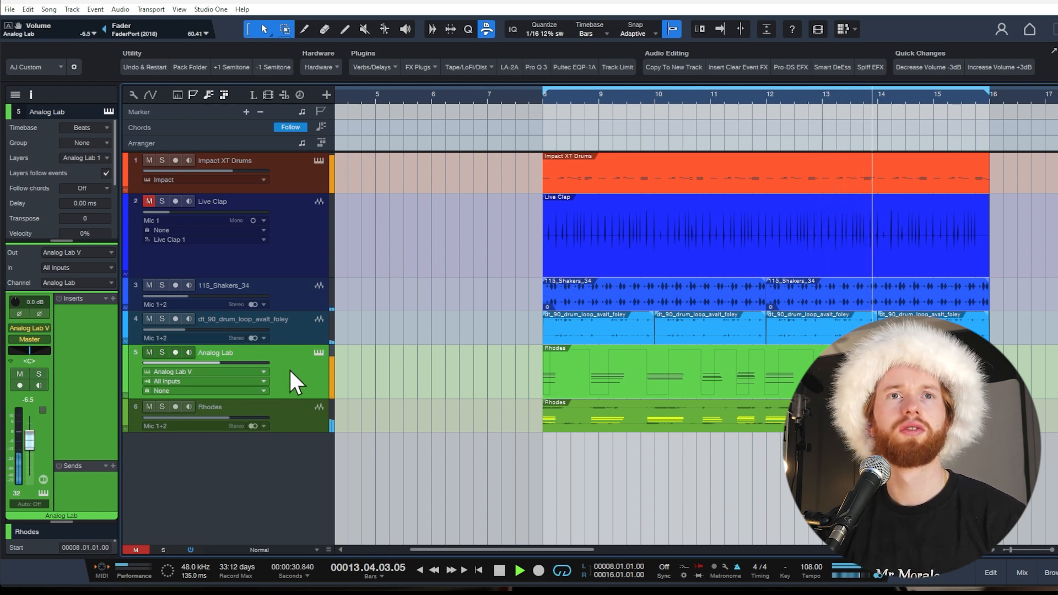
key("space")
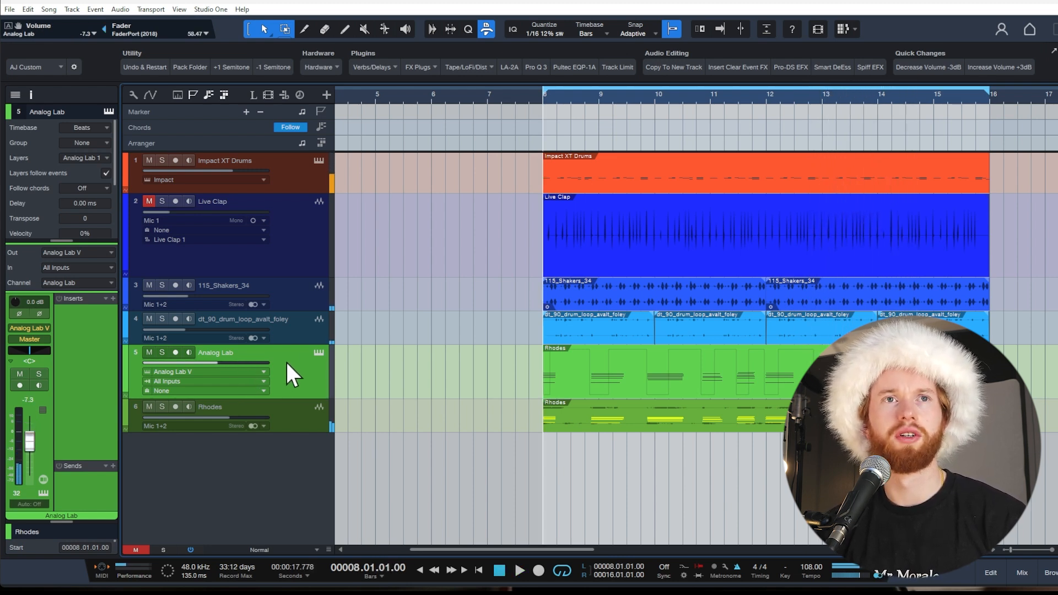
Insert Pro-Q 3, _rhea and Pipeline Stereo on the Analog Lab track and adjust the _rhea compressor's input
left_click(112, 299)
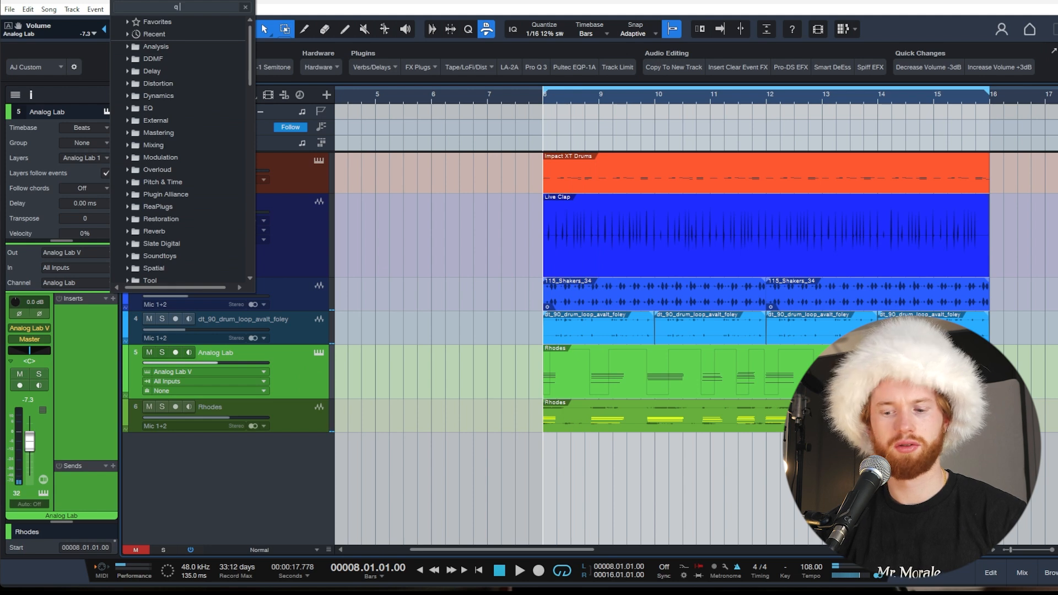
left_click(179, 308)
left_click(320, 66)
left_click(347, 96)
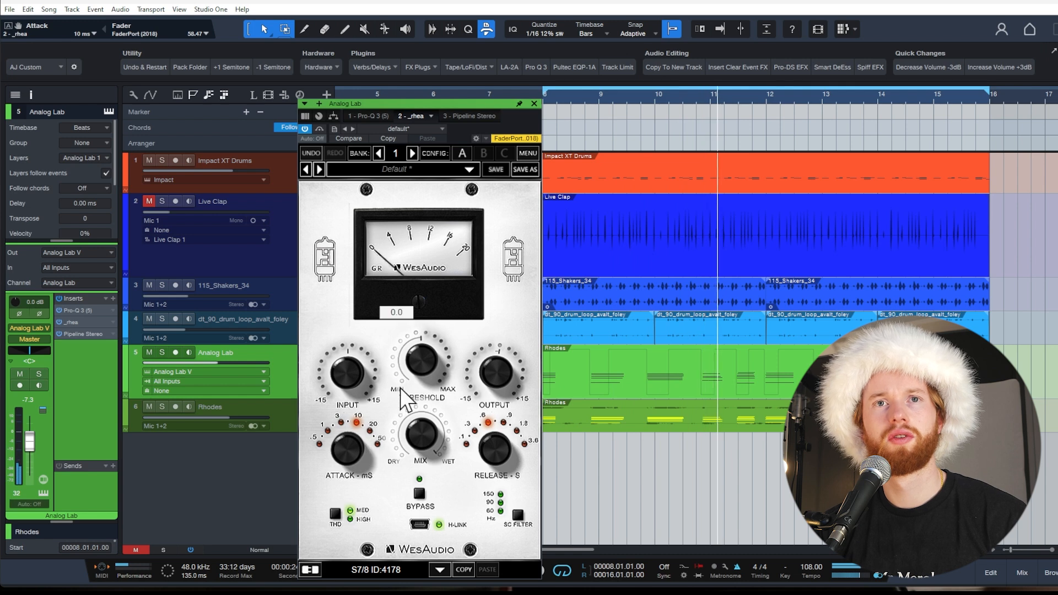
left_click_drag(352, 376, 354, 360)
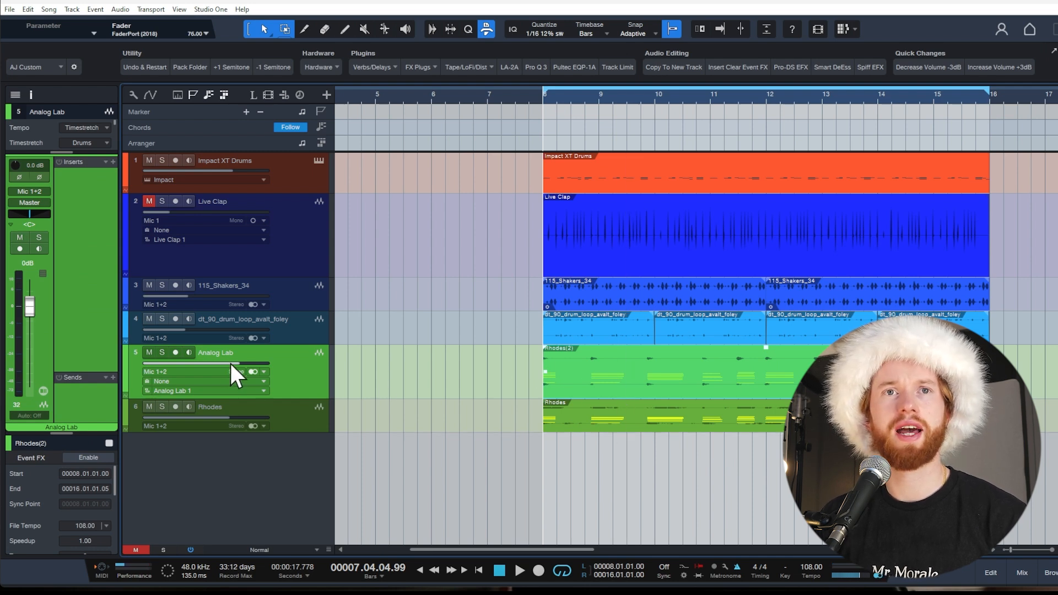
Set the rendered Analog Lab track to -5.9 dB and route both Analog Lab and Rhodes to the KEYS/SYNTHS bus
key("space")
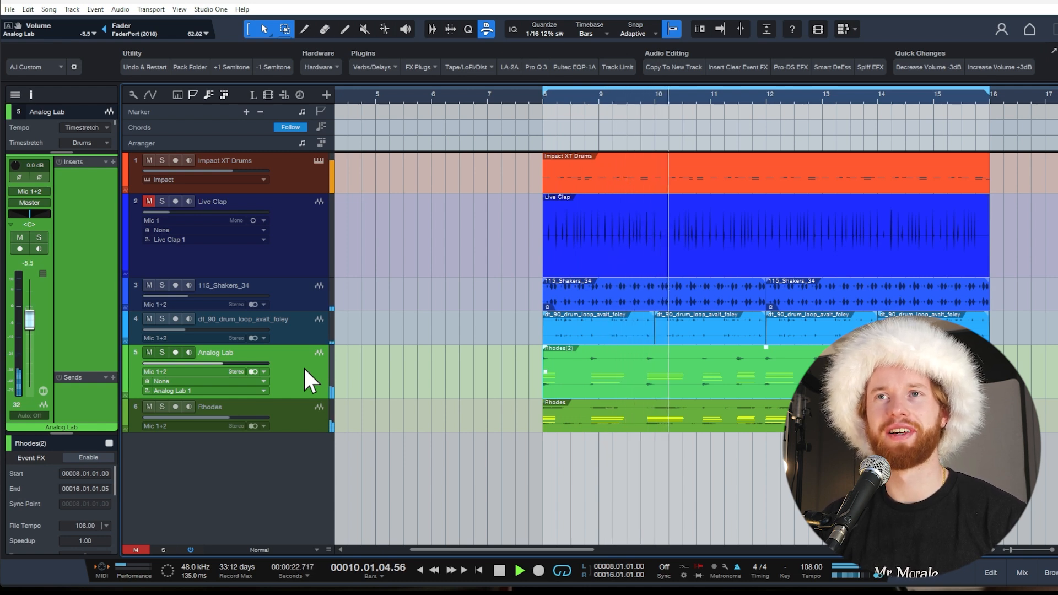
key("space")
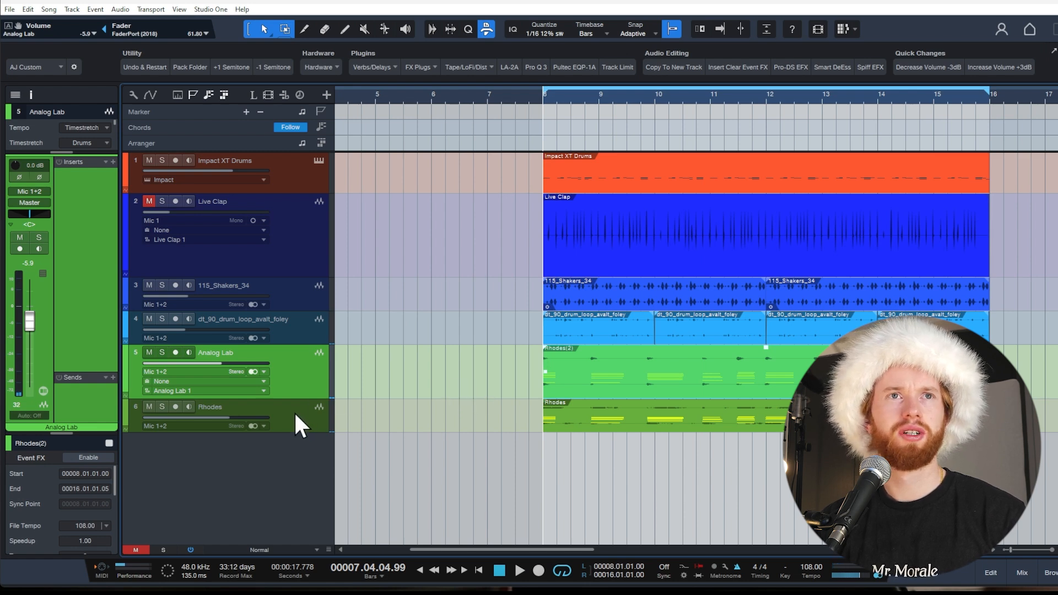
left_click(34, 203)
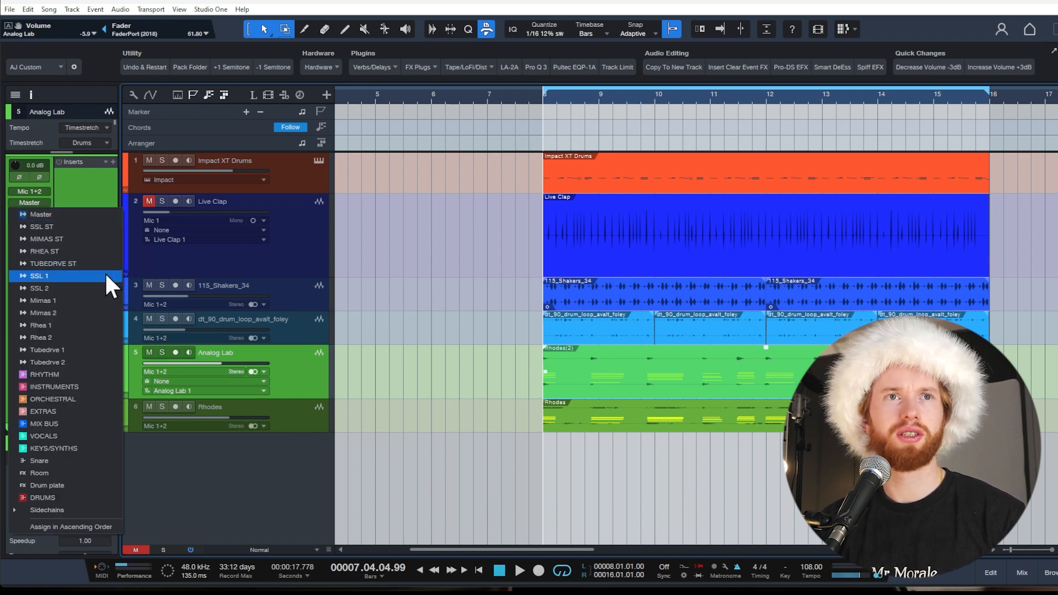
left_click(68, 445)
left_click(288, 421)
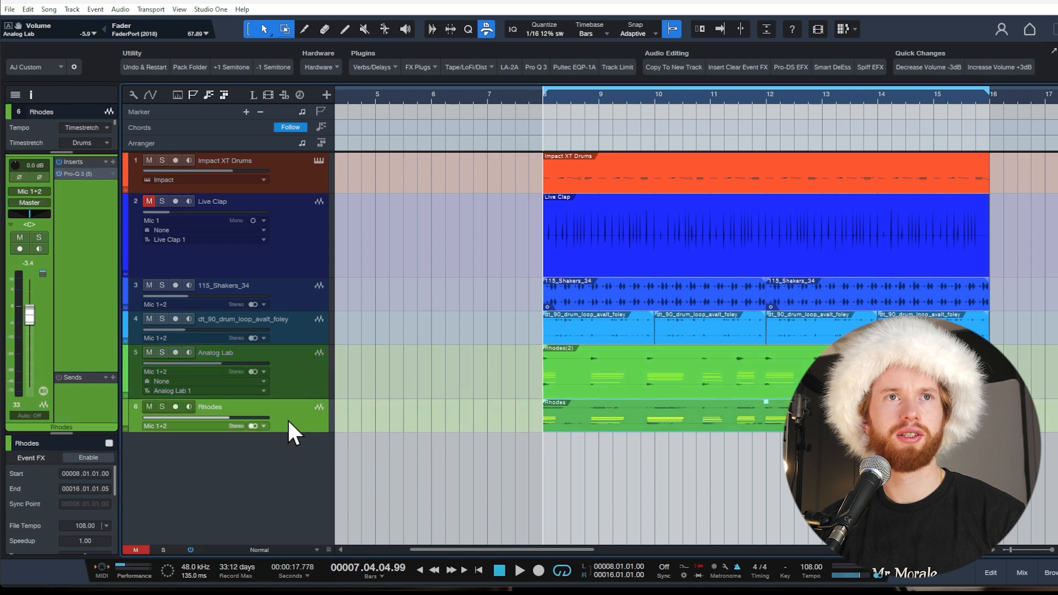
left_click(29, 202)
left_click(78, 447)
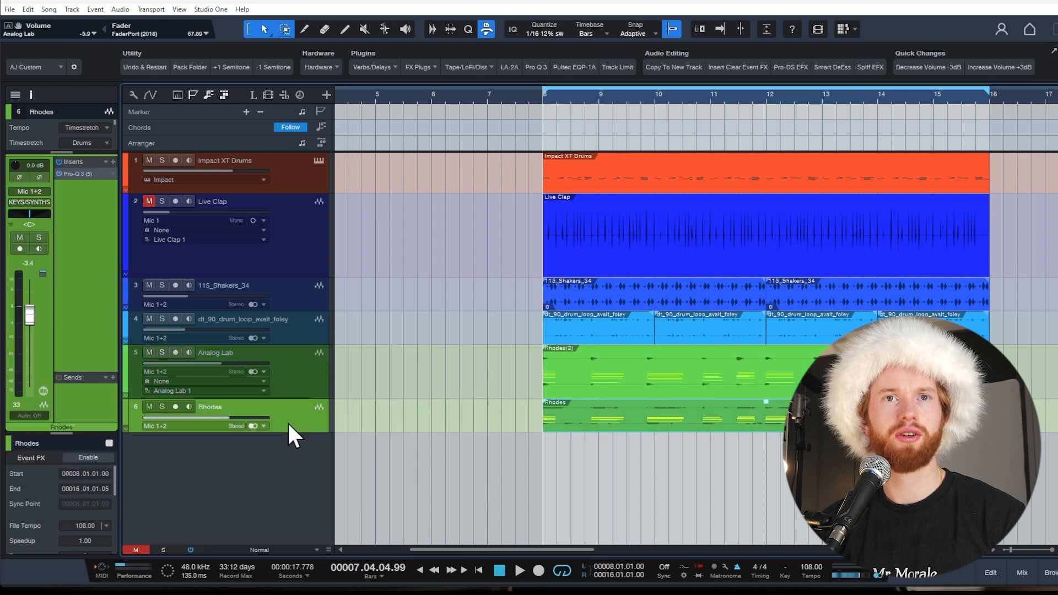
Feed the Kick channel into the sidechain of Pro-C 2 on the KEYS/SYNTHS bus and play the song
key("F3")
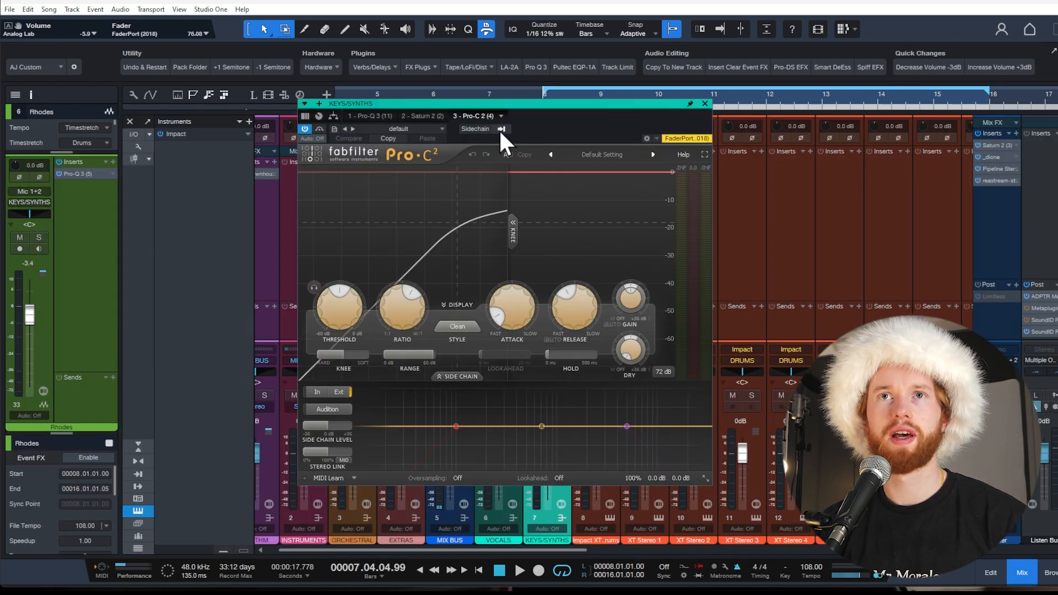
left_click(499, 129)
scroll(516, 415, "down", 1)
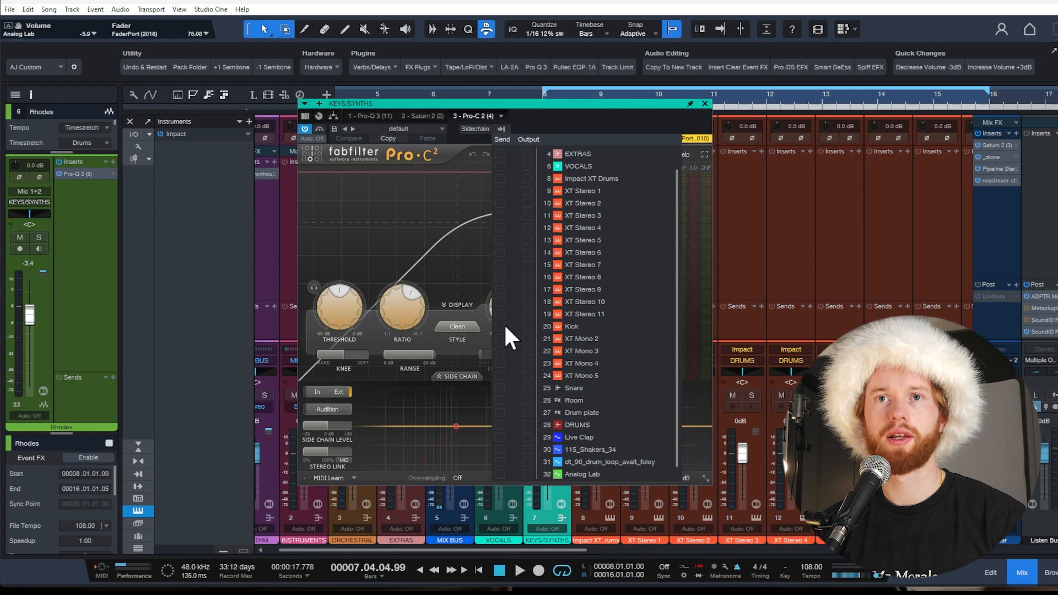
left_click(554, 124)
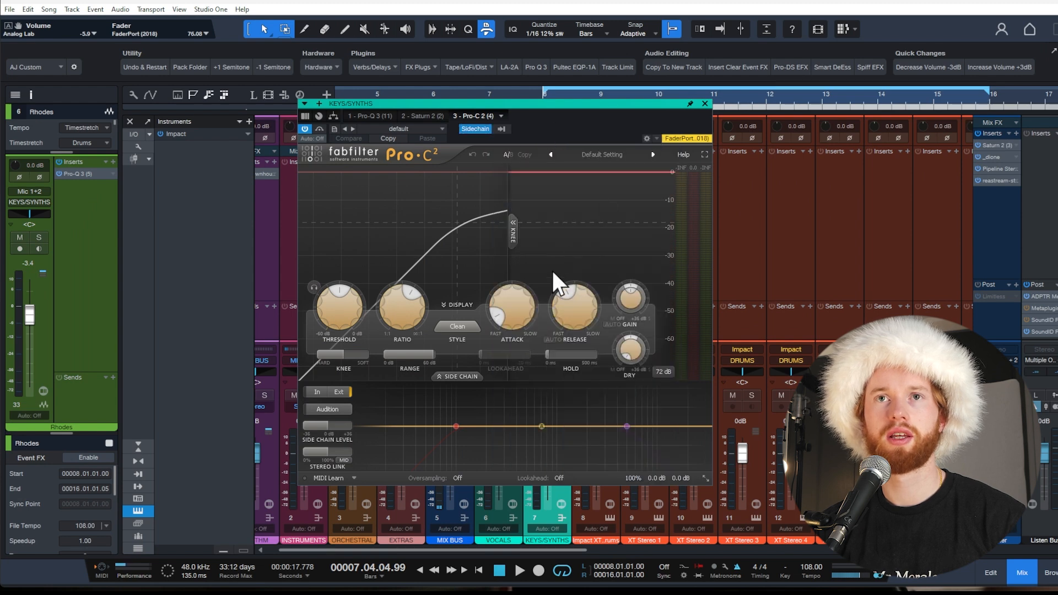
key("space")
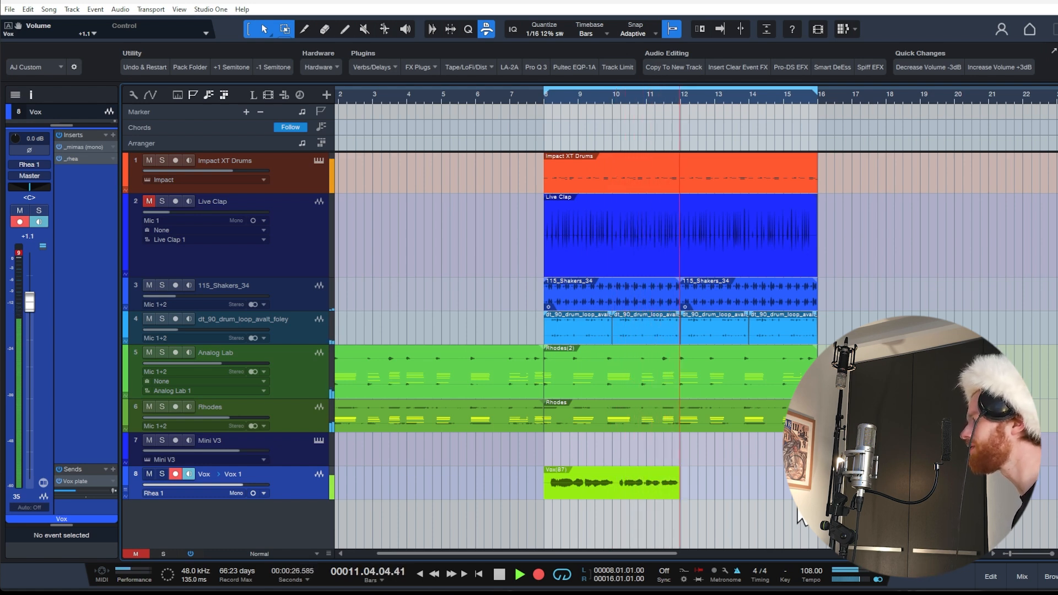
Record a vocal take on the Vox track from bar 8 to 12 and select the Vox 3 and Vox 4 layers
key("space")
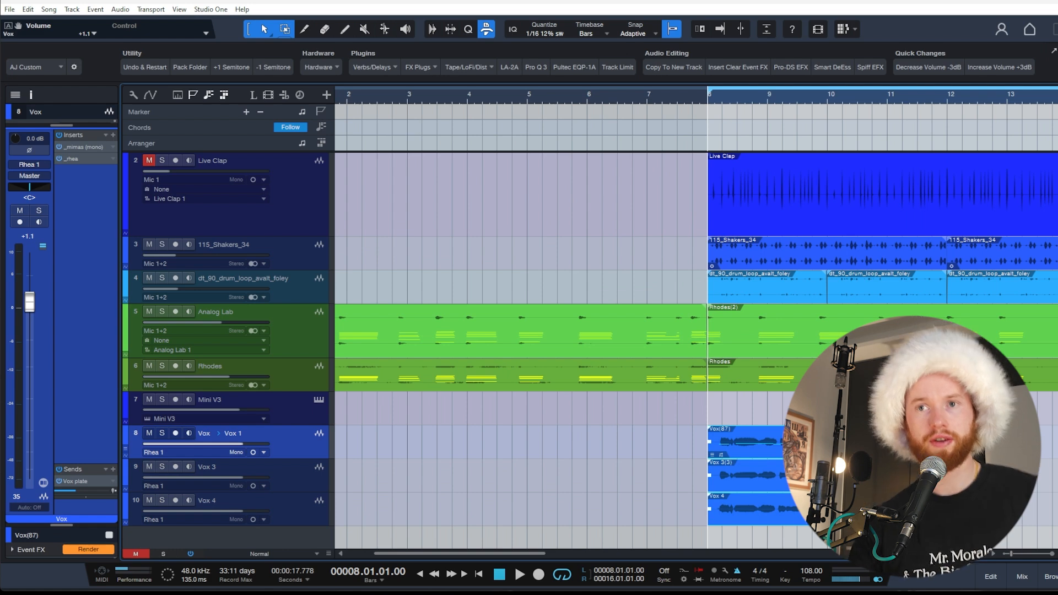
scroll(968, 493, "up", 2)
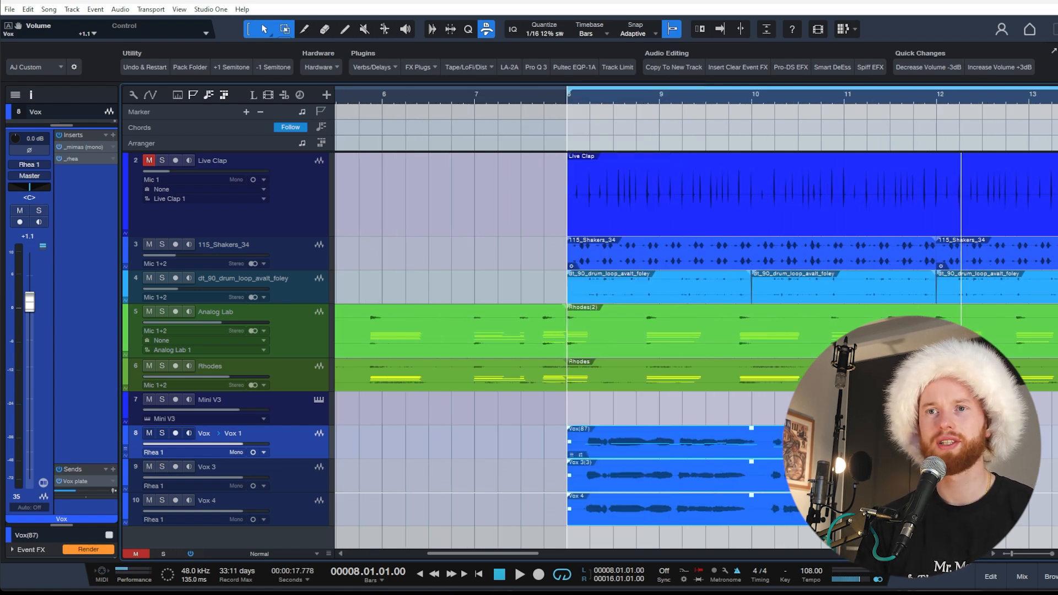
left_click(831, 477)
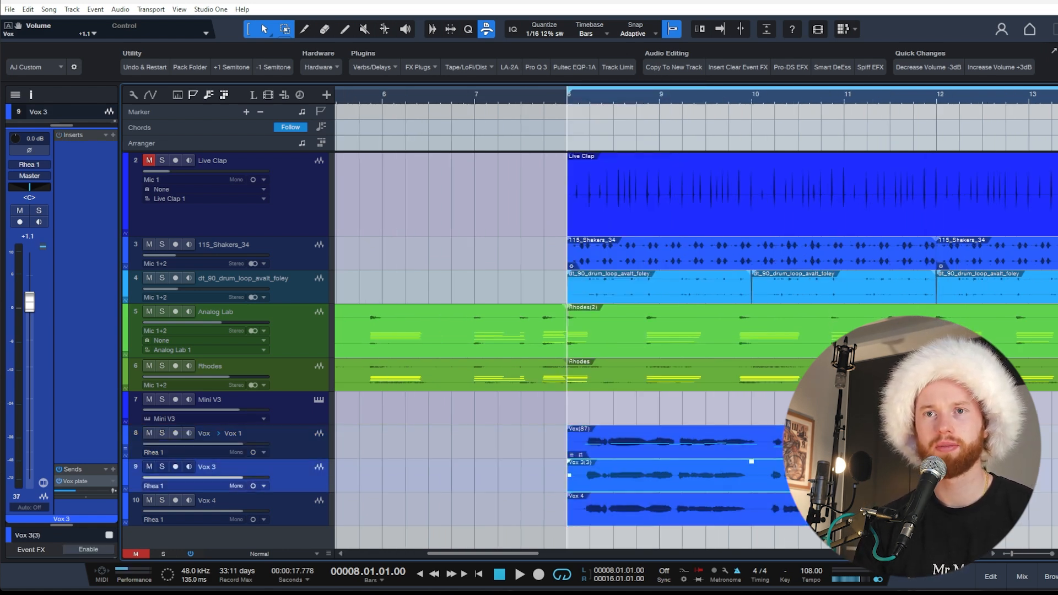
left_click(633, 515)
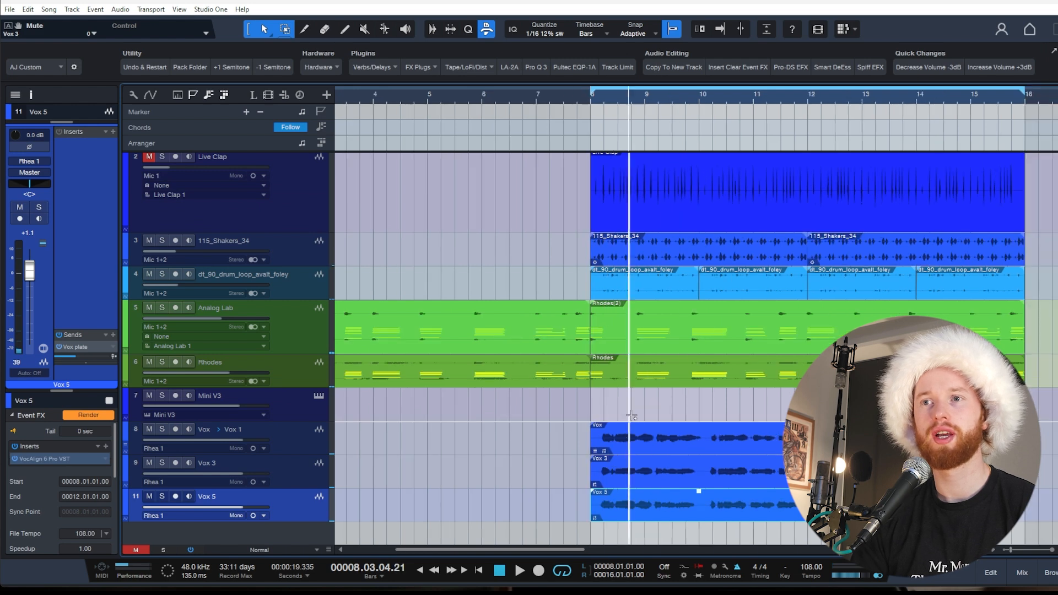
Keep the main Vox centred, pan Vox 3 to L50 and pan Vox 5 to R50
left_click(680, 441)
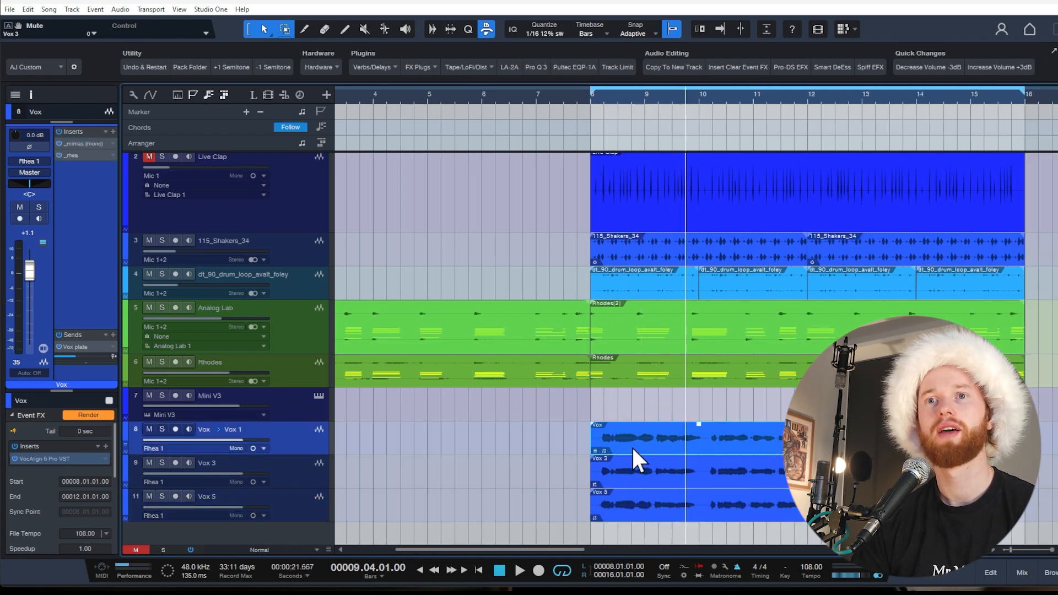
left_click(633, 468)
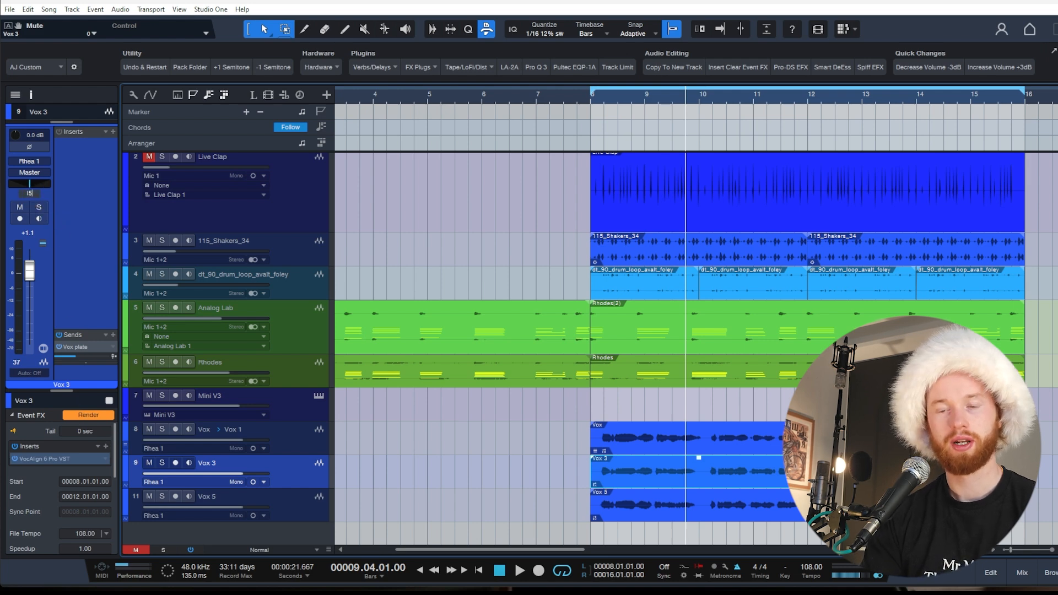
left_click_drag(29, 183, 35, 206)
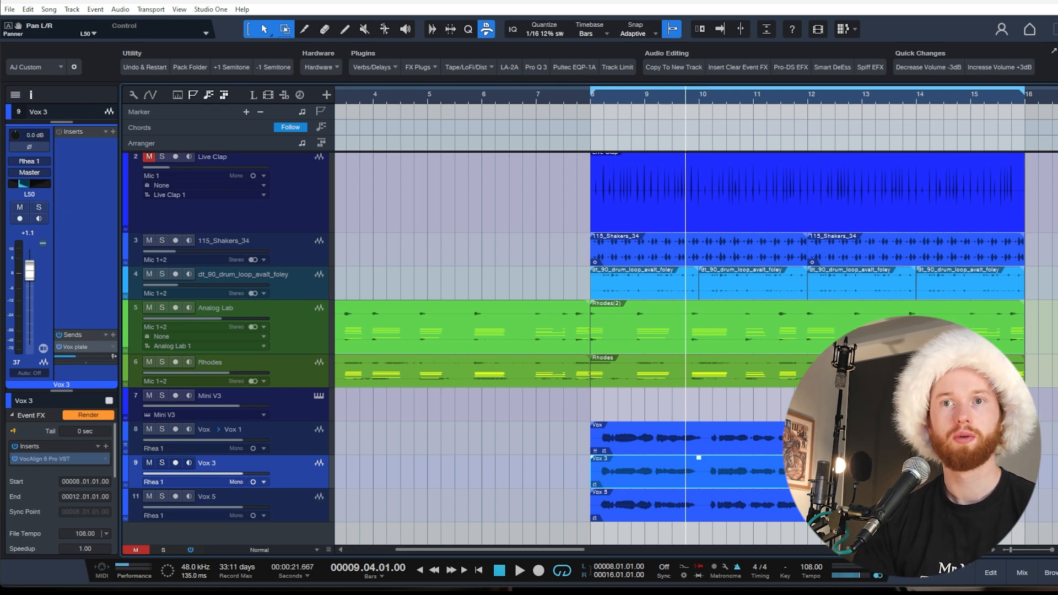
left_click(654, 512)
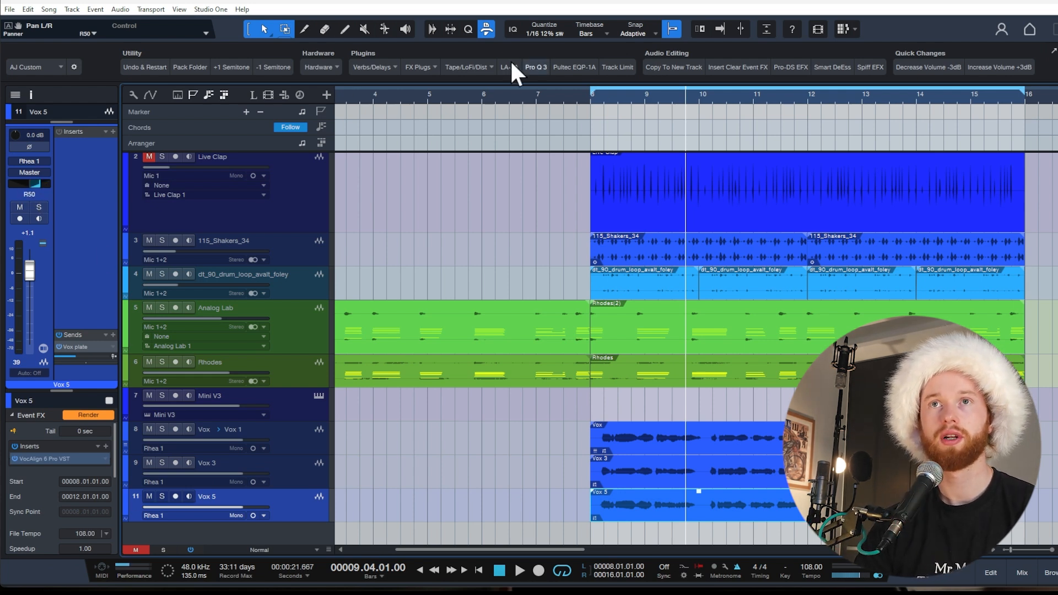
Play the loop from bar 8 and lower the Vox 3 and Vox 5 layers, with Vox 3 at -5.6 dB
left_click(589, 99)
key("space")
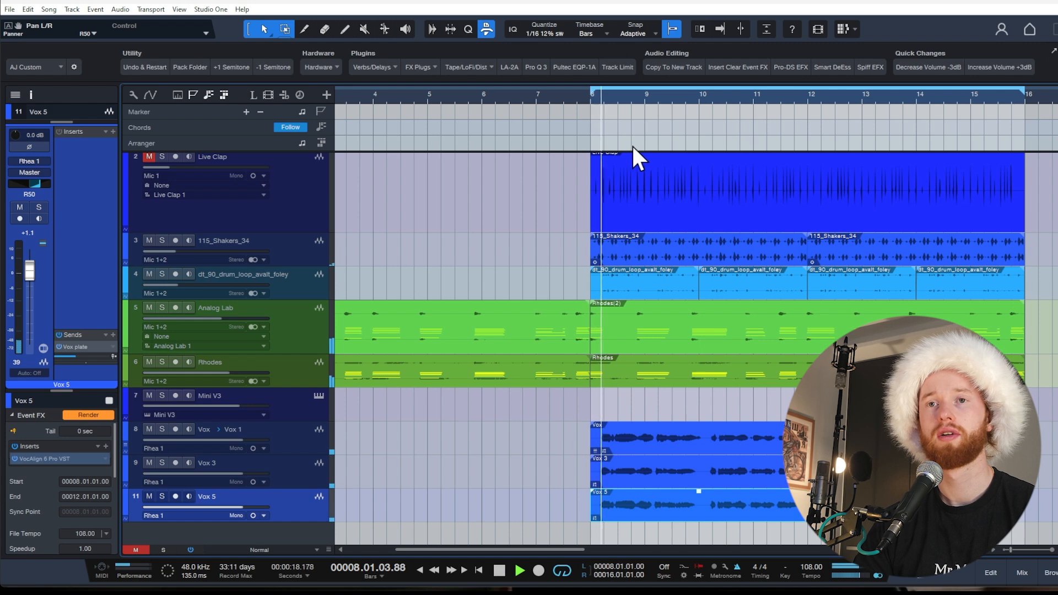
left_click(307, 467)
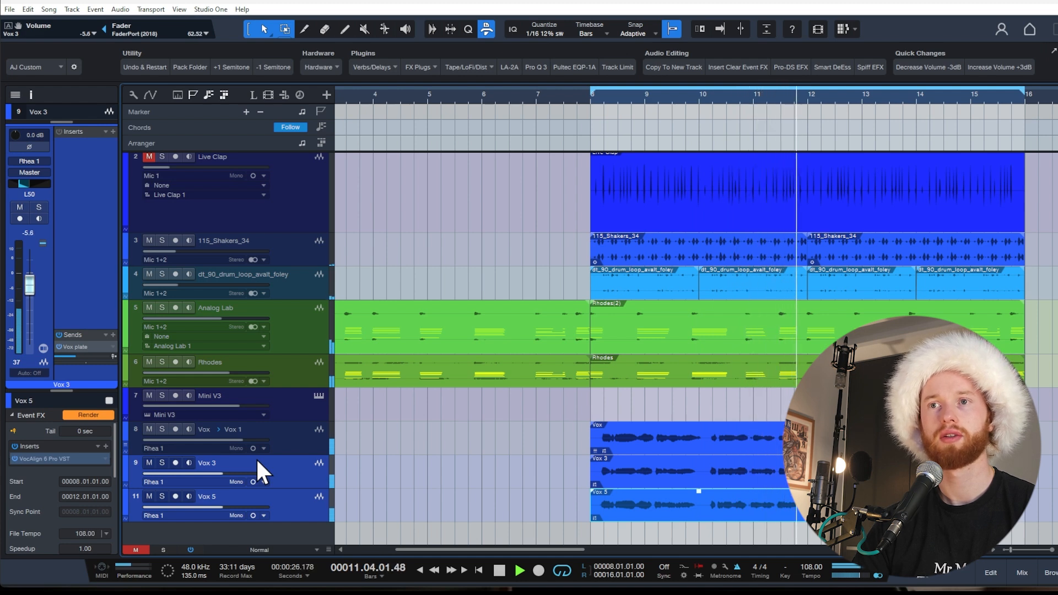
key("space")
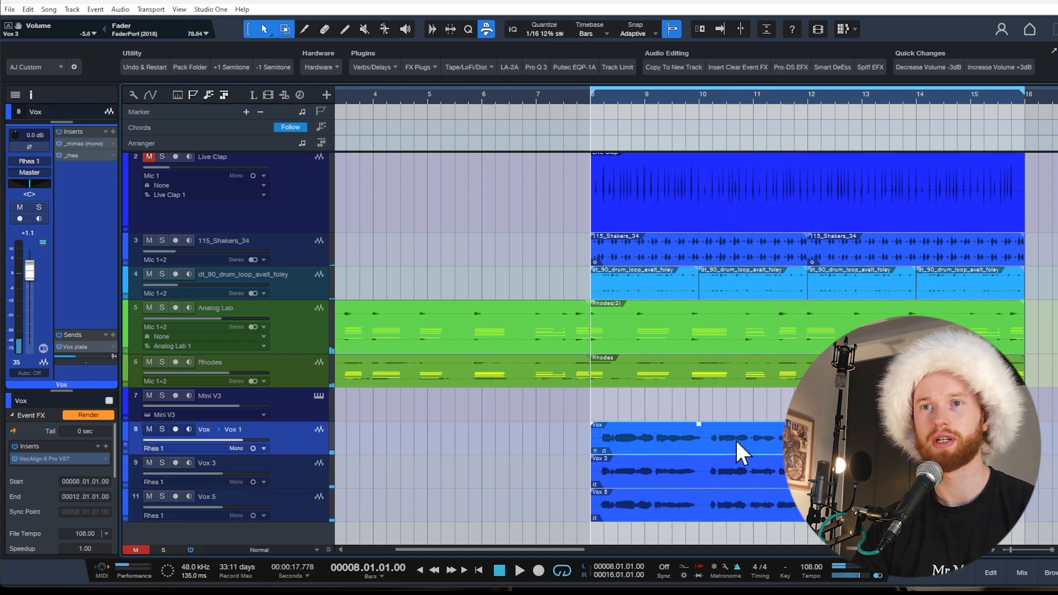
Duplicate the Vox, Vox 3 and Vox 5 events so the copies start at bar 12
left_click(737, 443)
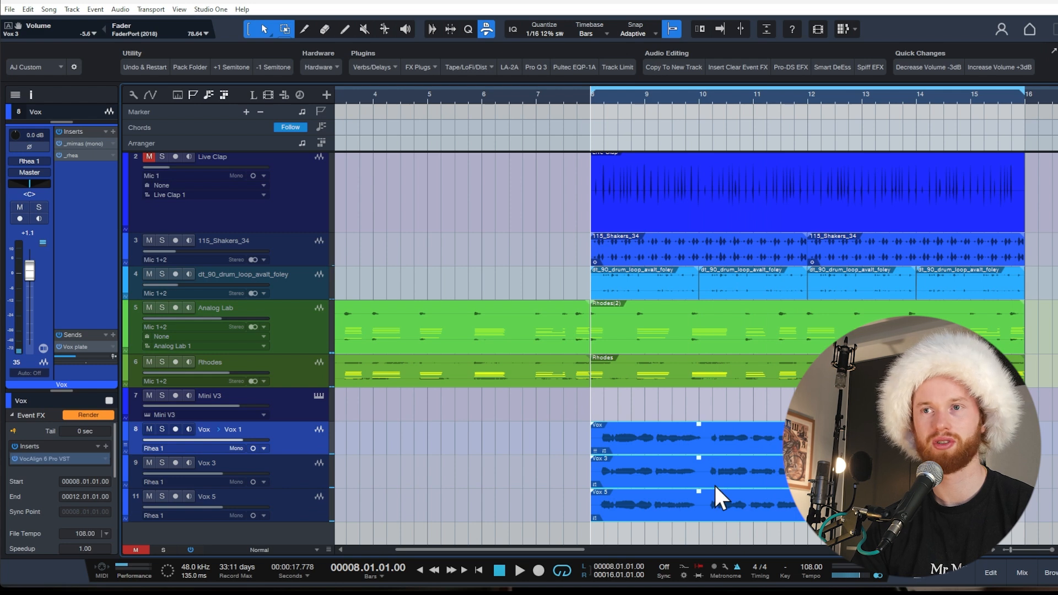
key("d")
key("w")
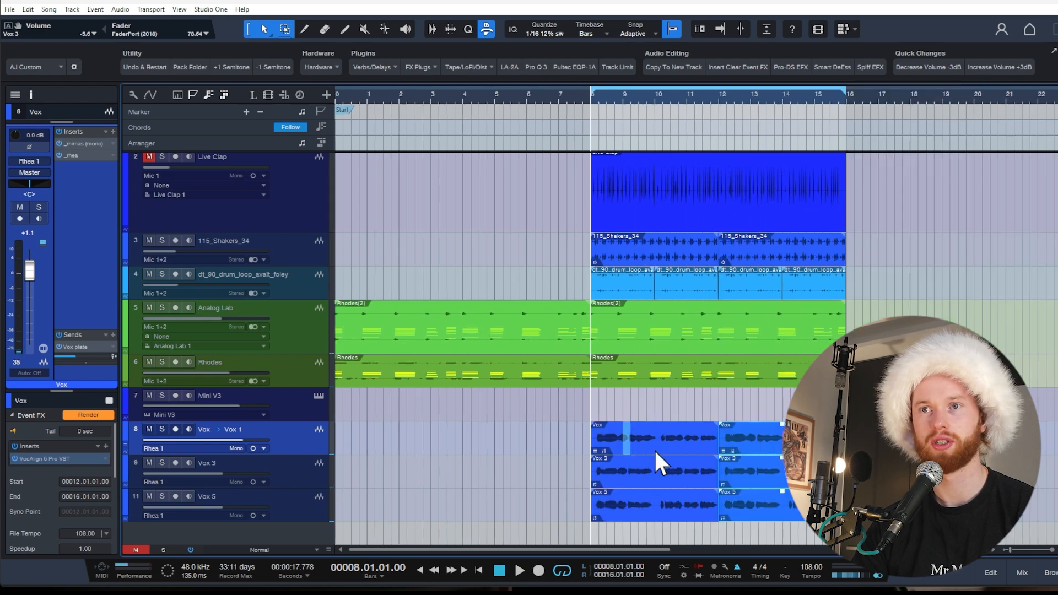
Pack the Vox, Vox 3 and Vox 5 tracks into a folder, name it Vox and expand it
left_click_drag(654, 449, 805, 508)
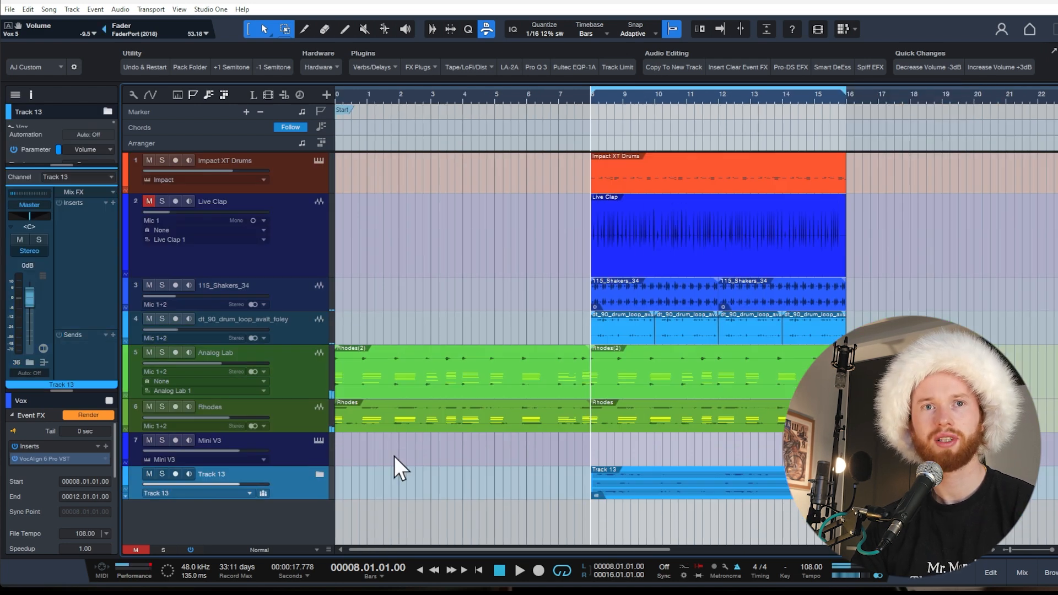
double_click(209, 471)
type("V")
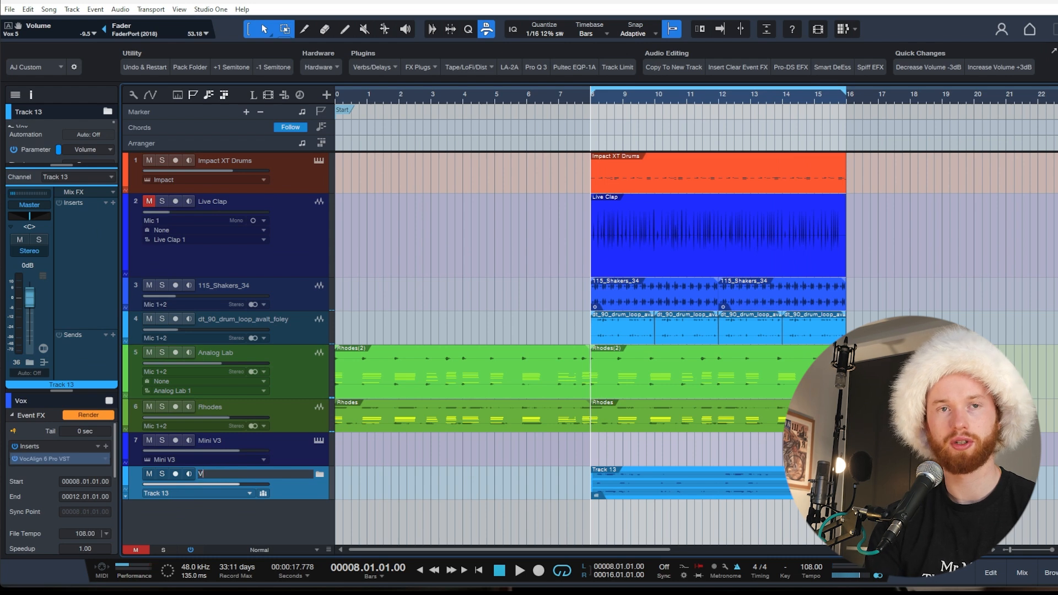
type("ox")
key("Return")
left_click(319, 474)
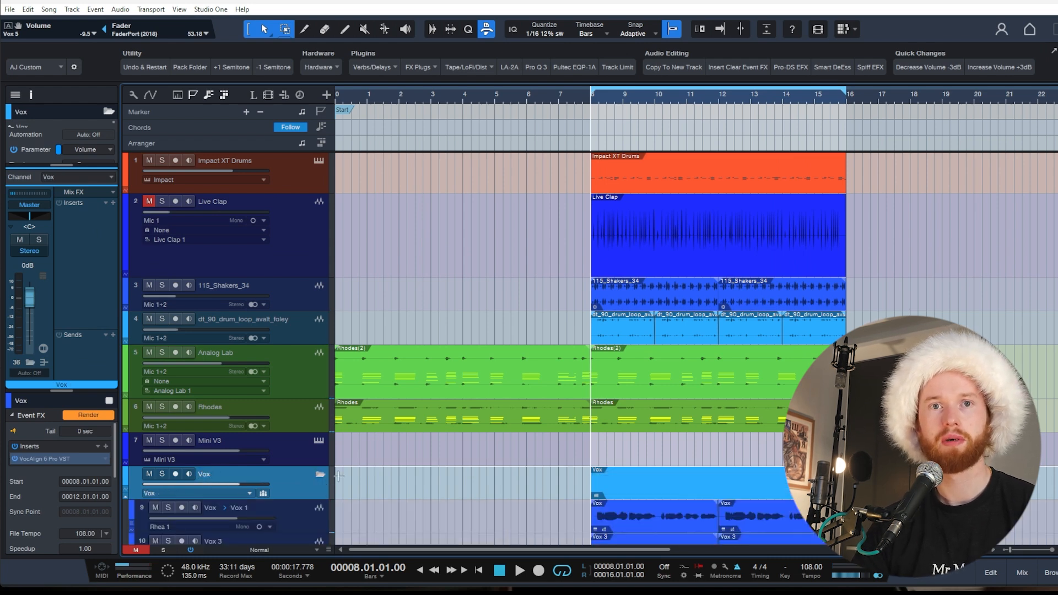
scroll(302, 441, "down", 2)
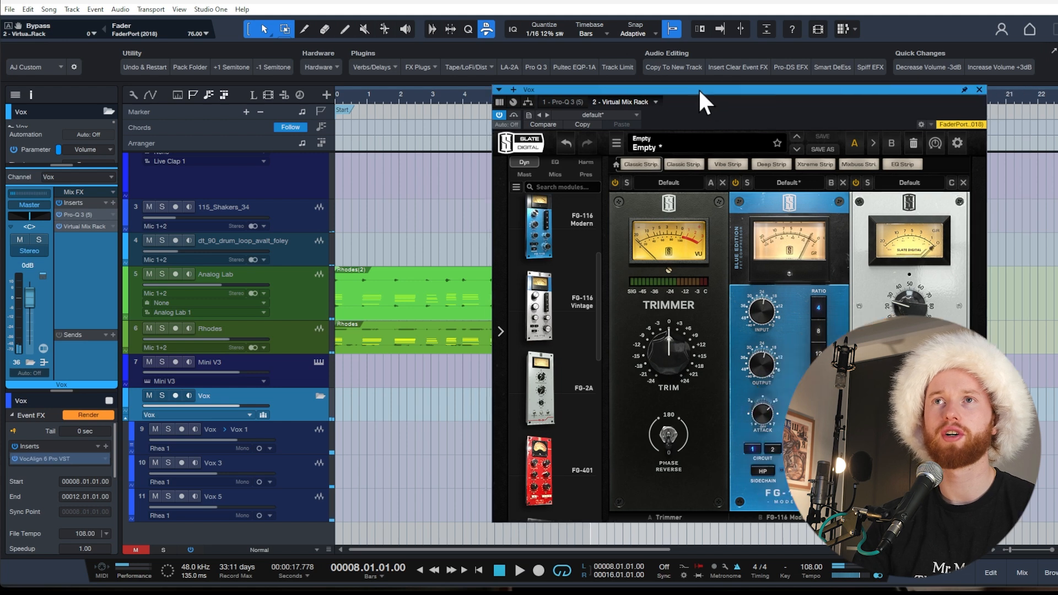
Play the loop and compare the Vox bus with its Virtual Mix Rack bypassed and active
left_click_drag(699, 91, 654, 88)
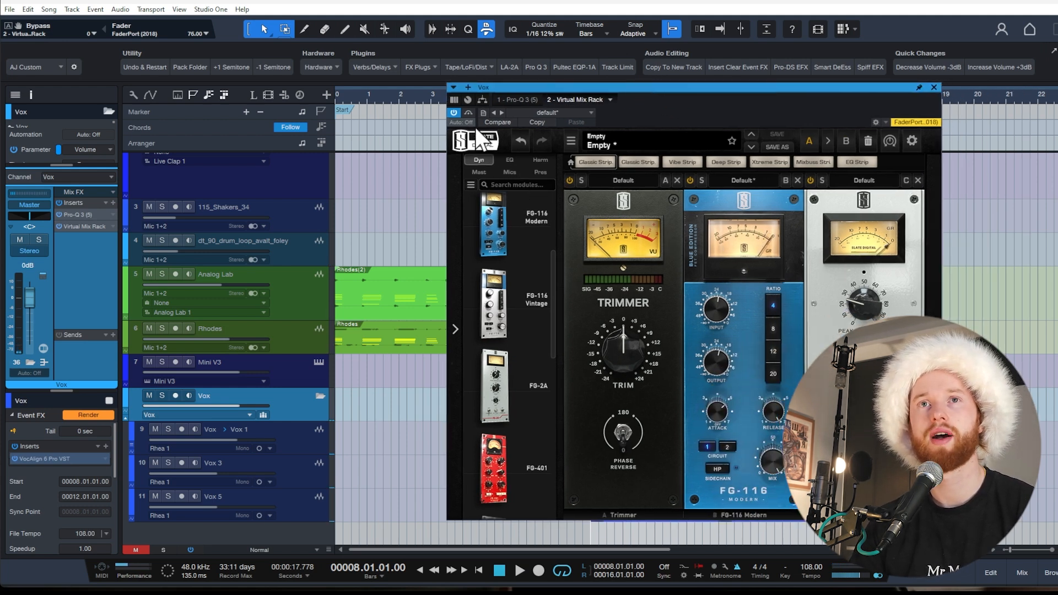
key("space")
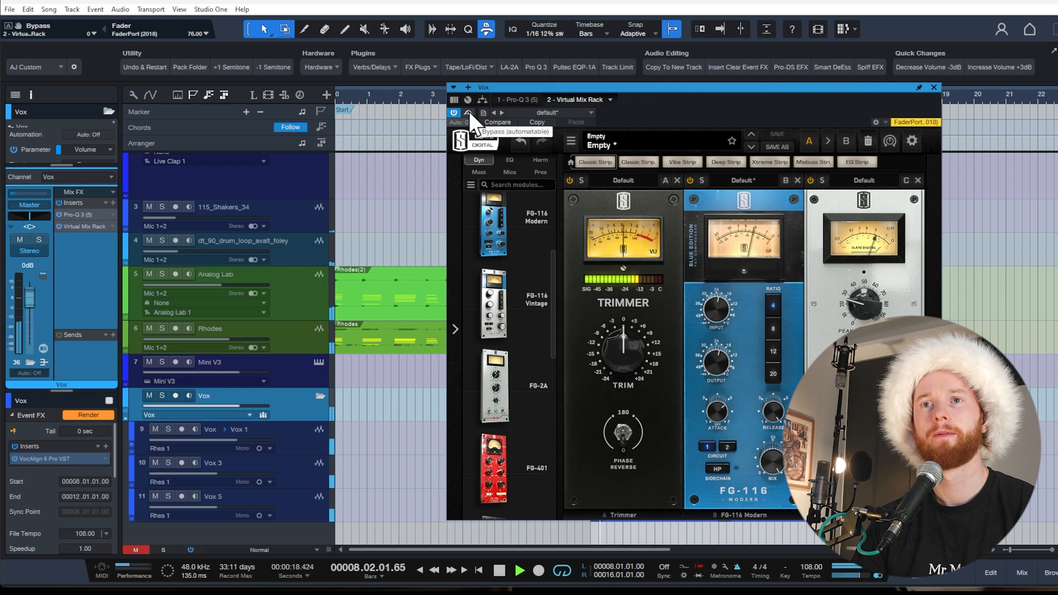
left_click(469, 112)
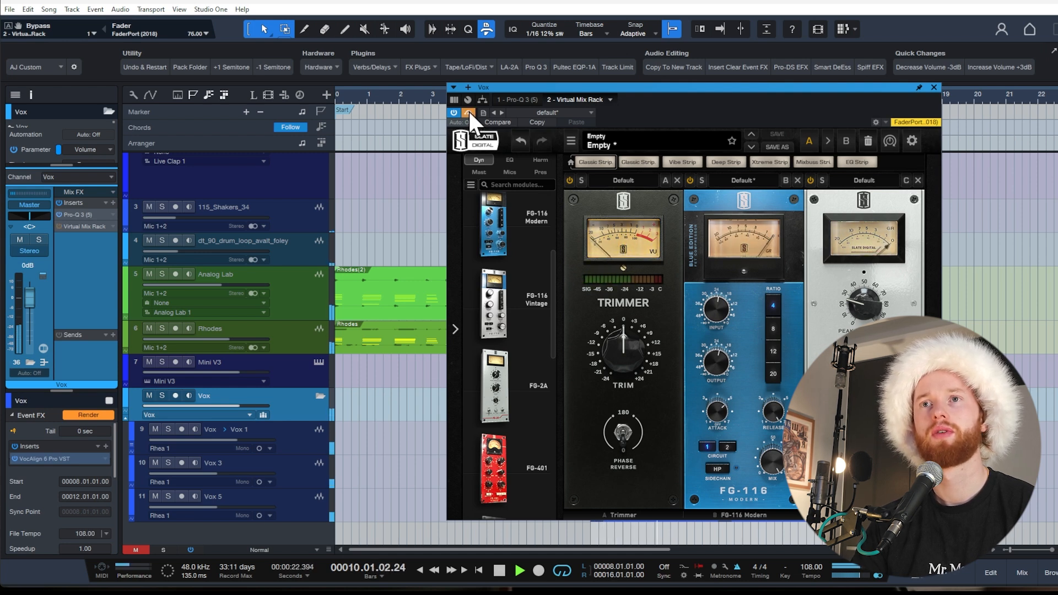
left_click(469, 111)
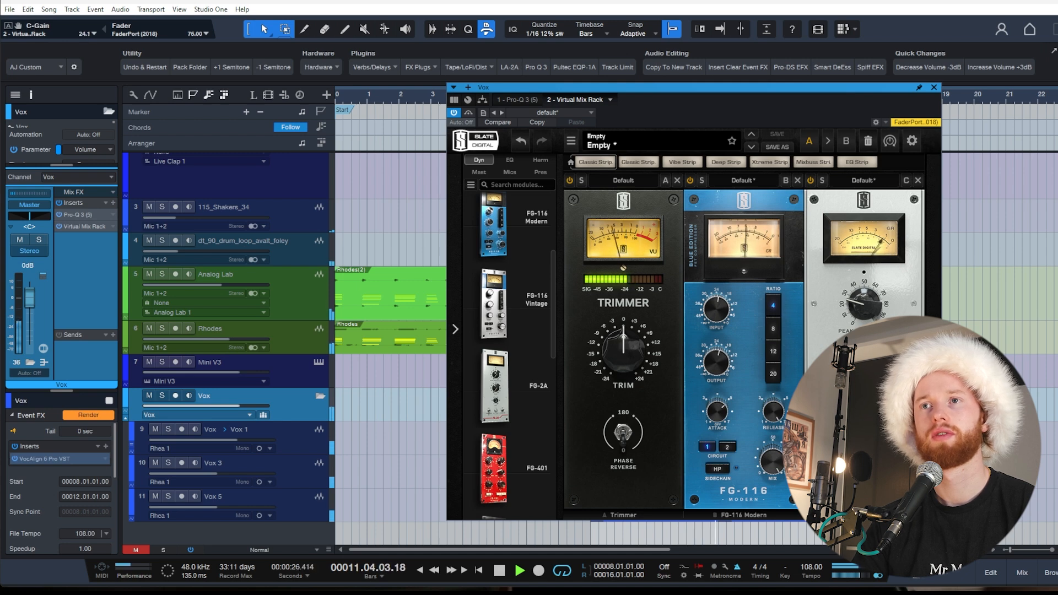
key("space")
left_click(933, 88)
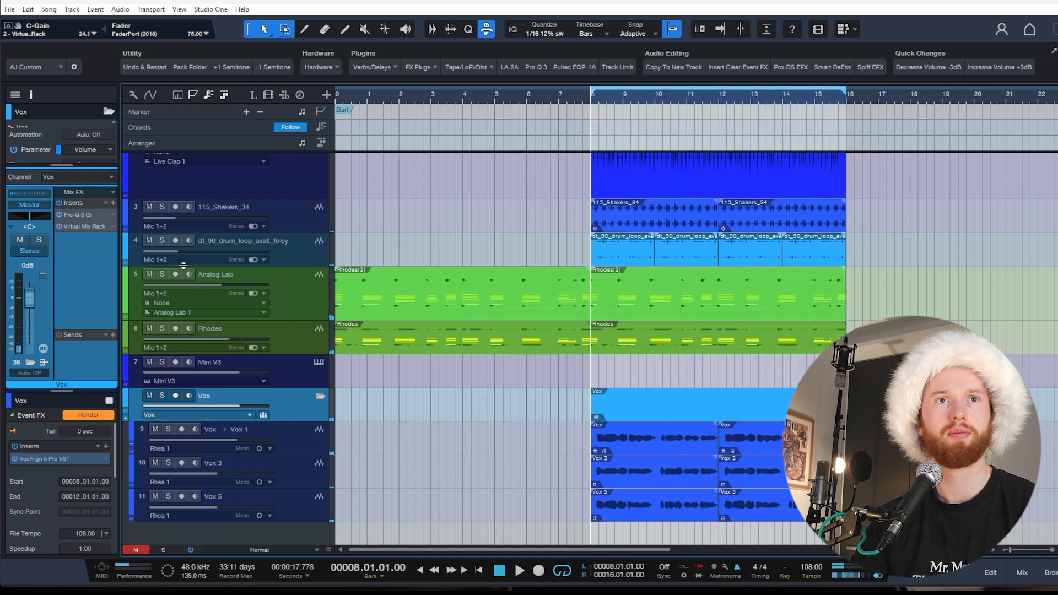
Add Ozone 11 Vintage Tape, Fresh Air and soothe2 to the Vox bus and browse the soothe2 presets
left_click(113, 202)
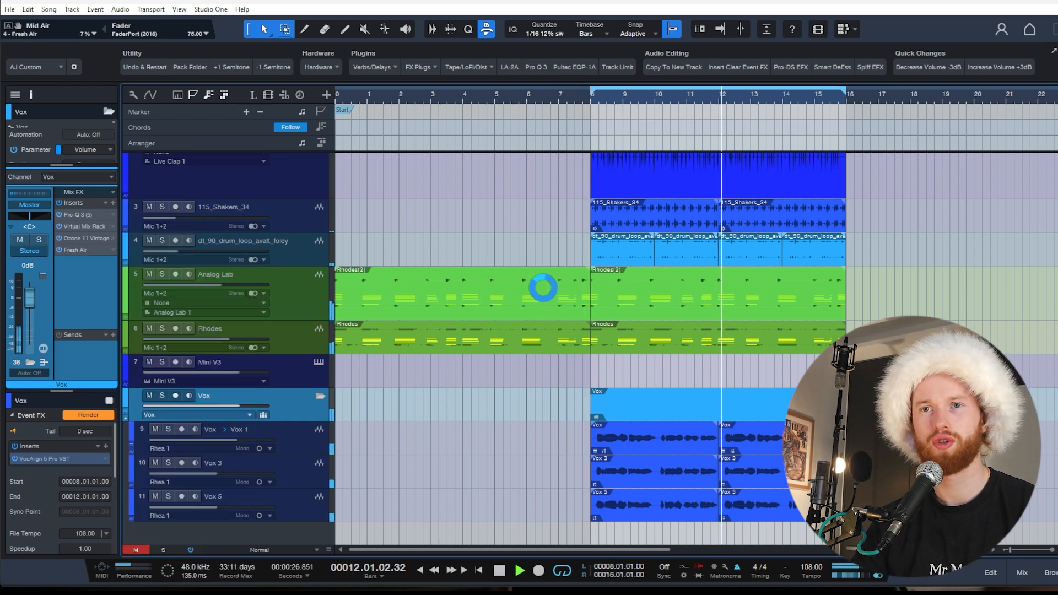
left_click(574, 132)
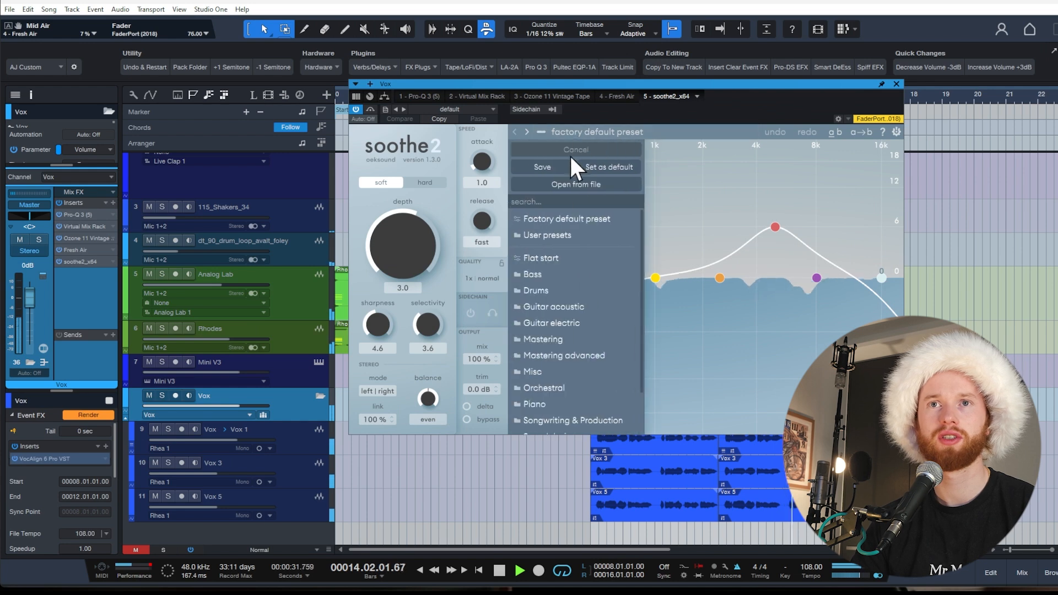
mouse_move(573, 235)
left_click(688, 150)
left_click(896, 84)
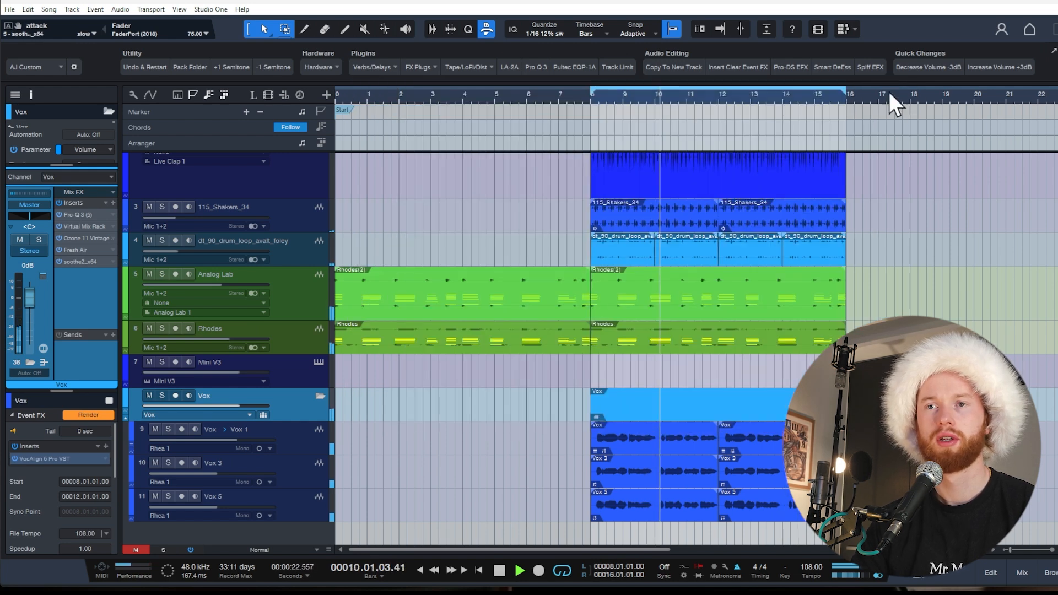
key("space")
Play the stacked vocals from just before bar 9 and examine the gap between phrases near beat 9.2
scroll(666, 324, "up", 2)
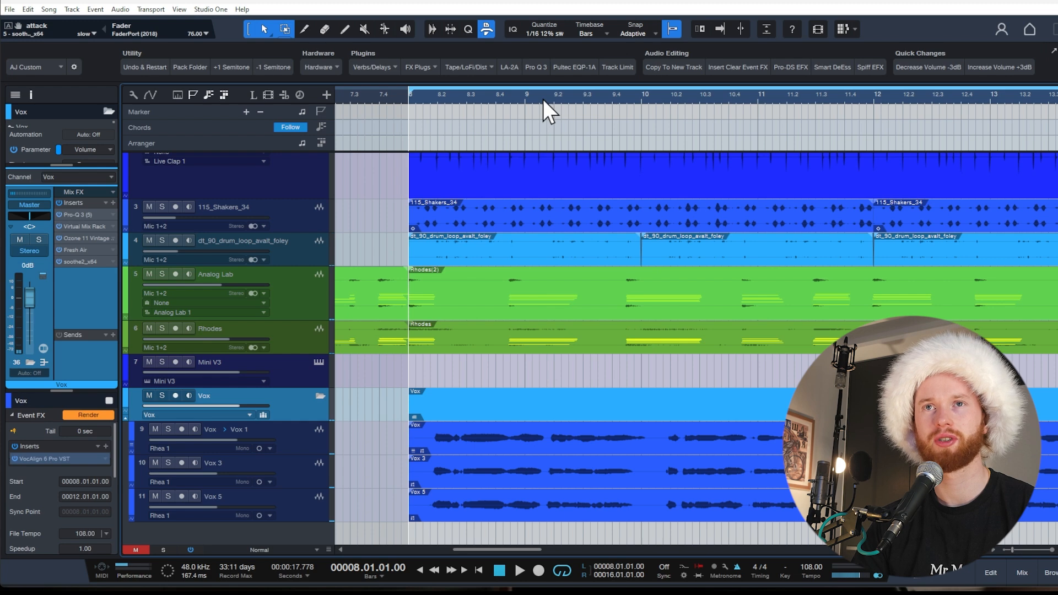
left_click(498, 98)
key("space")
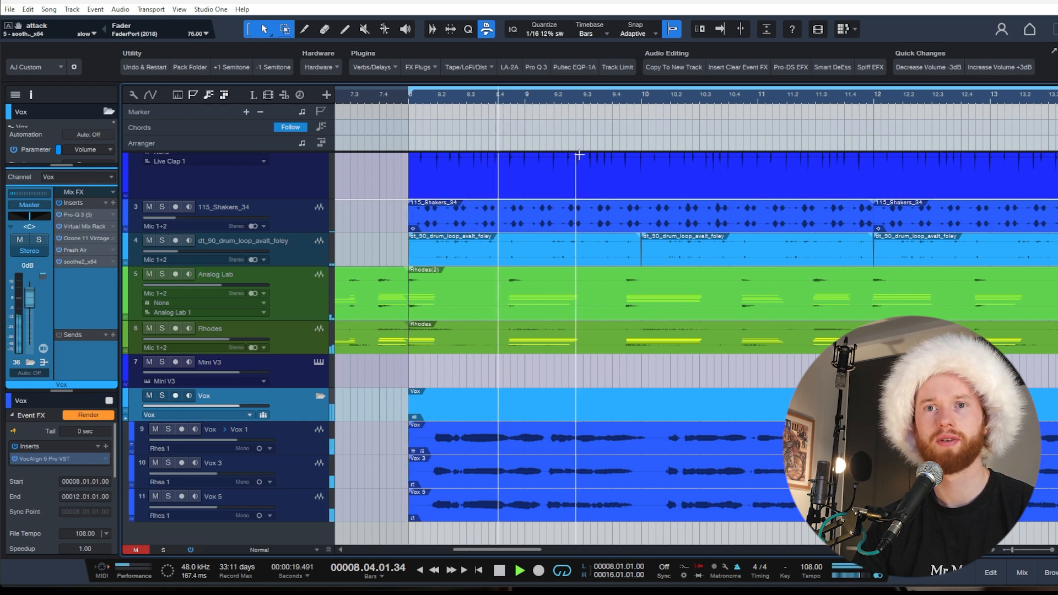
key("space")
scroll(545, 419, "up", 6)
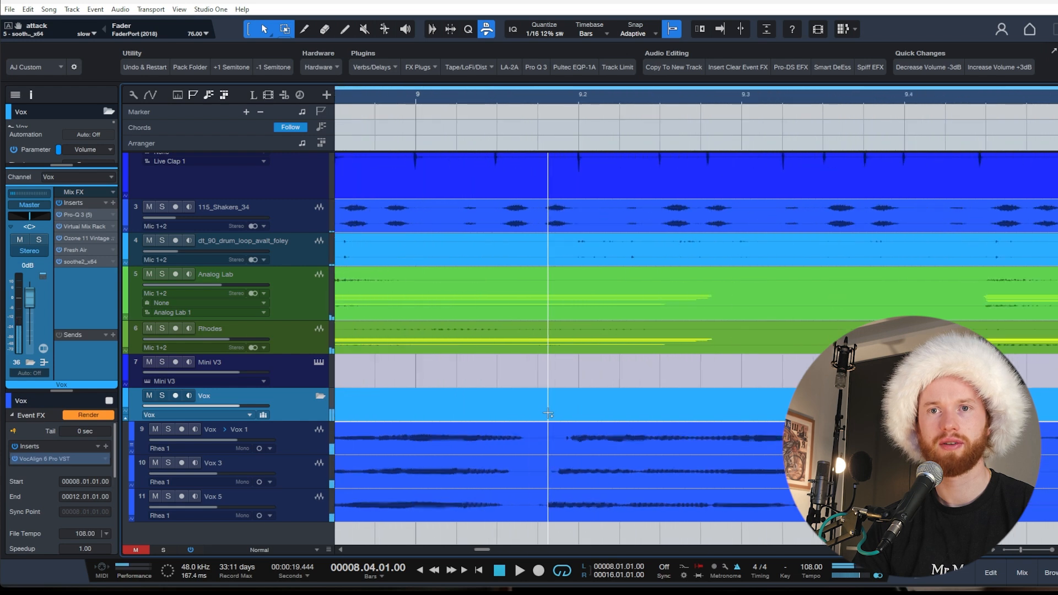
scroll(539, 445, "down", 6)
Bounce the Vox, Vox 3 and Vox 5 events starting at bar 8
left_click(510, 446)
left_click_drag(500, 440, 677, 502)
key("ctrl+b")
scroll(461, 453, "up", 5)
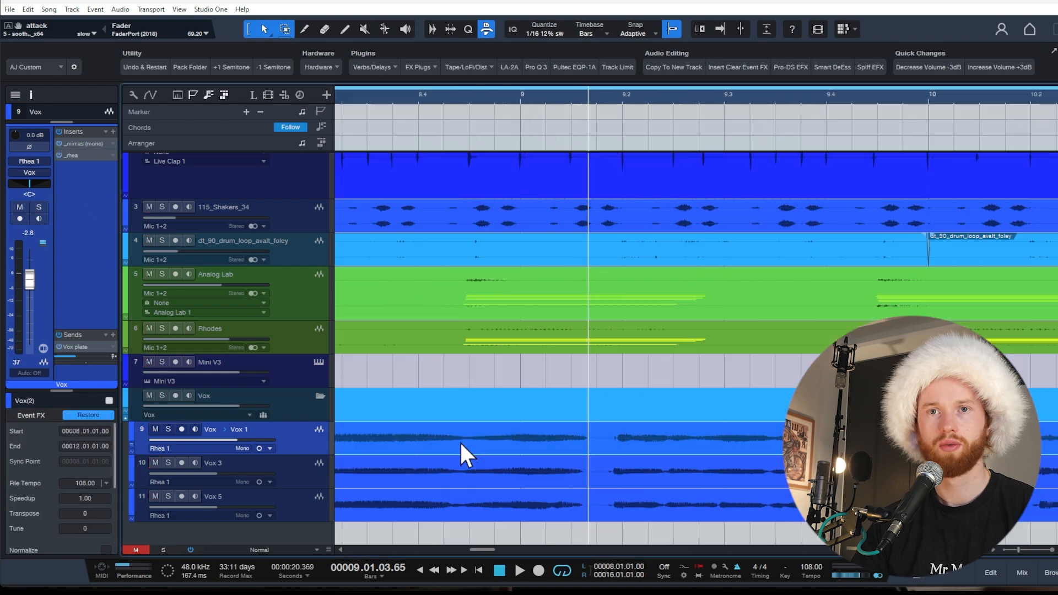
Enable the gain envelope on the bounced Vox, Vox 3 and Vox 5 events
right_click(644, 504)
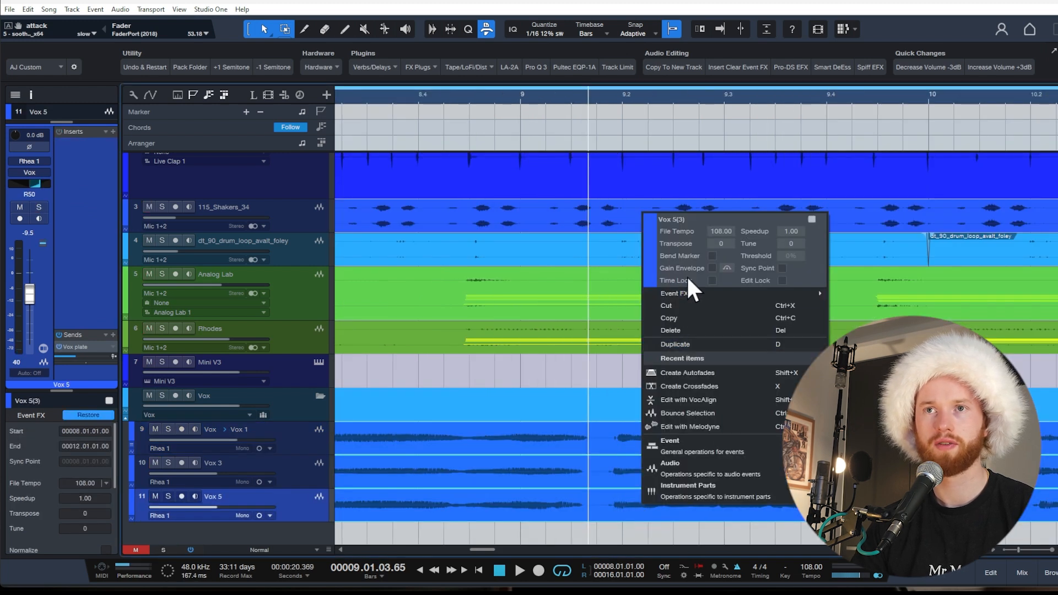
left_click(712, 268)
left_click(574, 483)
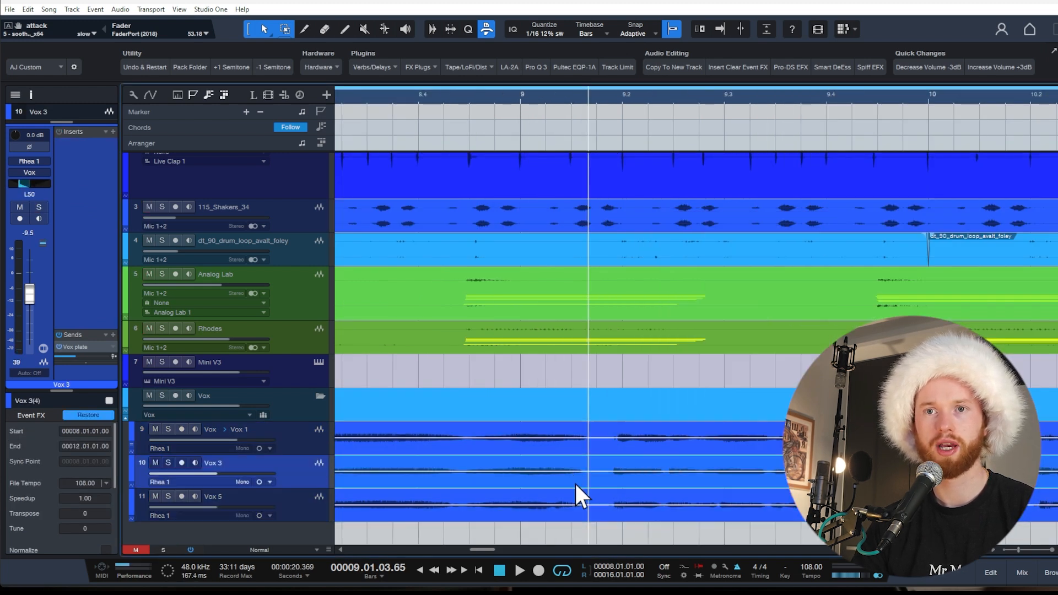
Lower the Vox 3 and Vox 5 gain envelopes by about 28 dB in the gap before beat 9.2 and audition it
scroll(578, 485, "up", 4)
left_click_drag(608, 464, 705, 503)
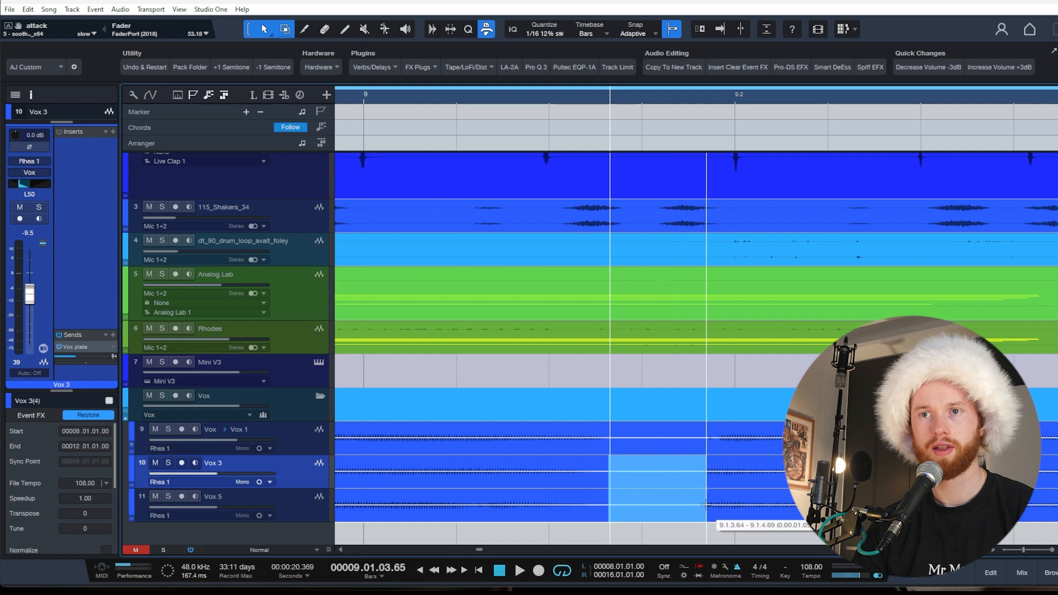
left_click_drag(669, 463, 670, 472)
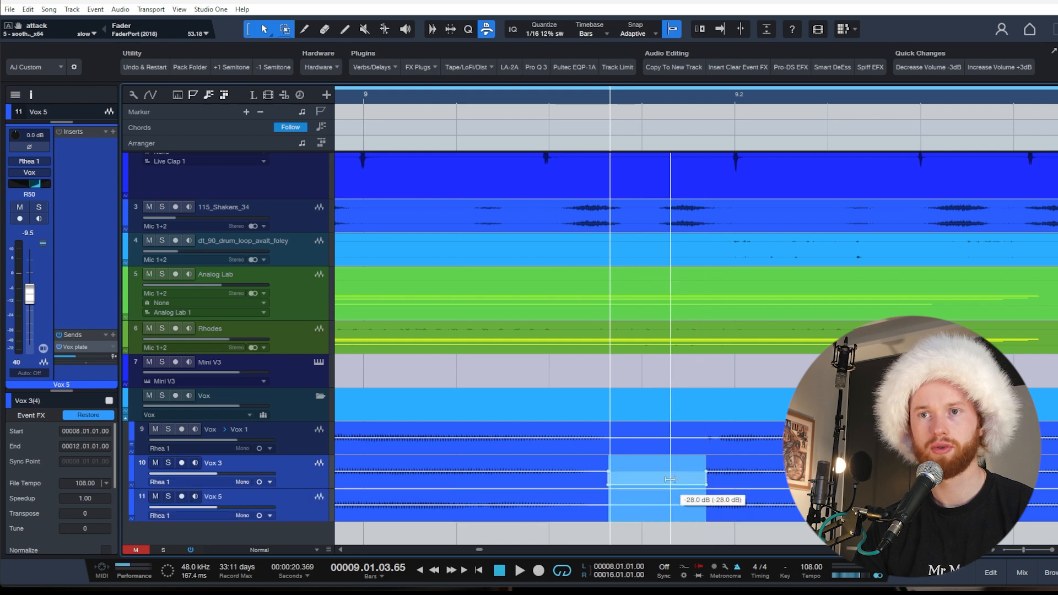
scroll(675, 485, "down", 4)
key("space")
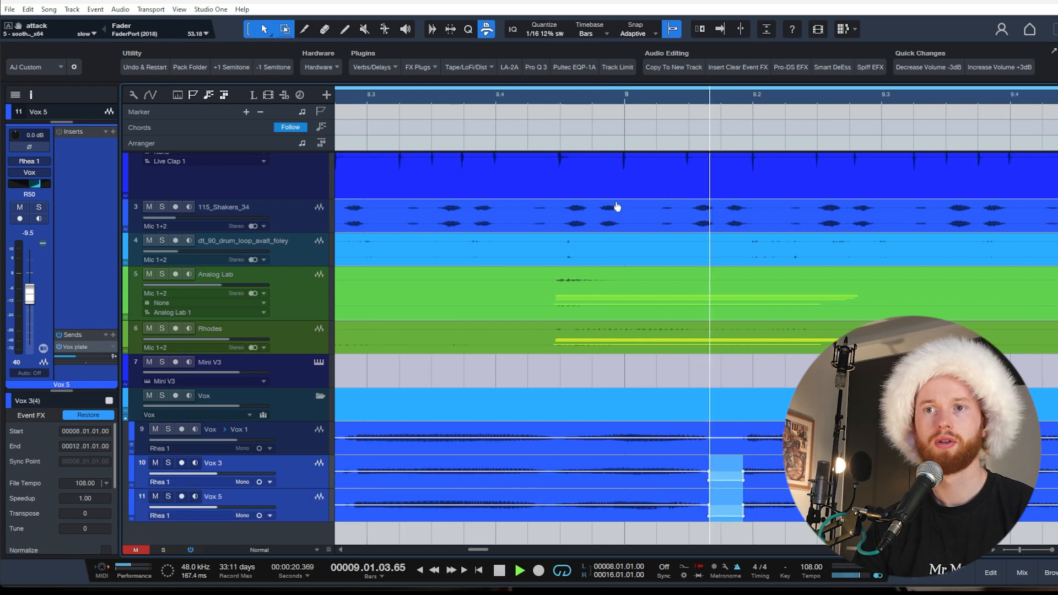
left_click(475, 114)
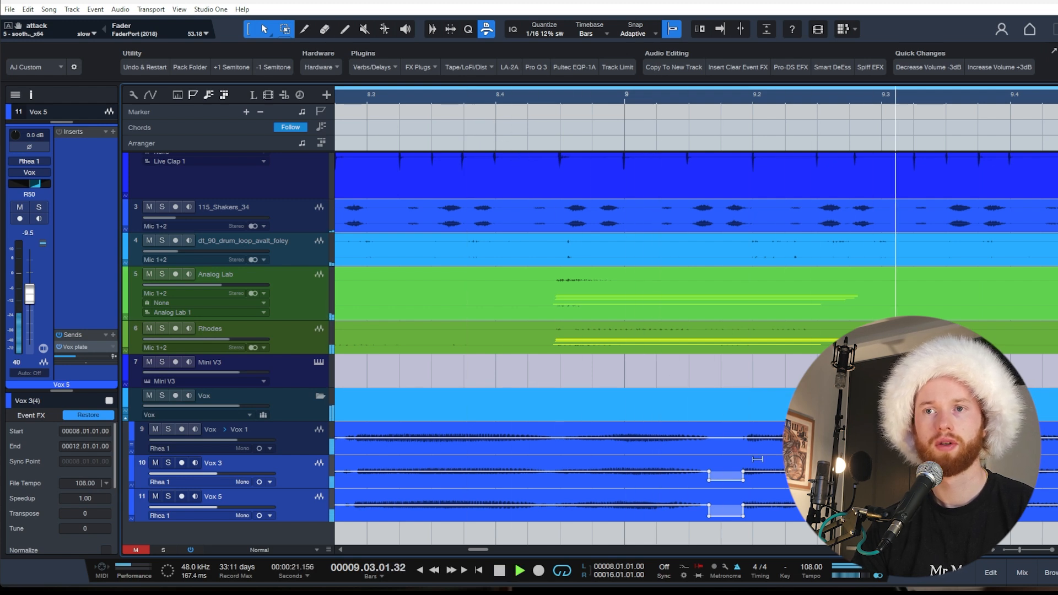
key("space")
Slope the end of the Vox 3 and Vox 5 gain dips, reduce the main Vox gain before beat 9.2 and play back
scroll(757, 459, "up", 3)
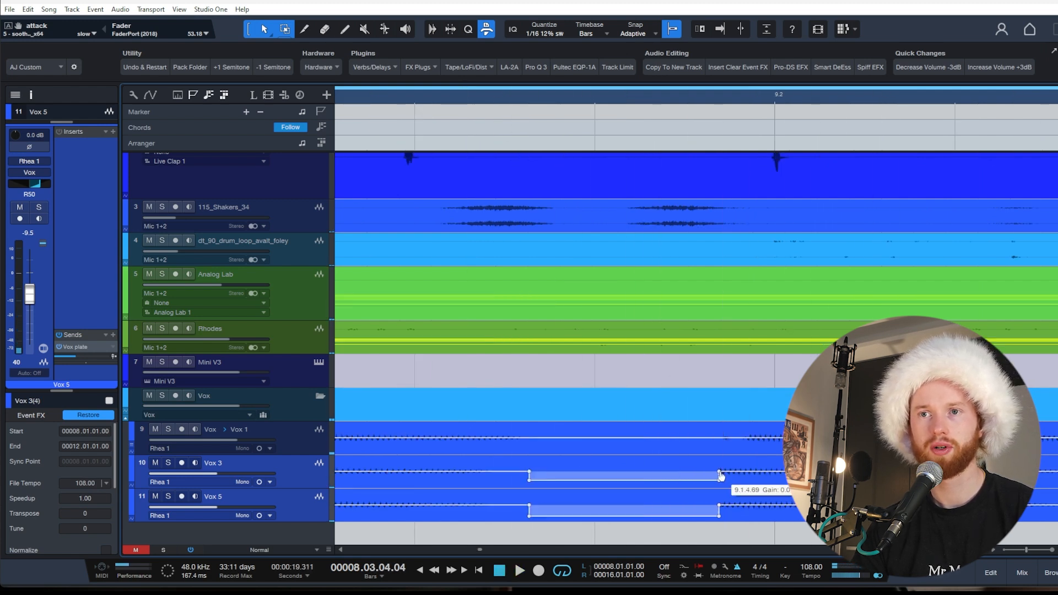
left_click_drag(720, 475, 747, 471)
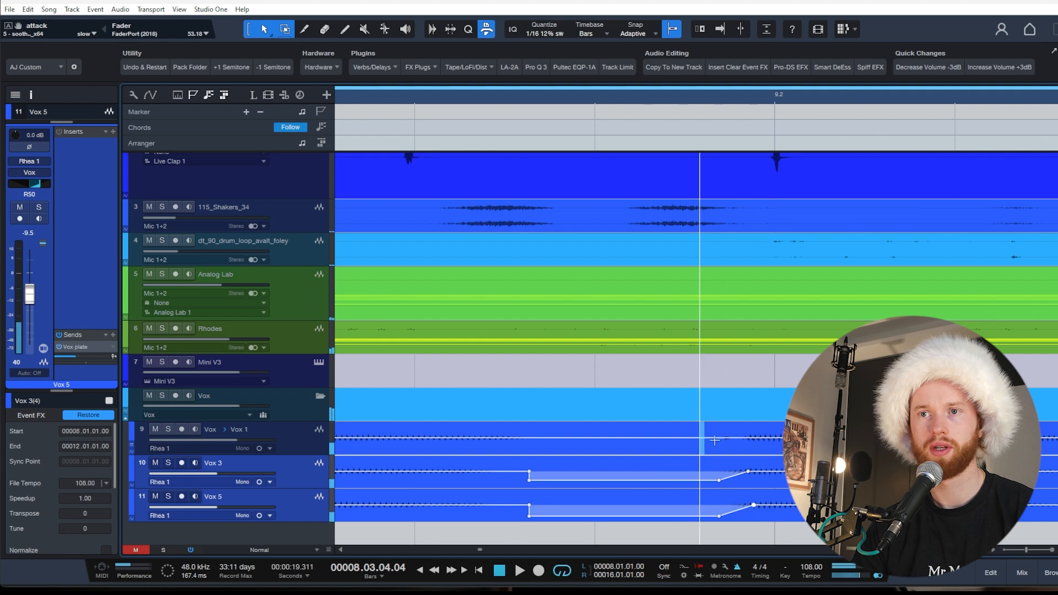
left_click_drag(715, 440, 729, 431)
key("w")
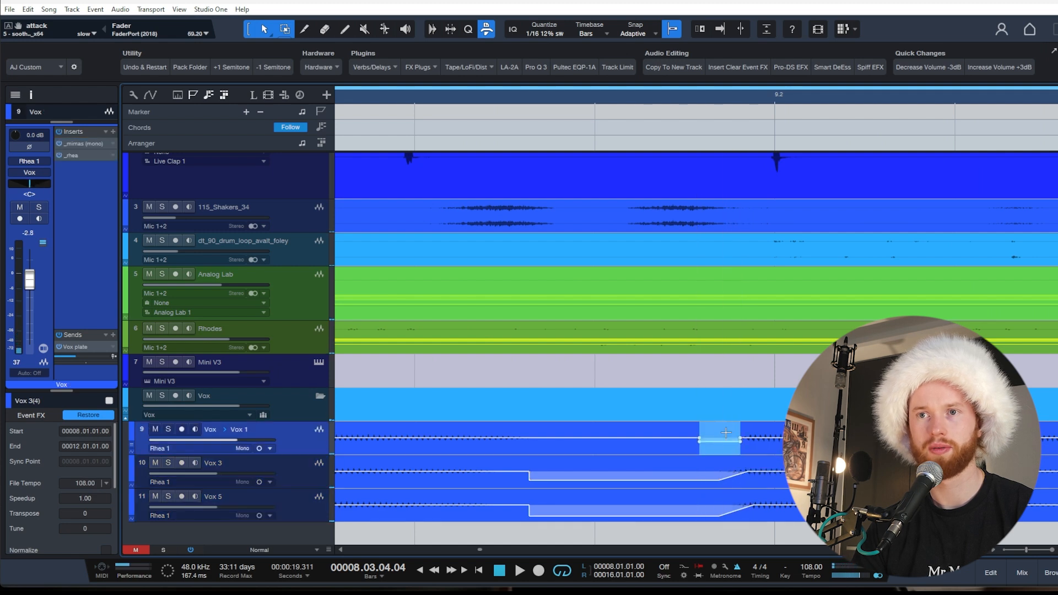
key("space")
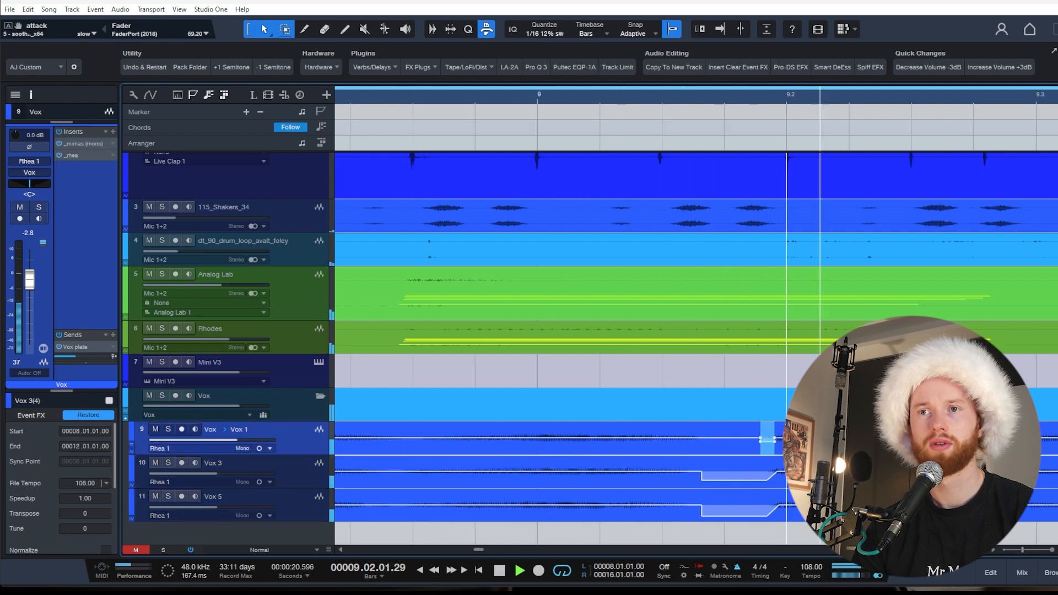
Lower the Vox 3 and Vox 5 gain envelopes in the gap around beat 10.2 and audition the result
left_click_drag(704, 470, 750, 510)
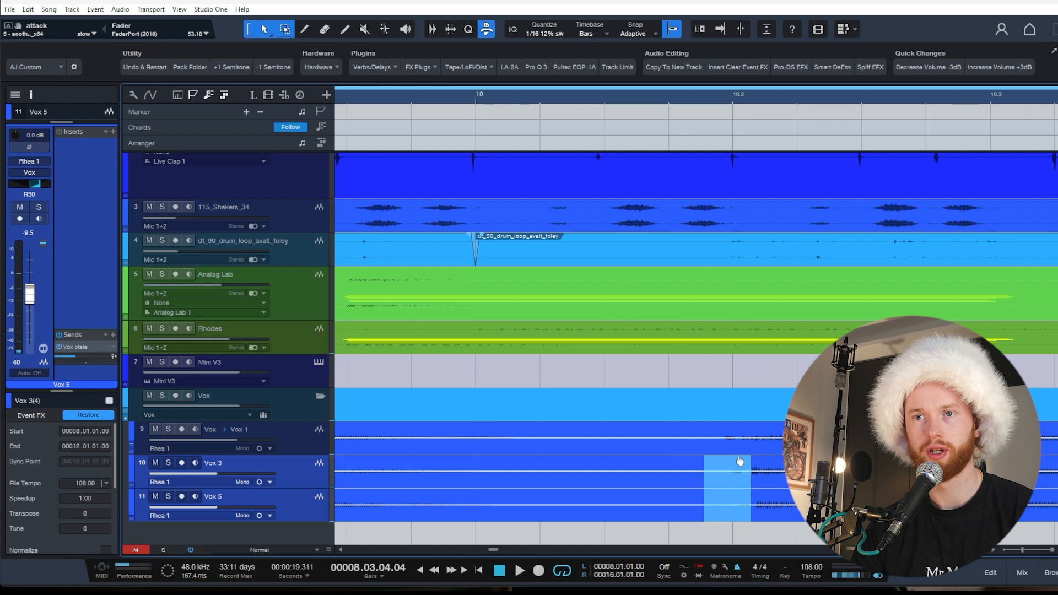
key("w")
key("space")
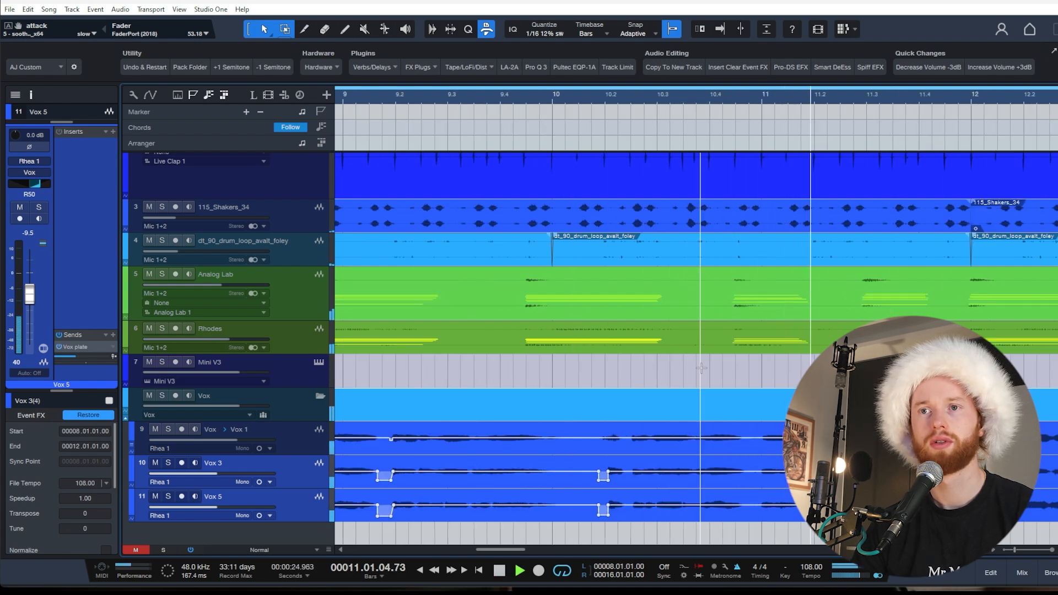
key("space")
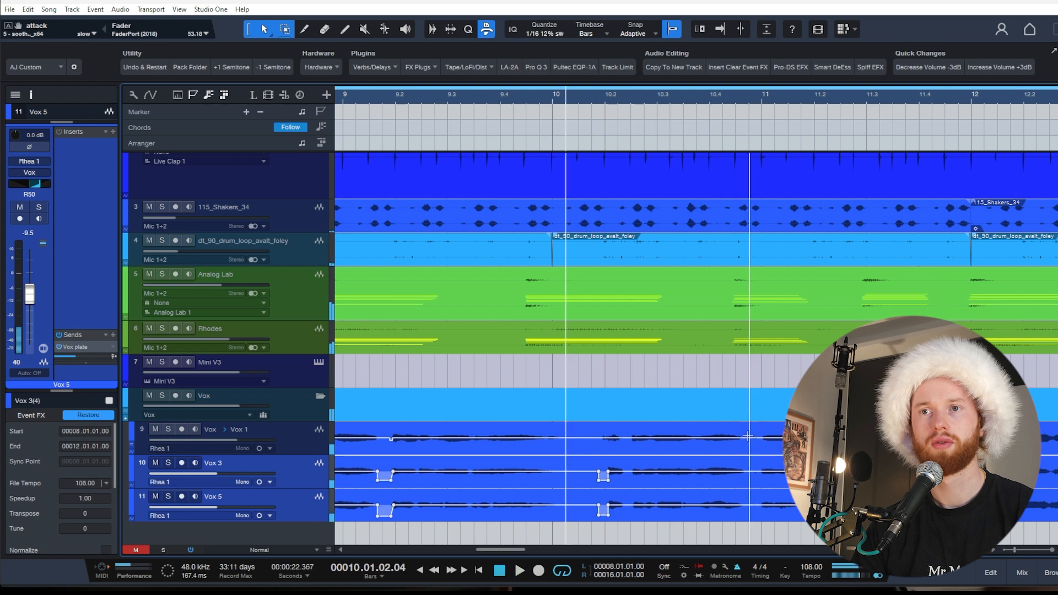
Dip the vocal gain envelopes in the gap before bar 11 and repeat the edited vocal events from bar 12
key("e")
left_click_drag(754, 467, 783, 470)
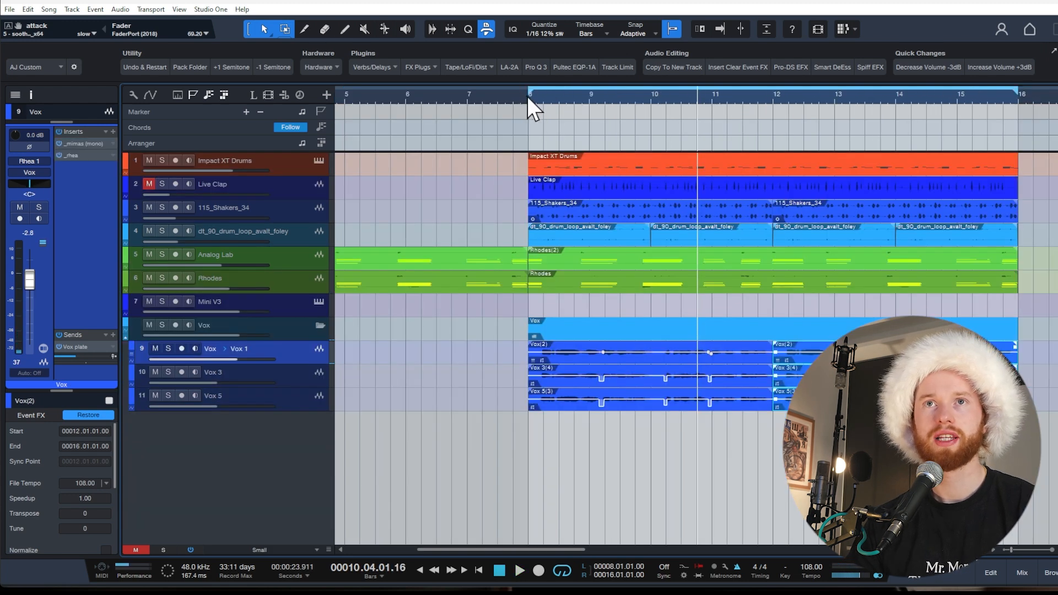
left_click(526, 98)
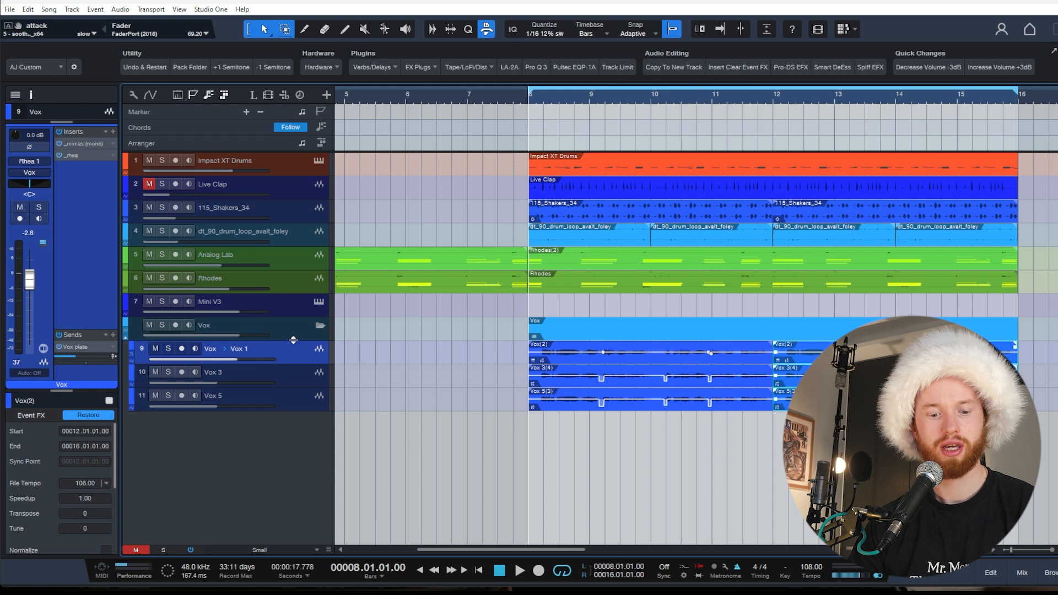
Rename the FX 1 mixer channel to Spaced Out and adjust the space controls of its Spaced Out plug-in
key("F3")
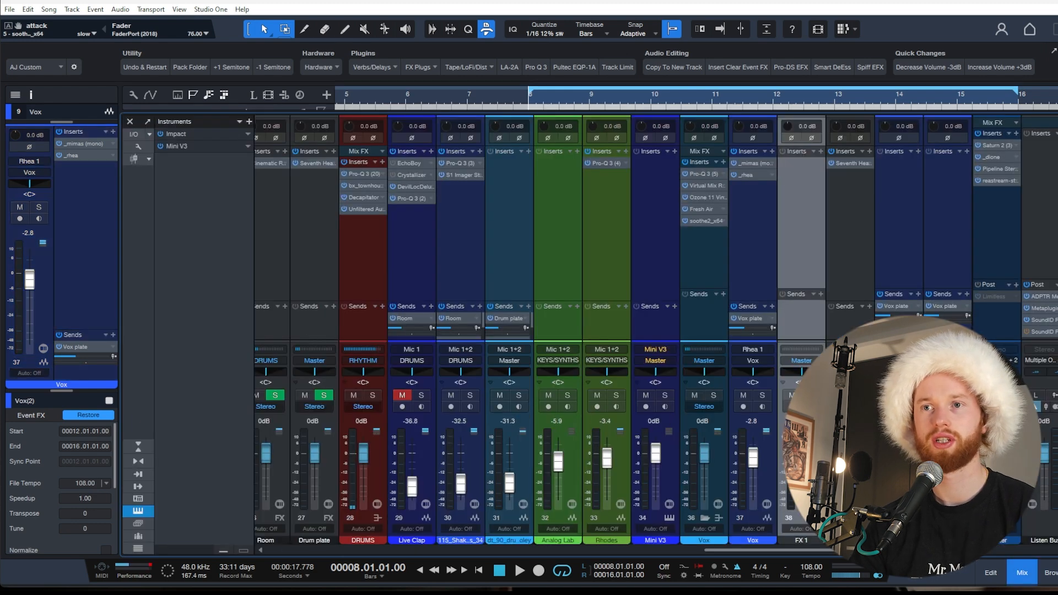
double_click(803, 541)
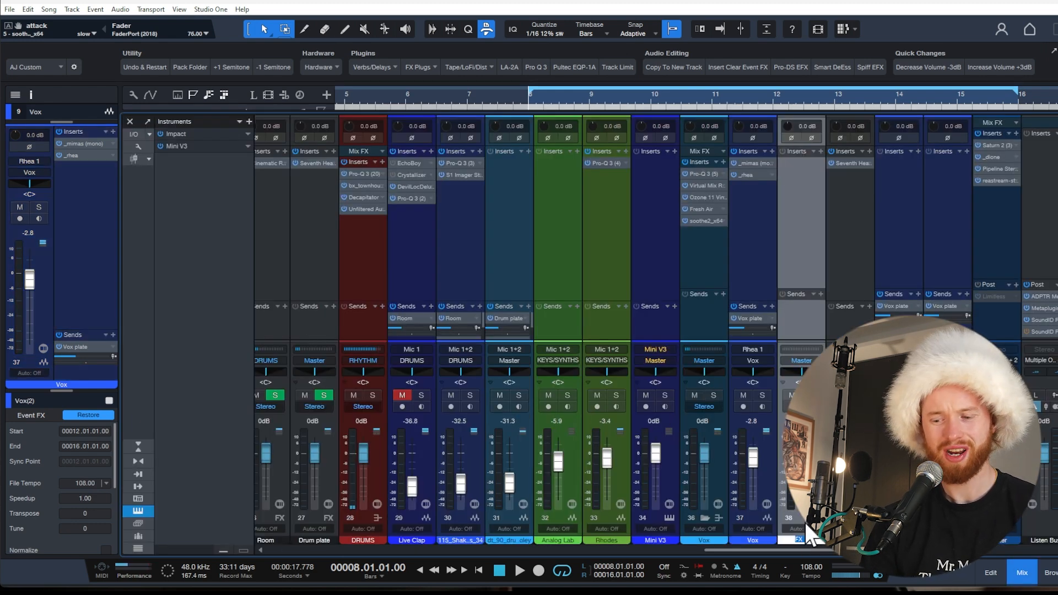
type("Spaced Out")
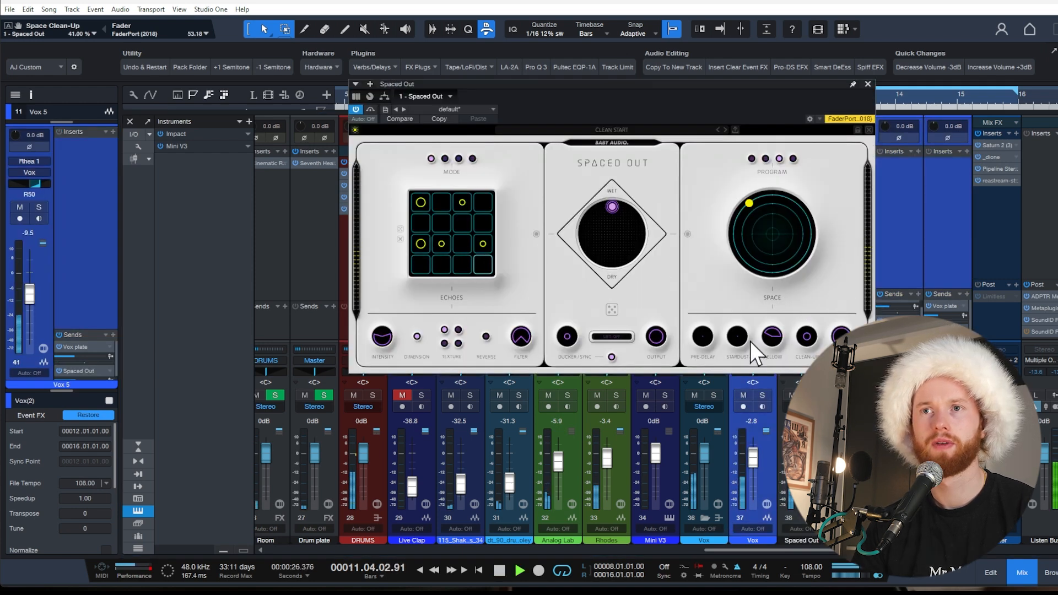
left_click_drag(750, 342, 755, 302)
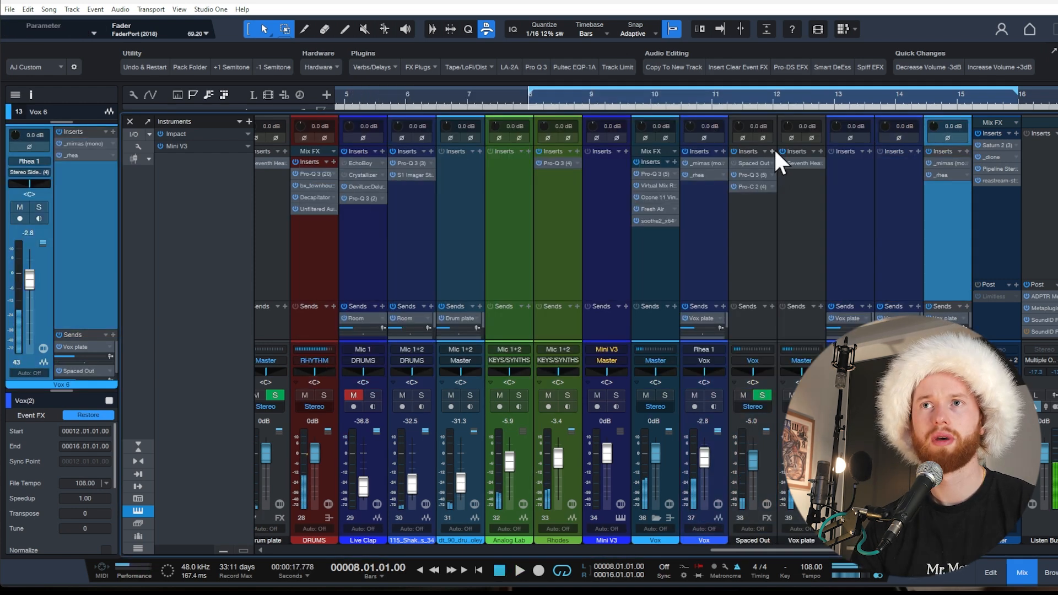
Insert EchoBoy on the Spaced Out channel, set up a ping-pong echo in the Cheap Tape style, and audition it
left_click(772, 148)
type("ec")
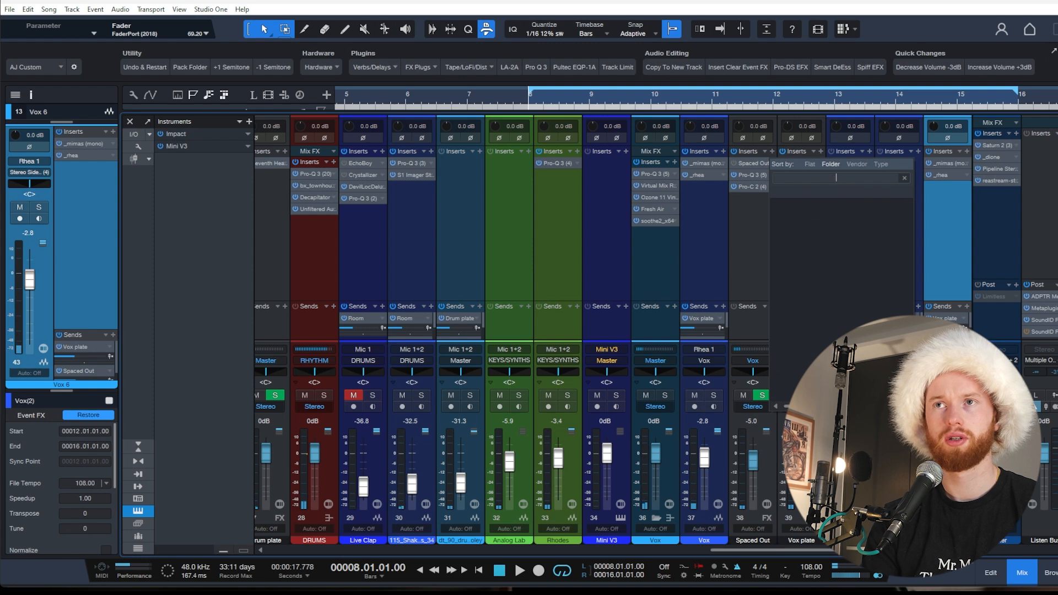
key("Return")
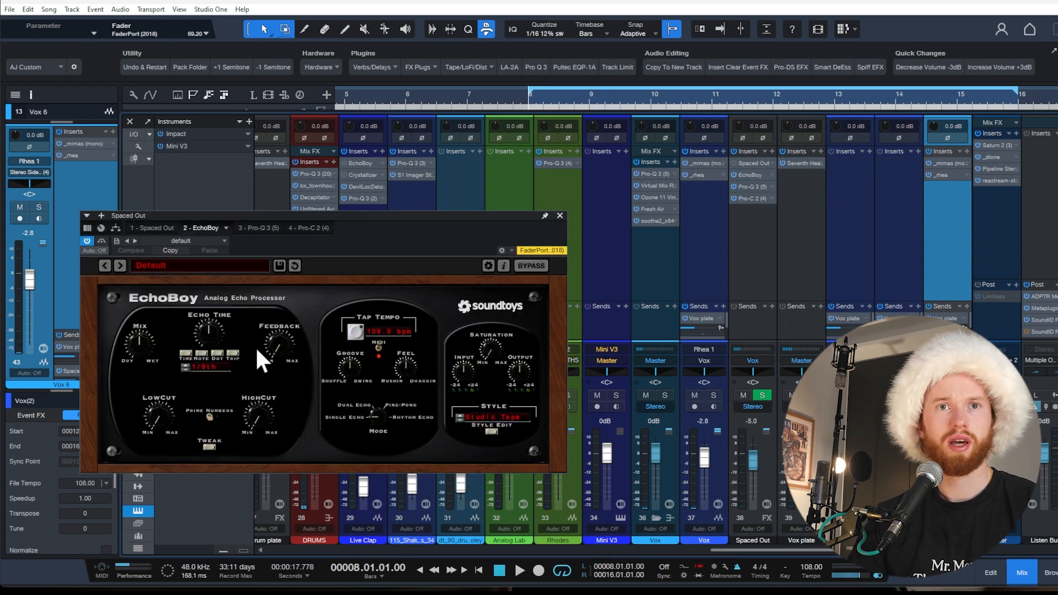
left_click_drag(164, 340, 163, 291)
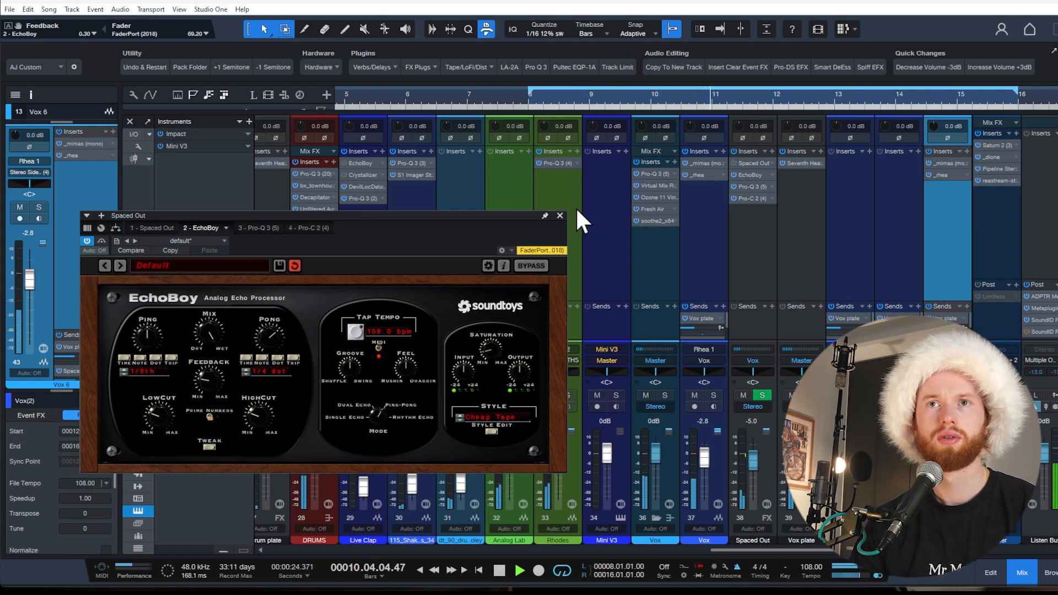
left_click(559, 216)
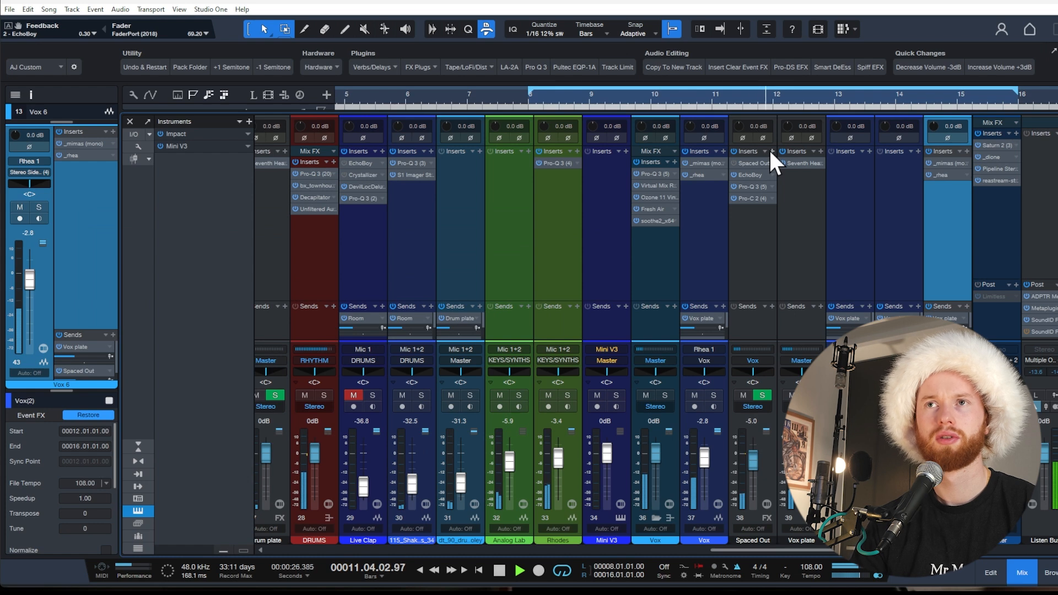
key("space")
Insert Crystallizer after EchoBoy, load one of its presets, and clear all track solos
left_click(771, 150)
type("crys")
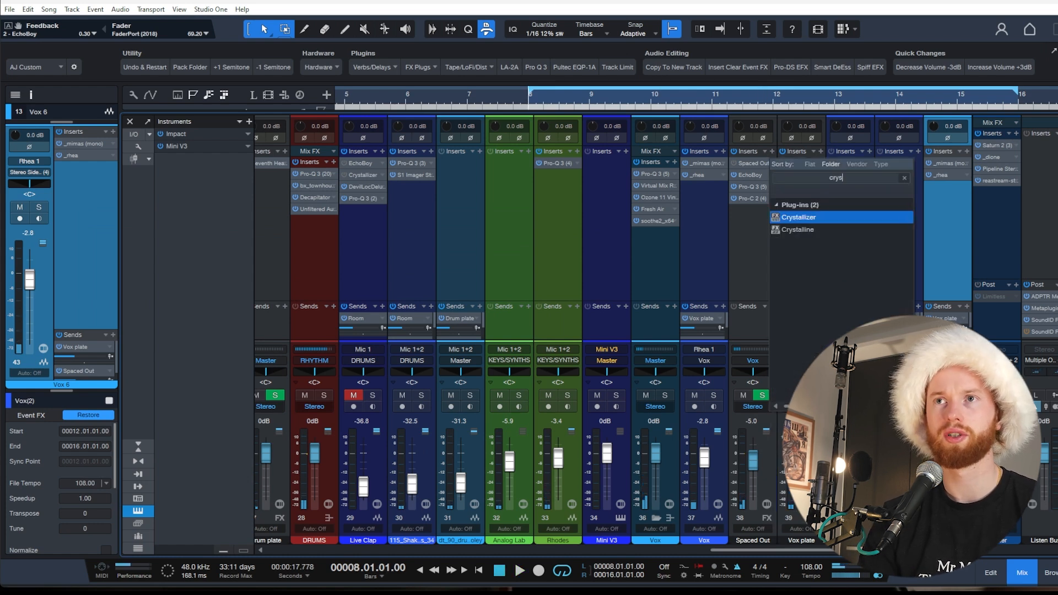
key("Return")
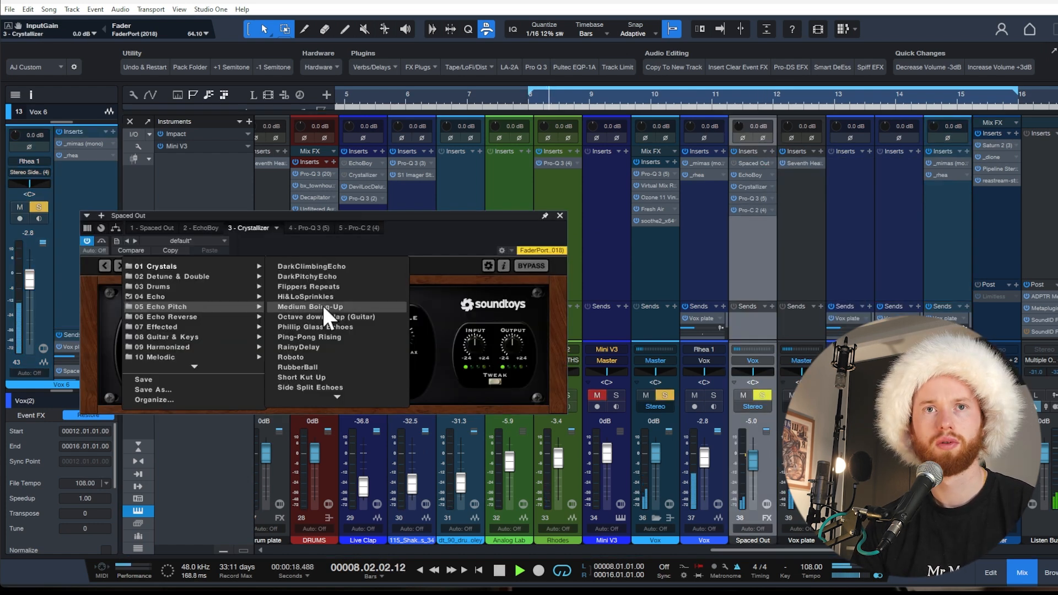
left_click(346, 266)
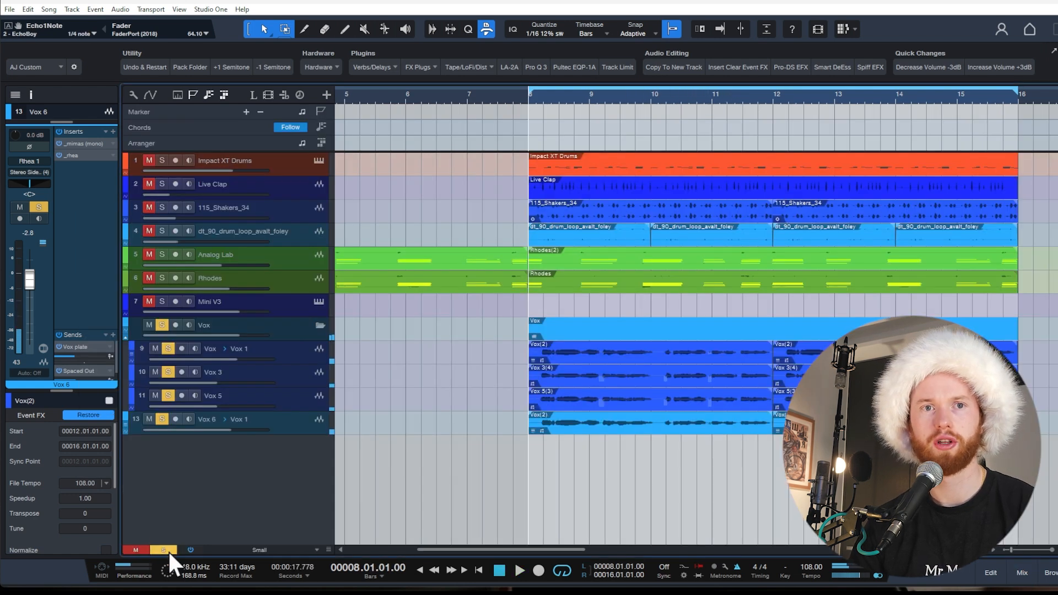
left_click(168, 550)
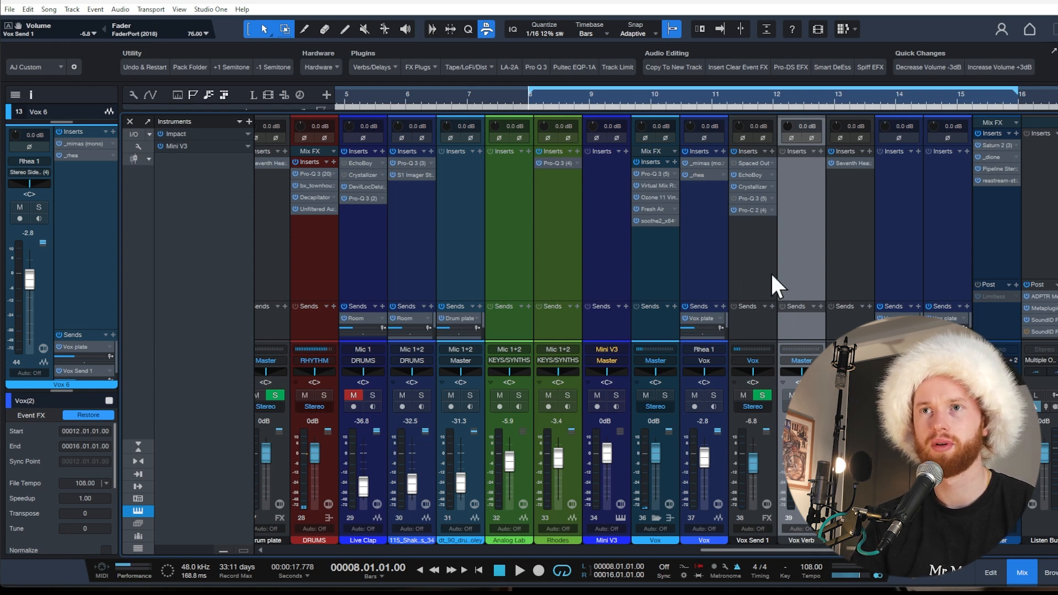
Send the lead vocal channels to Vox Verb, insert Lexicon 224 there with the Smooth Vocal Hall preset, and play back
left_click(721, 305)
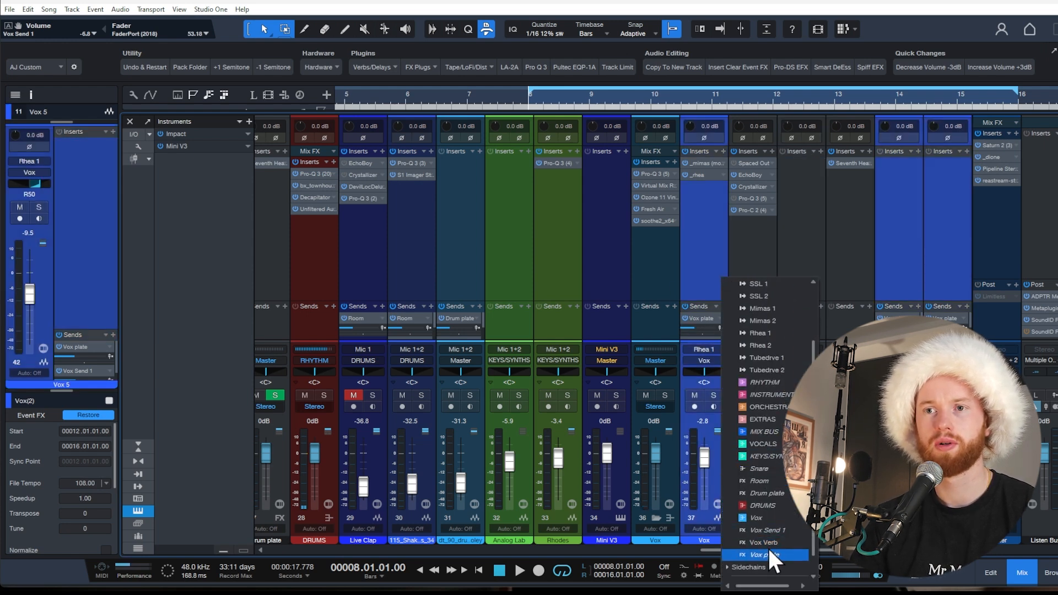
left_click(769, 551)
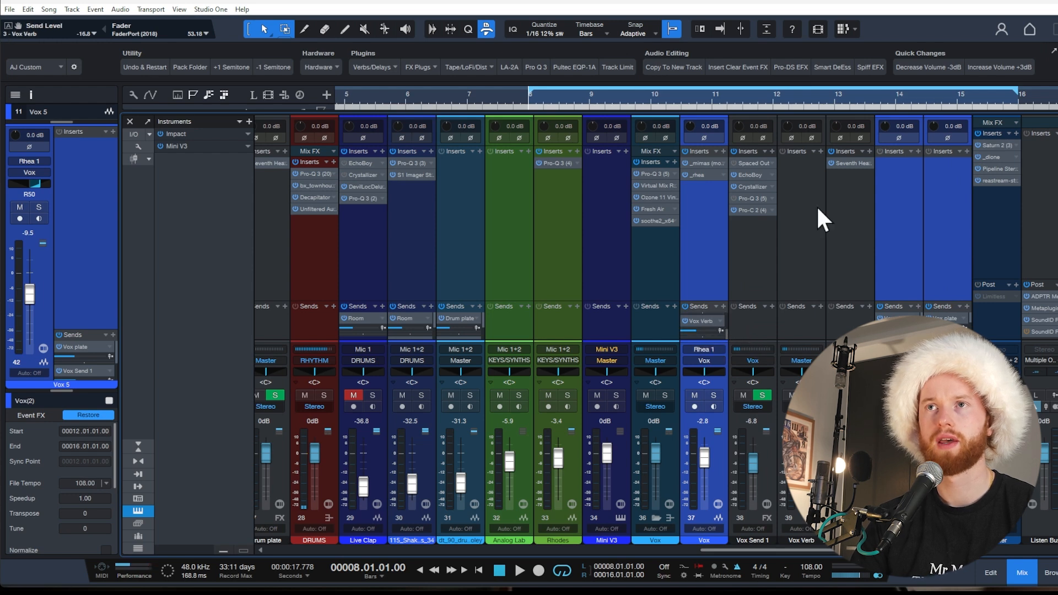
left_click(819, 160)
left_click(381, 67)
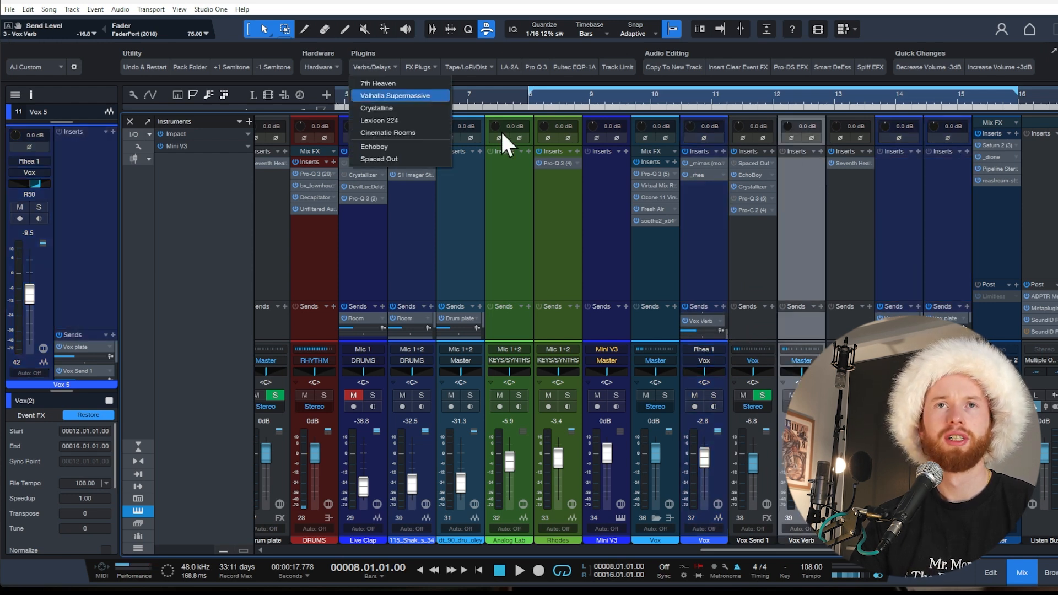
left_click(434, 120)
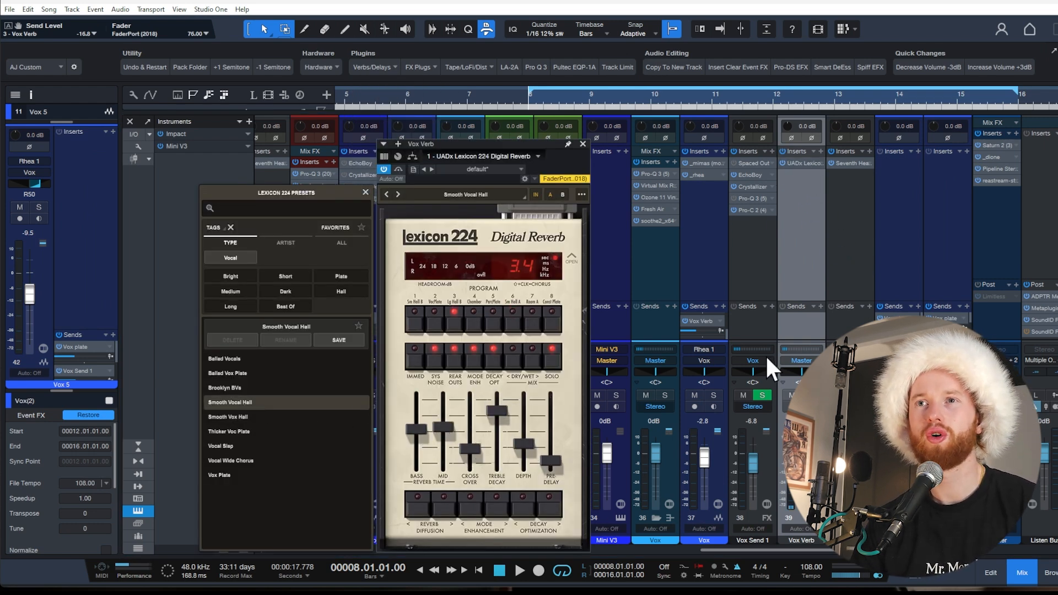
key("space")
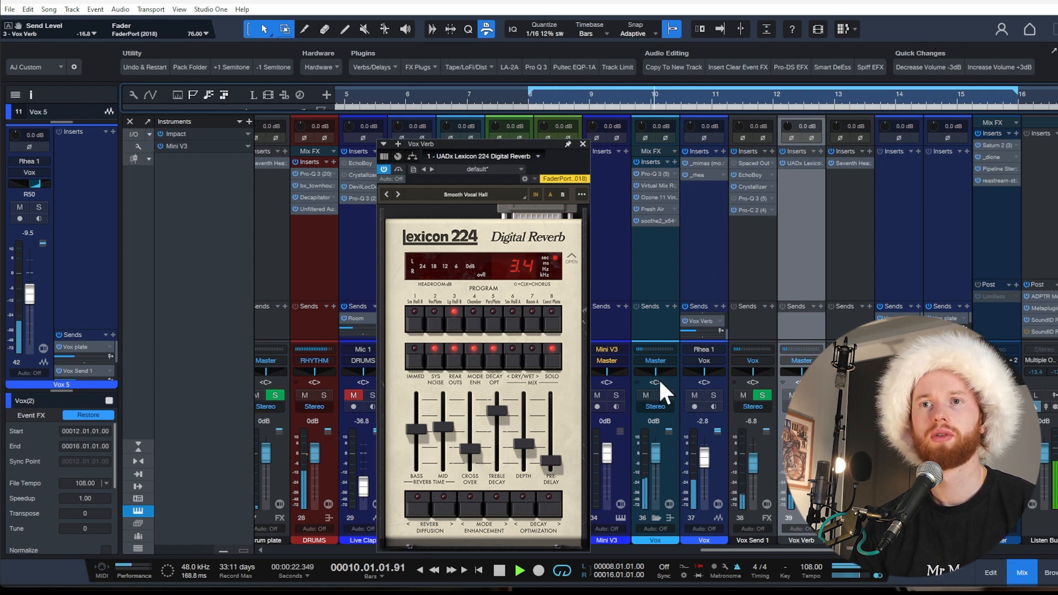
left_click(665, 395)
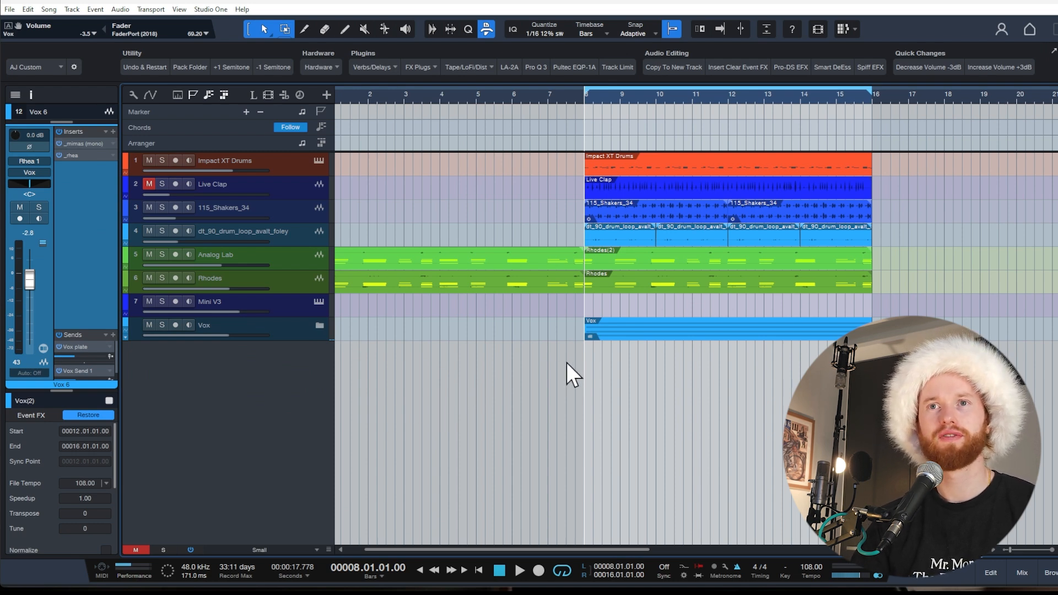
Record a bass line on the Mini V3 track from bar 7 and open the take in the note editor
left_click(475, 302)
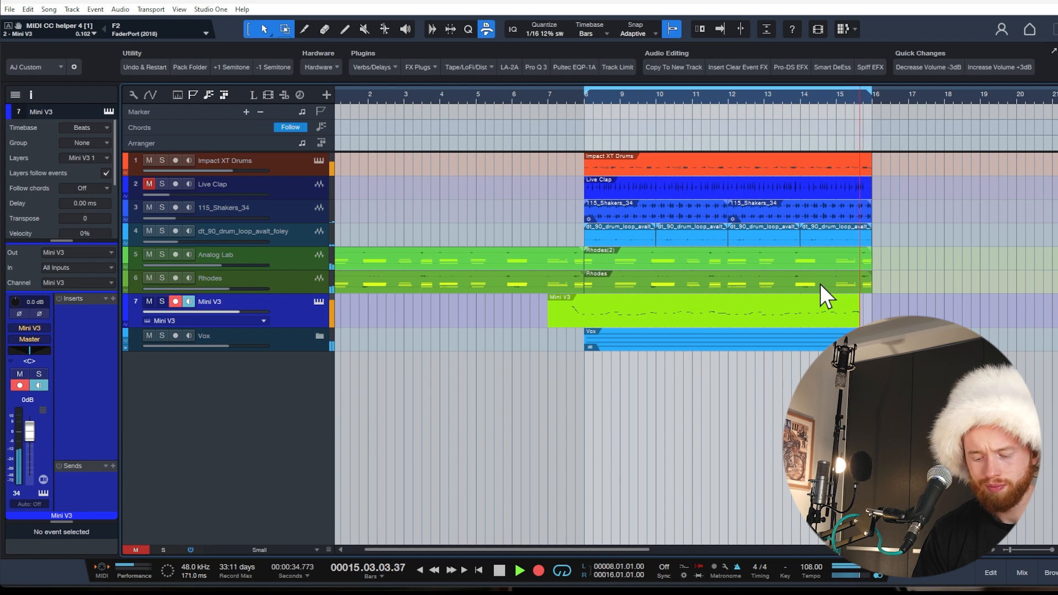
key("space")
key("F2")
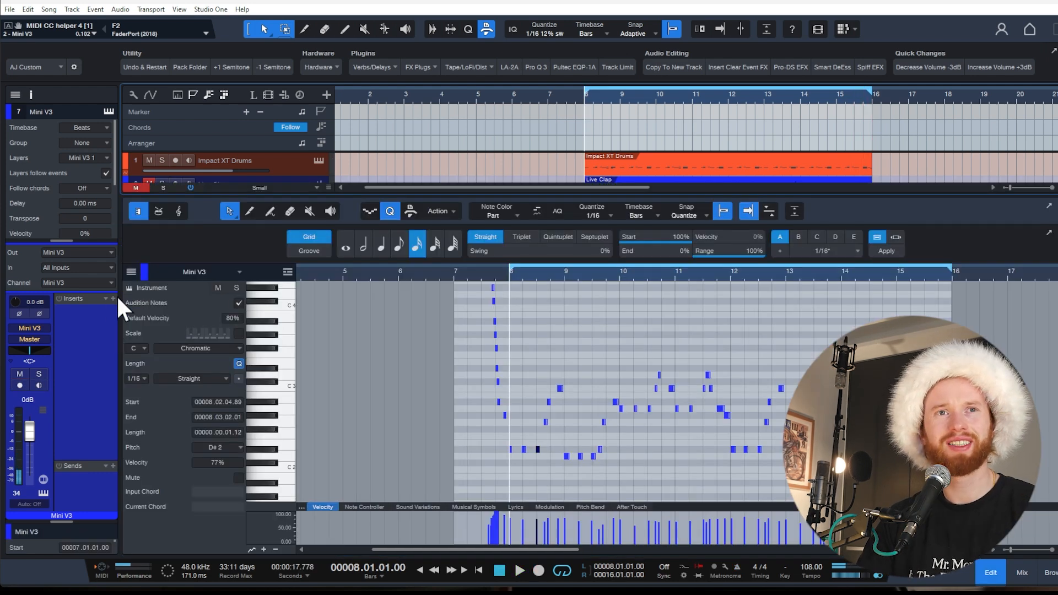
Insert Pro-Q 3 on Mini V3, boosting about 2.7 dB near 2370 Hz, boosting the low mids, and cutting about 3 dB near 87 Hz
left_click(113, 297)
type("q 3")
key("Return")
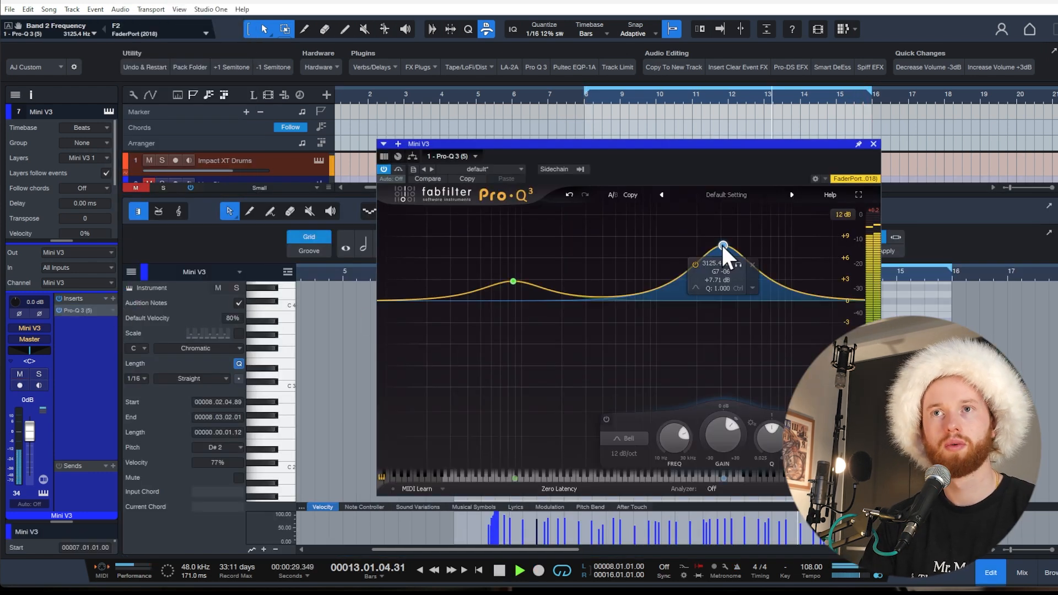
left_click_drag(722, 244, 705, 279)
scroll(705, 279, "down", 2)
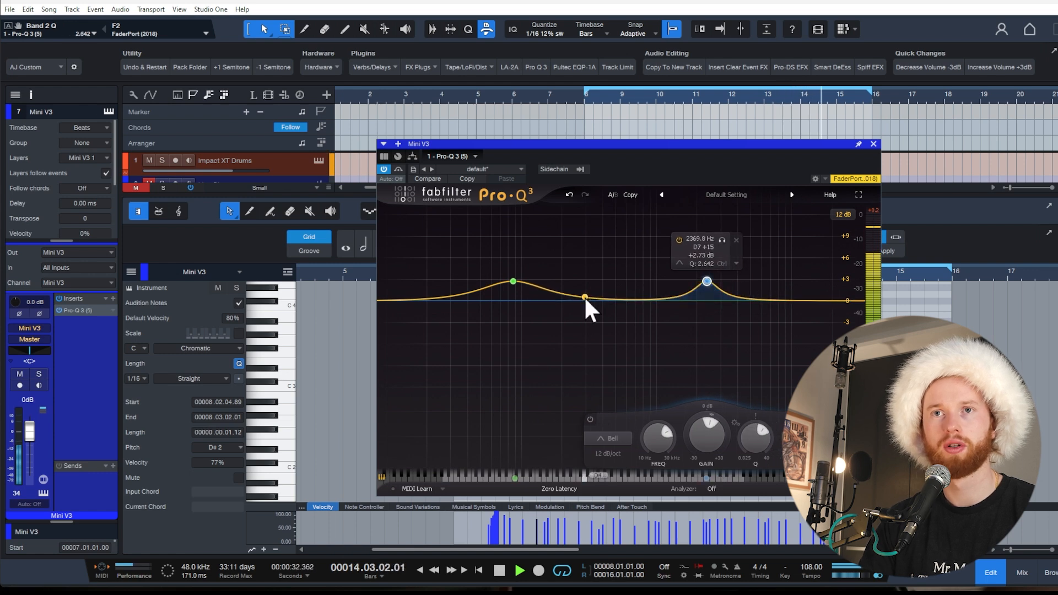
left_click_drag(584, 297, 568, 266)
left_click_drag(513, 281, 514, 319)
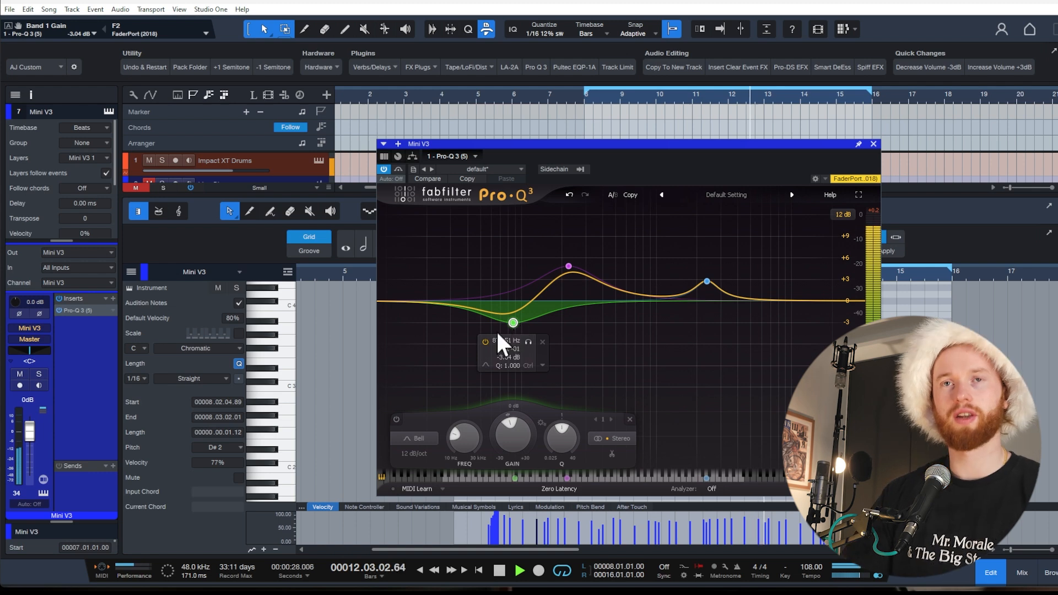
left_click(567, 267)
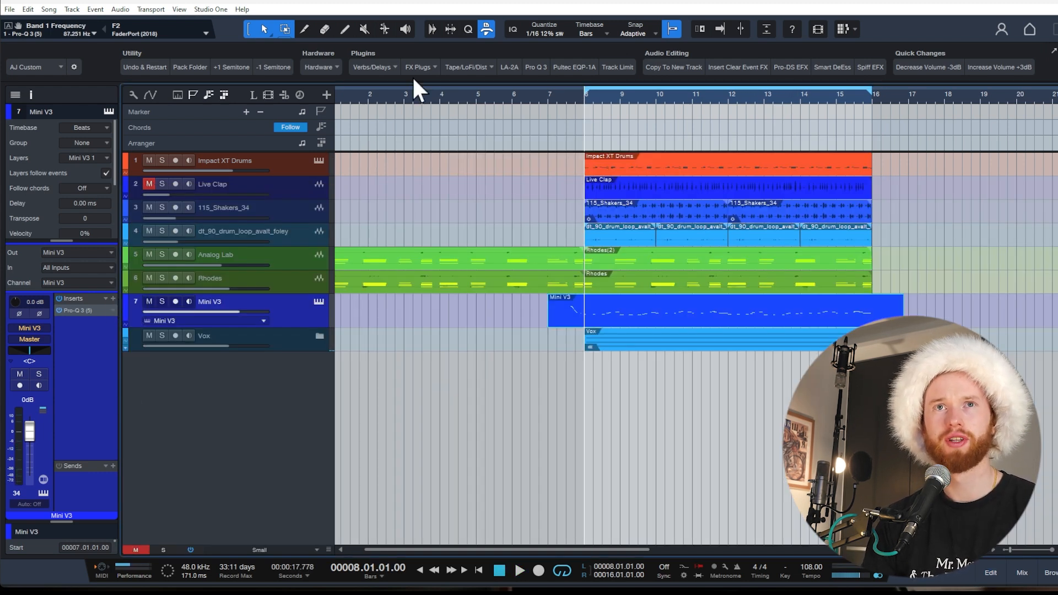
Insert the Rhea Stereo hardware compressor on Mini V3 with a 0.9 s release and compare it with bypass during playback
left_click(318, 67)
left_click(331, 88)
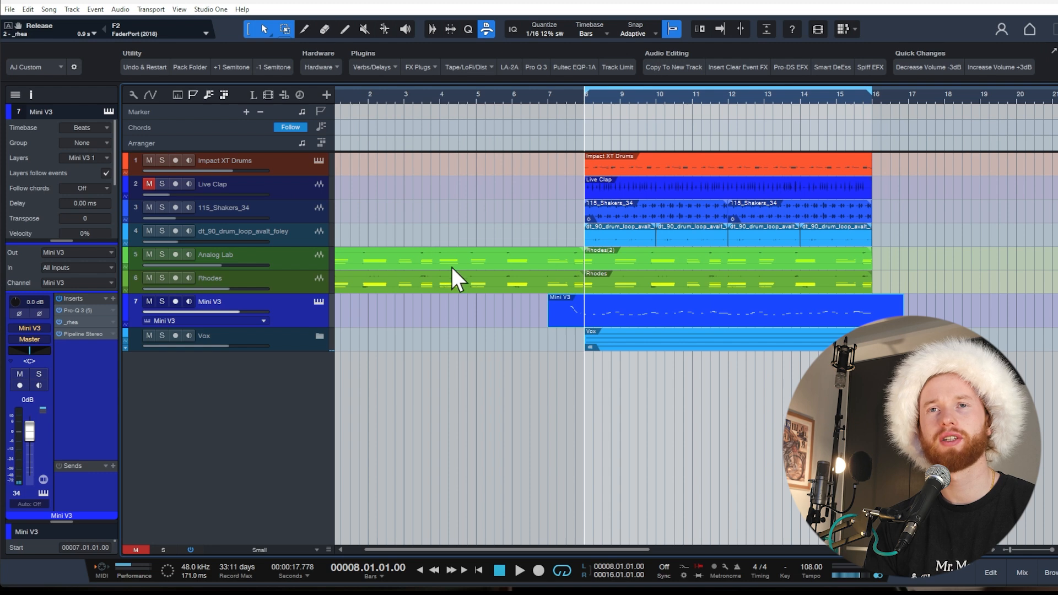
key("space")
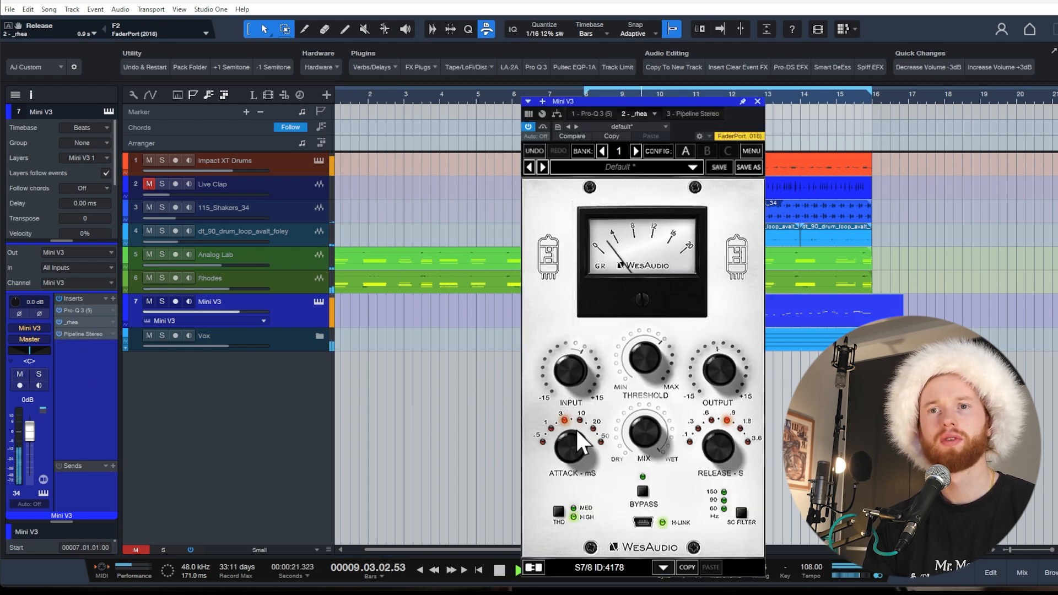
left_click(643, 488)
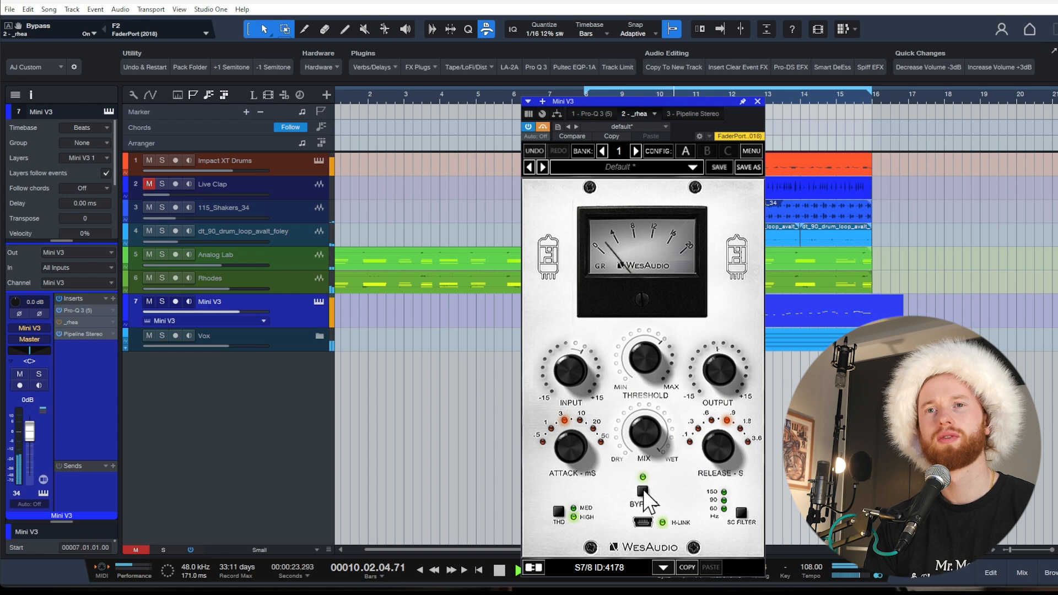
left_click(644, 491)
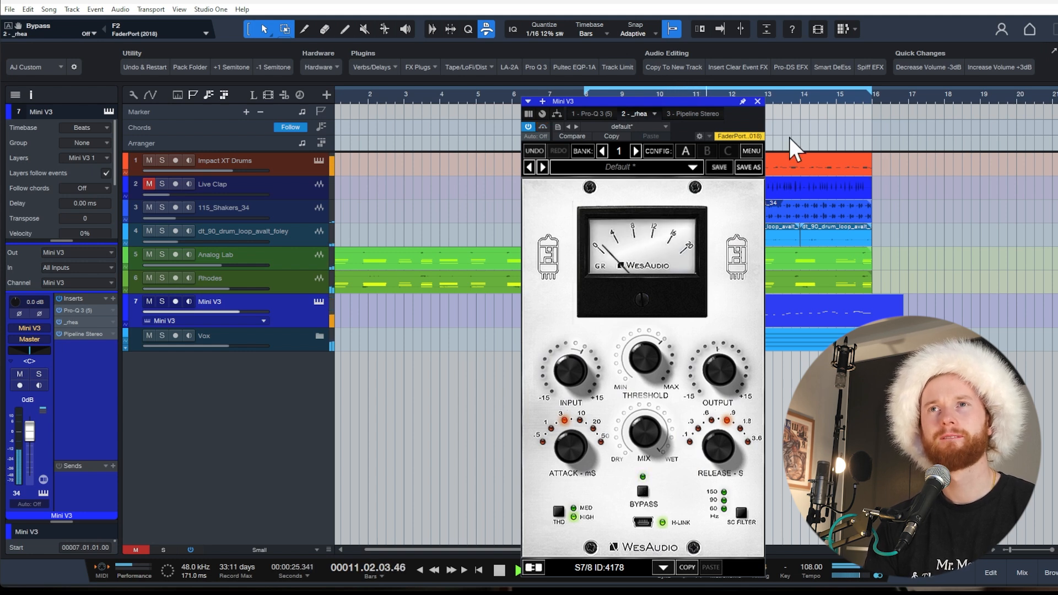
left_click(757, 102)
key("space")
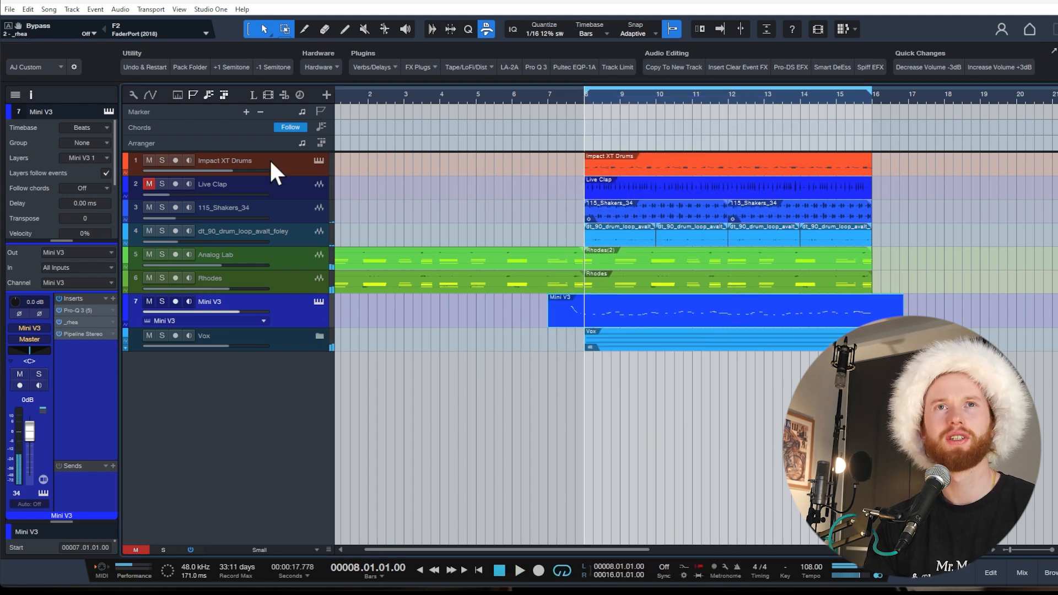
Insert the Mimas Stereo hardware unit on Mini V3 and compare the sound with and without it during playback
left_click(328, 65)
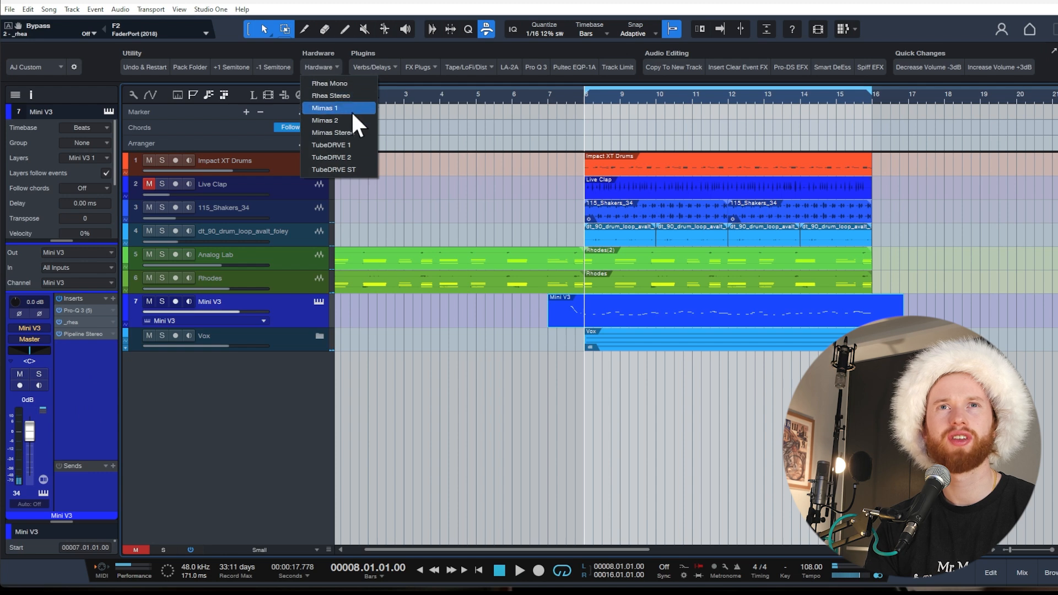
left_click(341, 132)
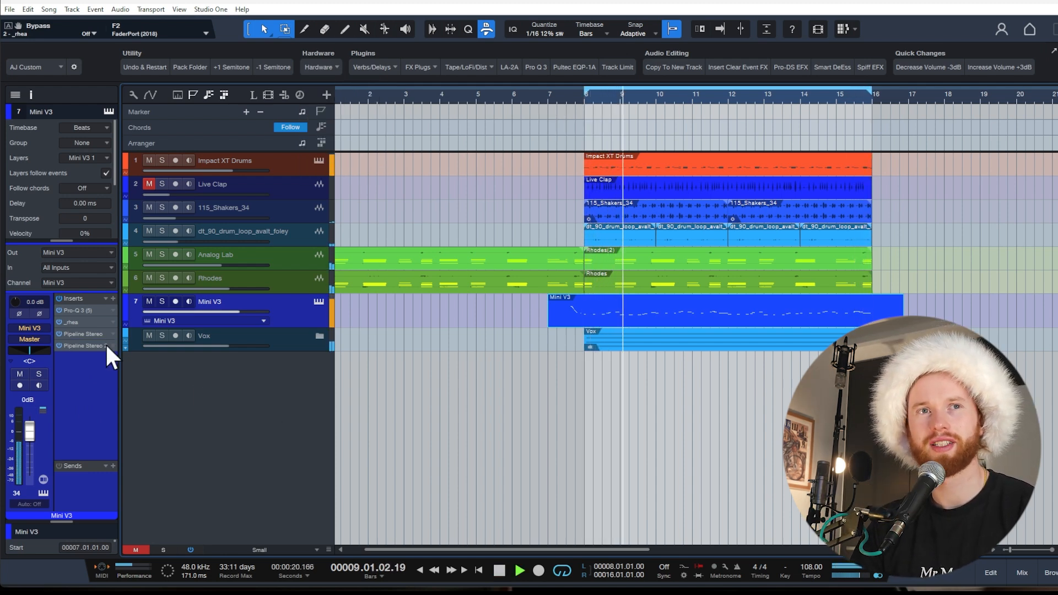
left_click(59, 345)
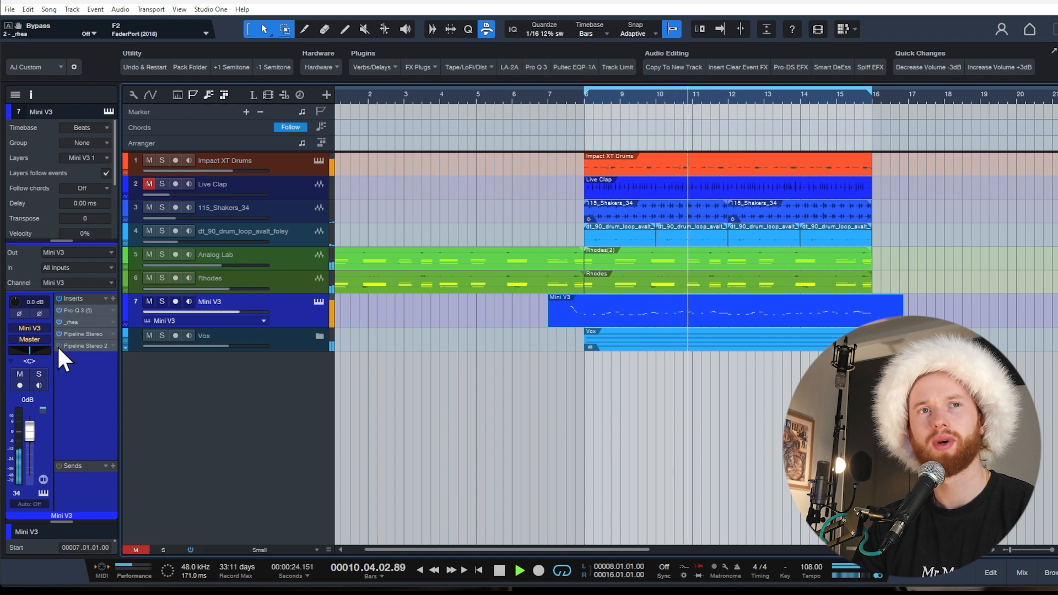
left_click(58, 346)
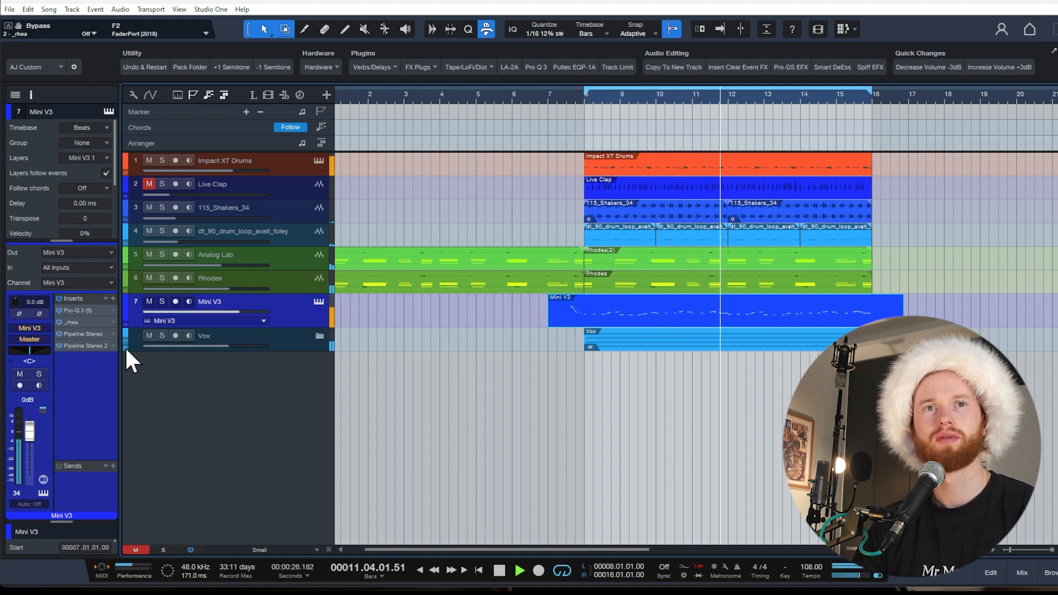
key("space")
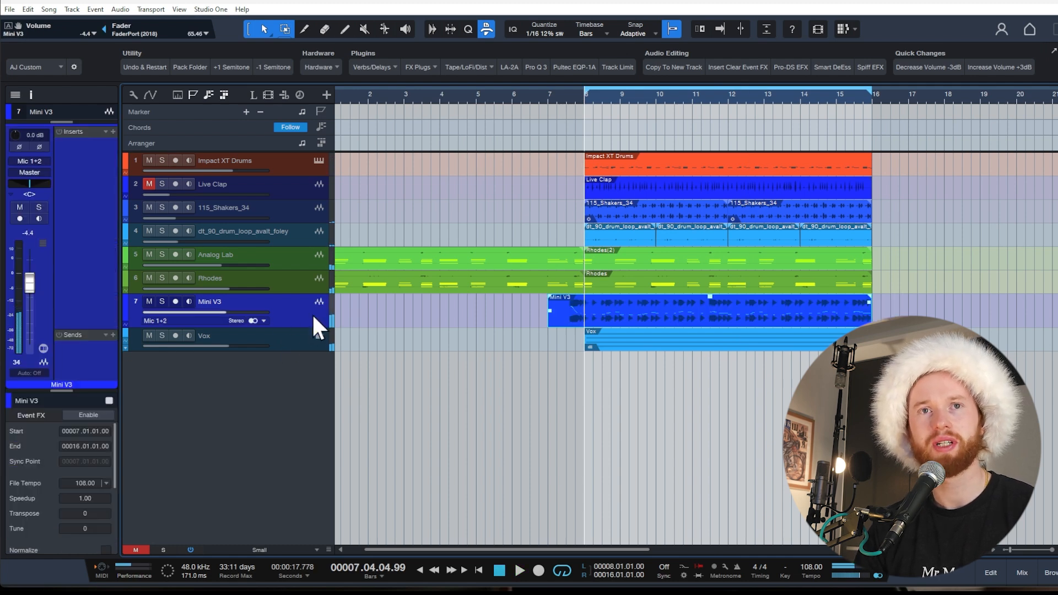
Insert TAL-Chorus-LX on the Bass chorus effects channel
key("F3")
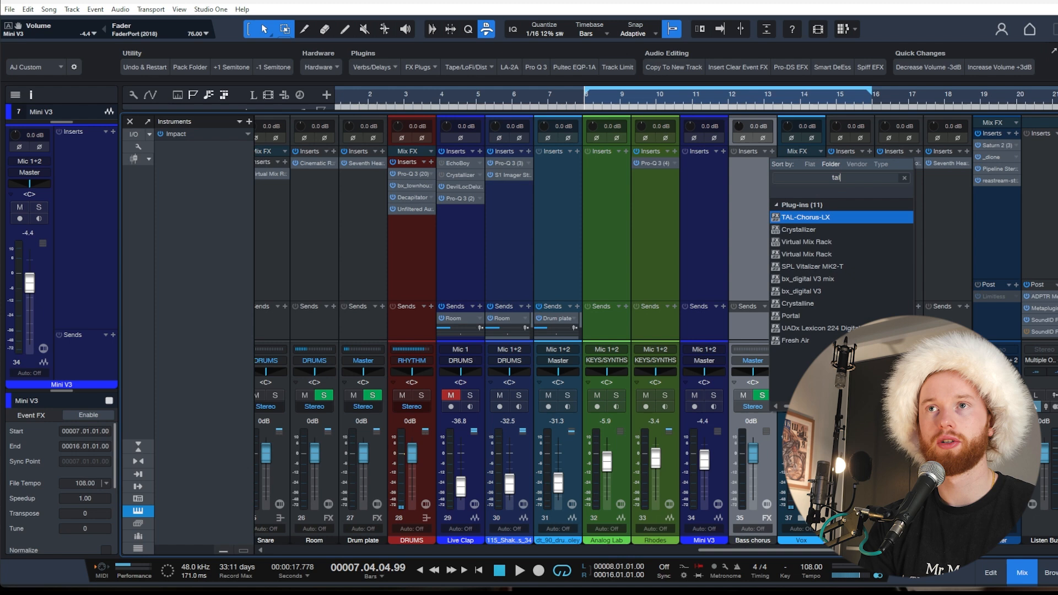
left_click(769, 156)
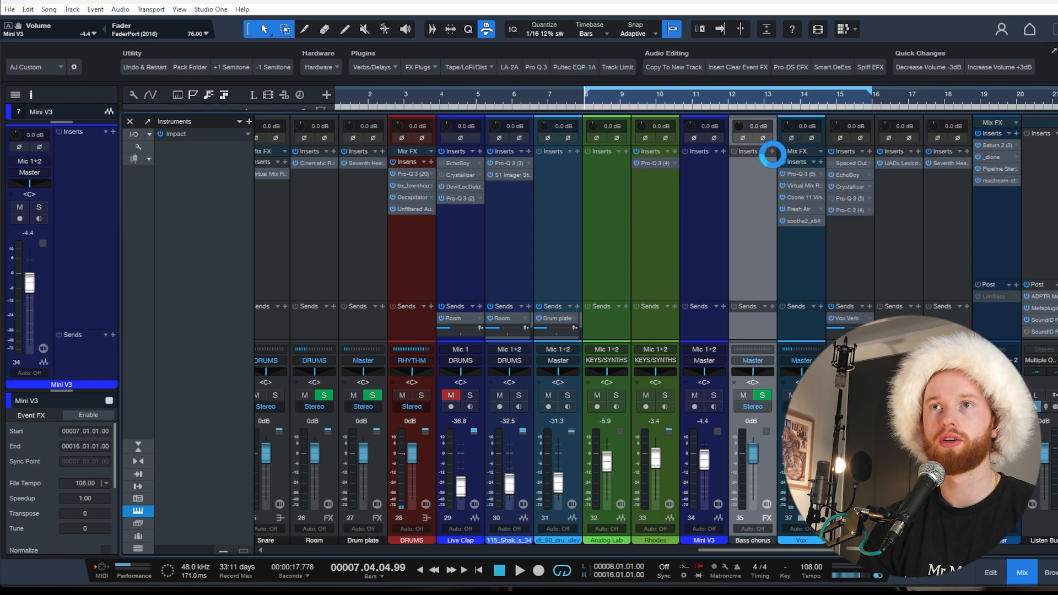
left_click_drag(603, 207, 634, 92)
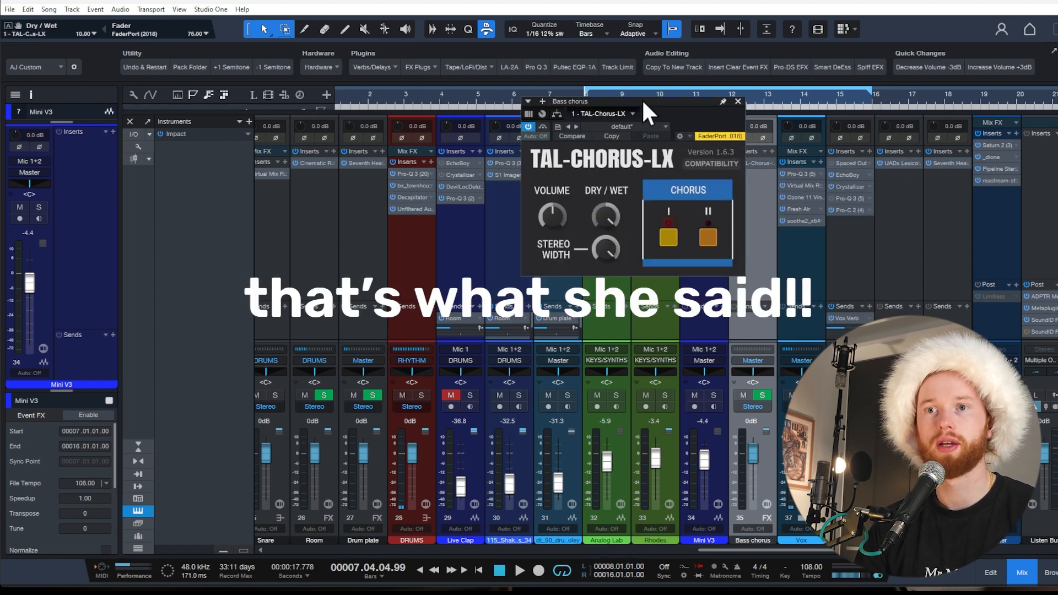
Add a send from Mini V3 to the Bass chorus channel and set its level to -7.9 dB during playback
left_click(747, 304)
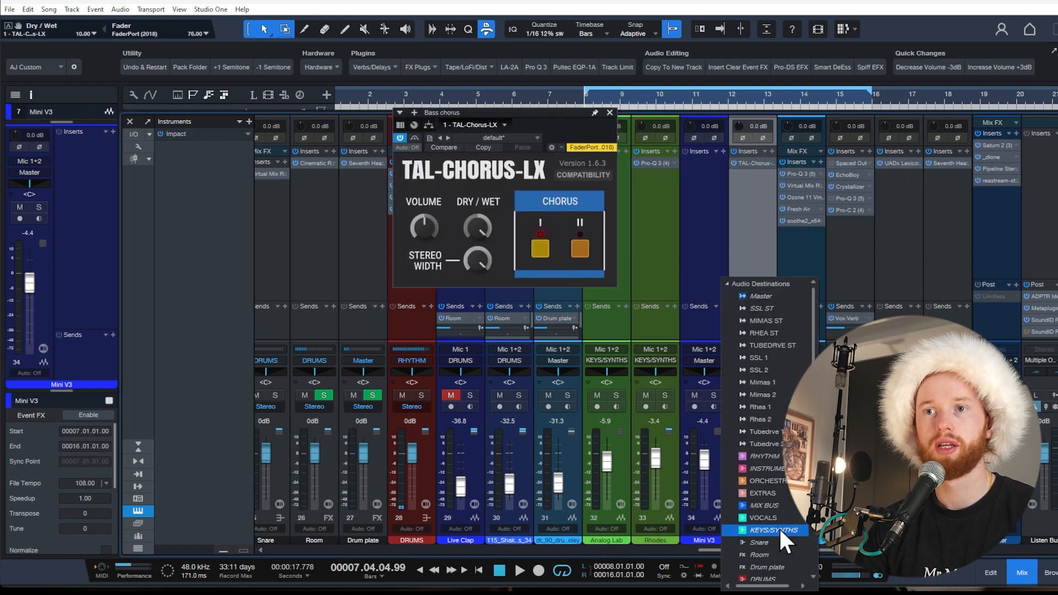
scroll(775, 558, "down", 3)
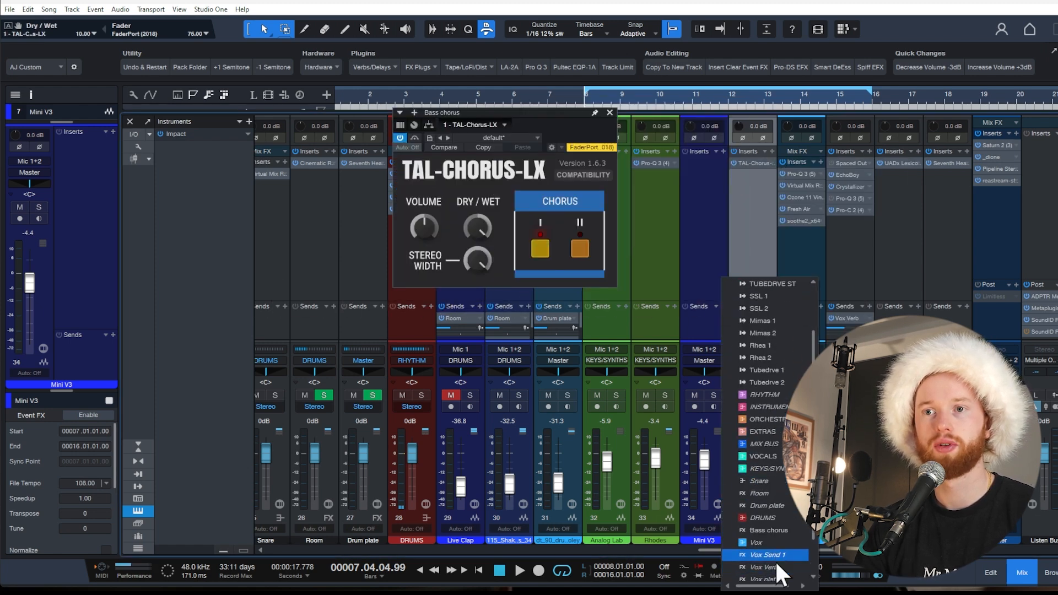
left_click(766, 505)
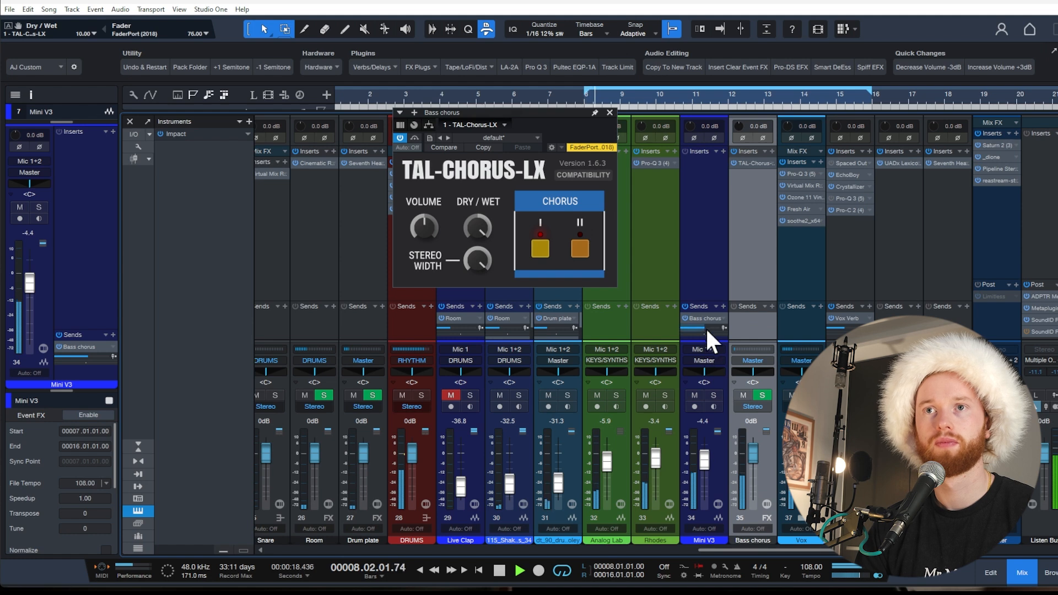
left_click_drag(719, 323, 704, 327)
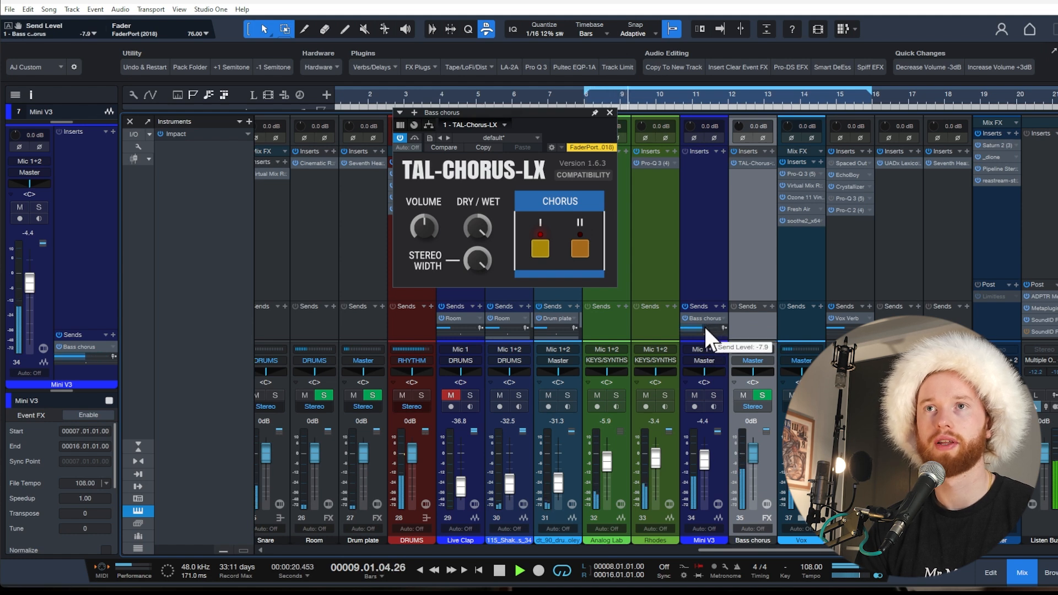
key("space")
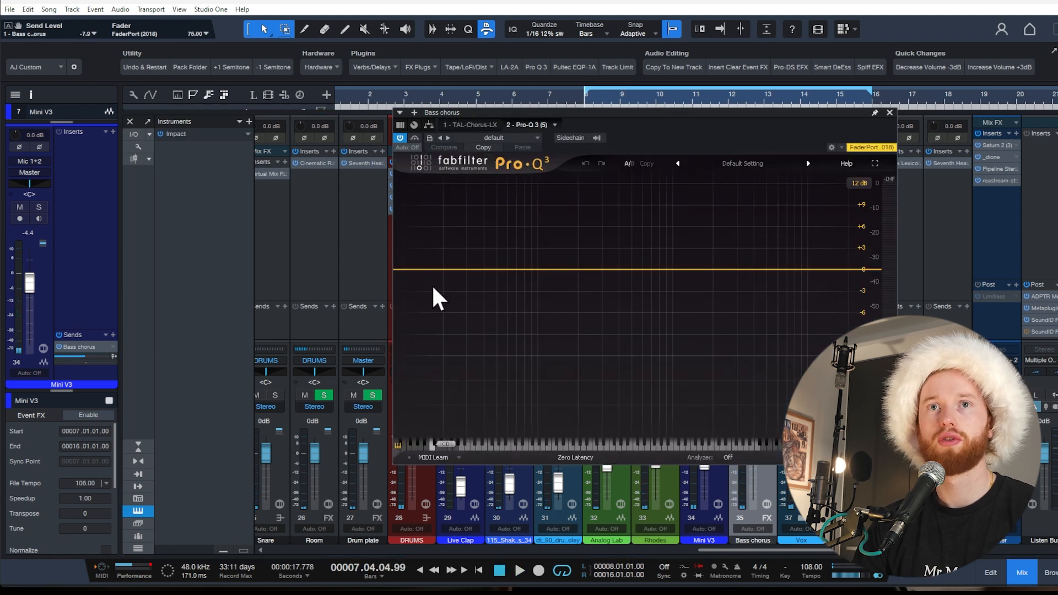
In the Bass chorus Pro-Q 3, add a 30 dB/oct low cut at about 261 Hz and use Linear Phase processing
double_click(424, 283)
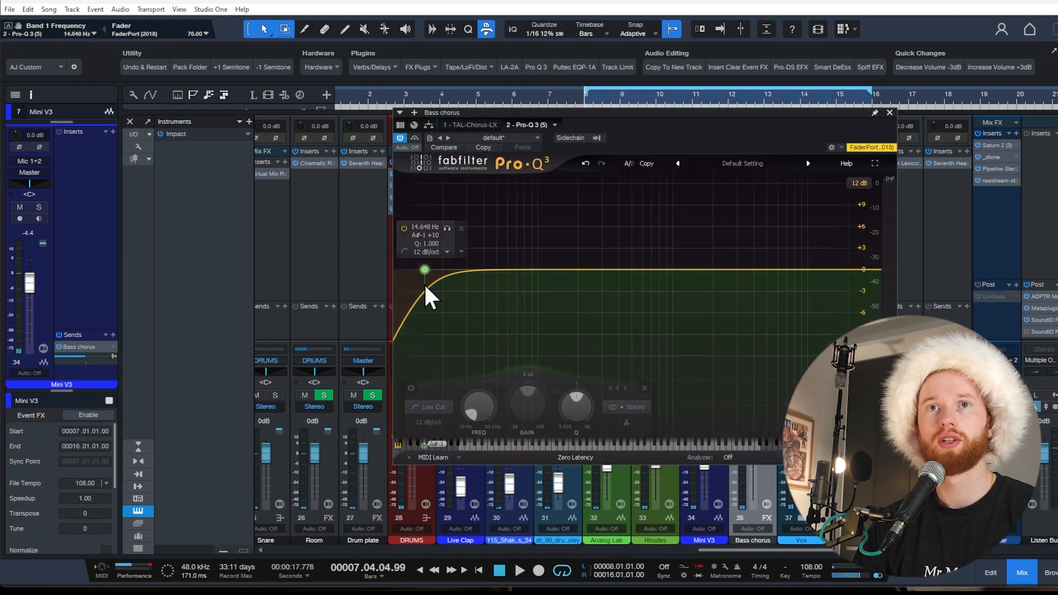
left_click_drag(424, 282, 553, 274)
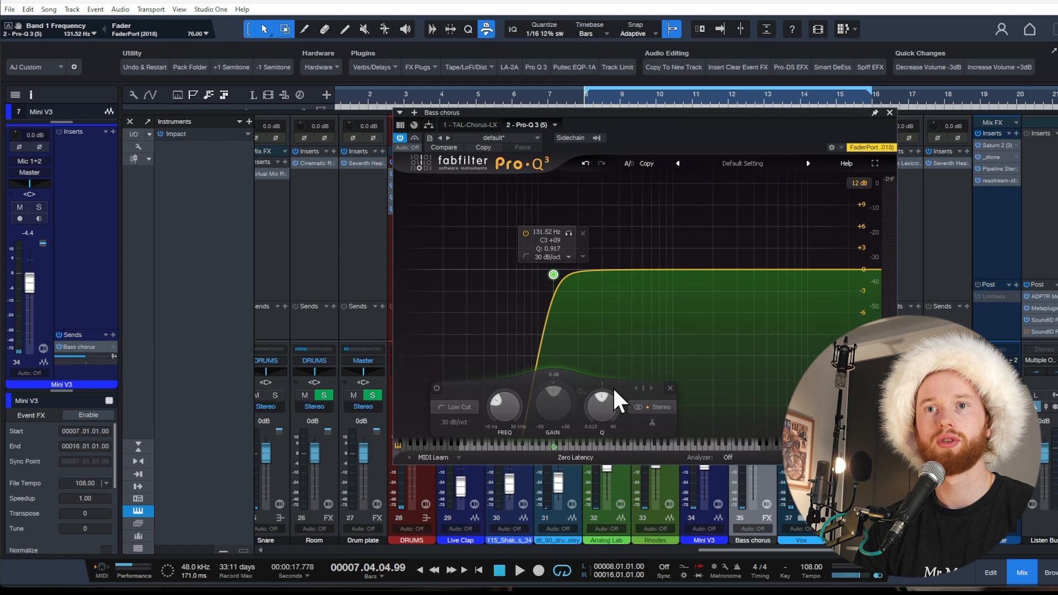
left_click(577, 458)
left_click(597, 495)
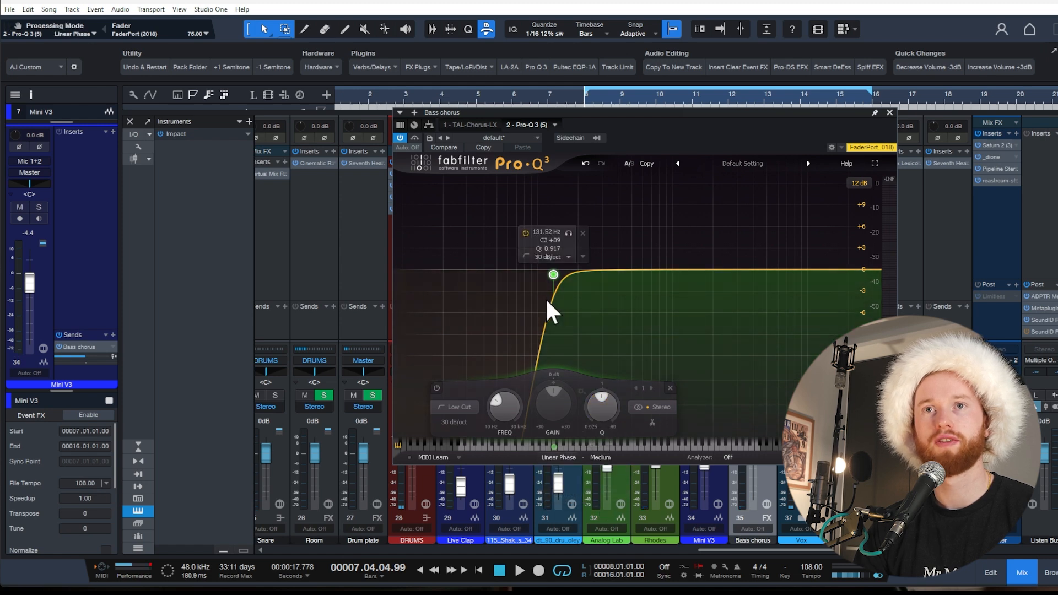
left_click_drag(554, 275, 595, 275)
scroll(582, 278, "down", 1)
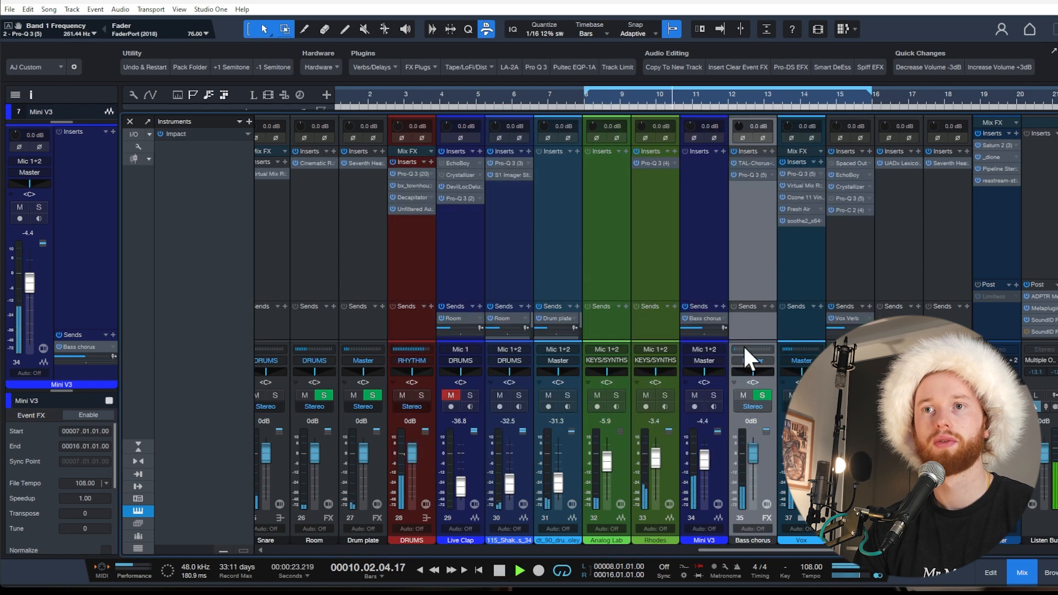
Compare the bass with the Bass chorus channel muted and unmuted during playback, and lower Mini V3's send to it slightly
left_click(742, 395)
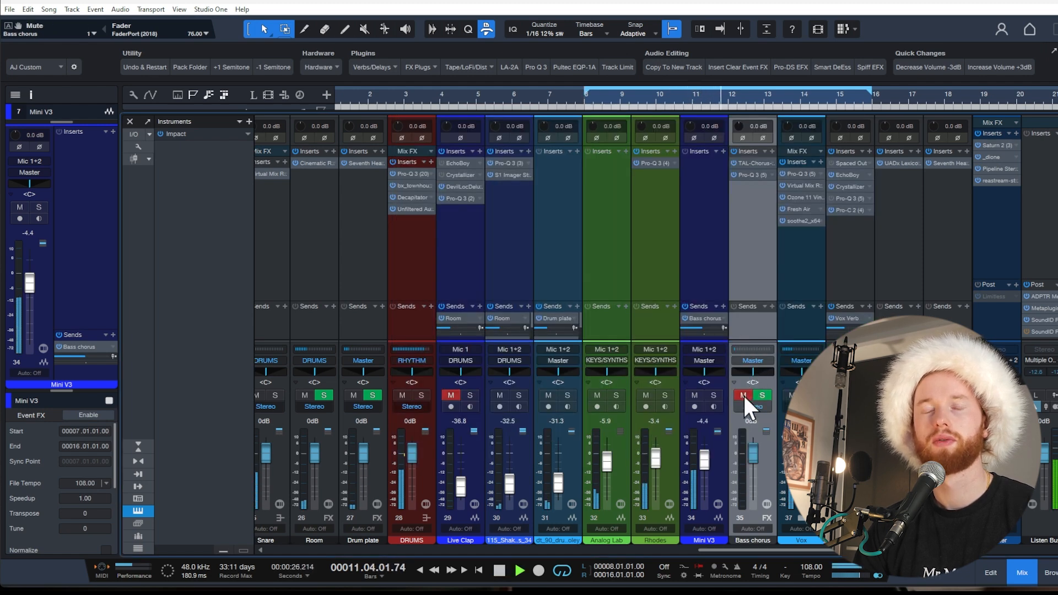
left_click(743, 395)
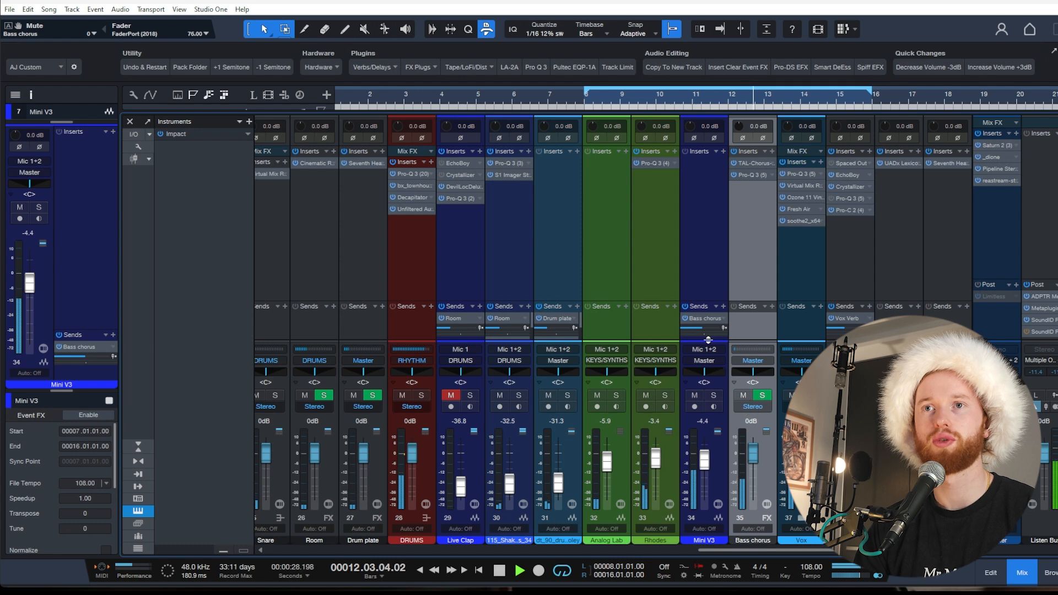
mouse_move(704, 328)
left_mouse_down()
mouse_move(686, 332)
mouse_move(698, 332)
left_mouse_up()
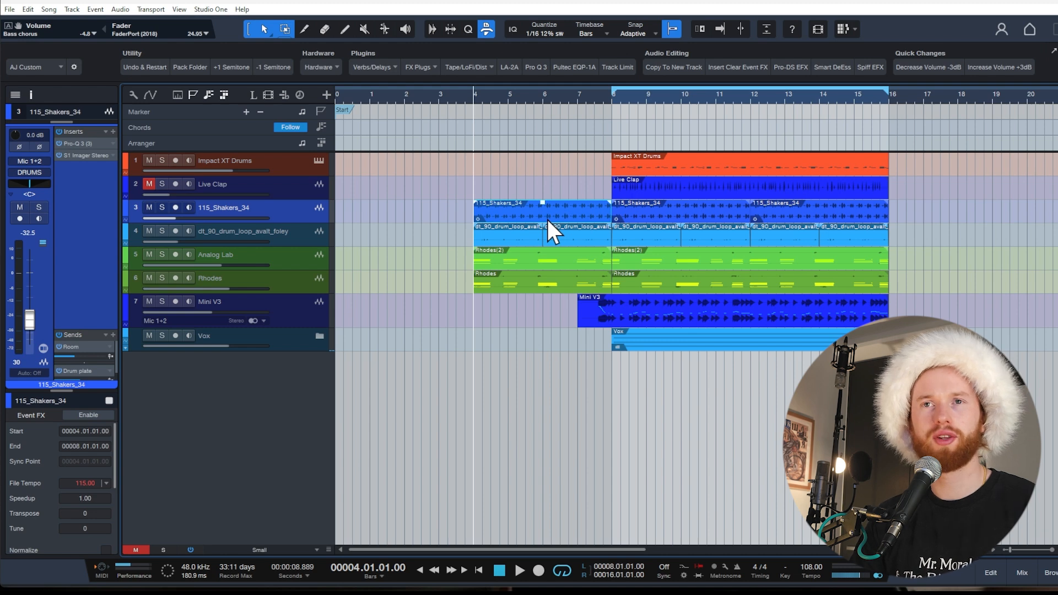
Shape the MIX BUS Pro-Q 3 Band 1 Frequency automation to hold until 7.3.3 and curve down steeply to bar 8
key("F3")
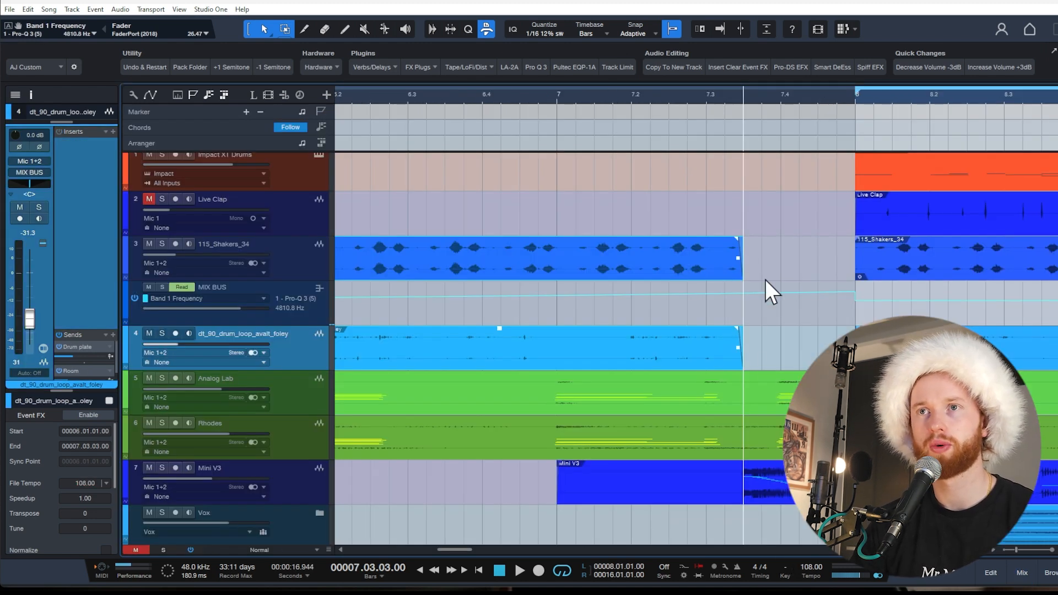
left_click(743, 296)
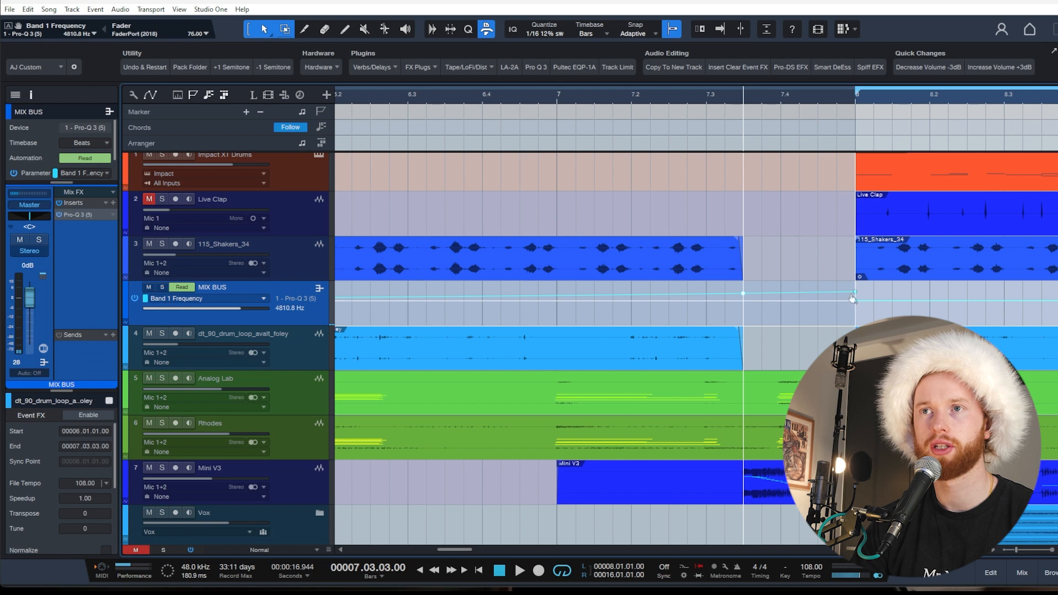
left_click_drag(853, 295, 849, 328)
mouse_move(799, 306)
left_mouse_down()
mouse_move(796, 353)
mouse_move(814, 318)
left_mouse_up()
scroll(817, 323, "down", 5)
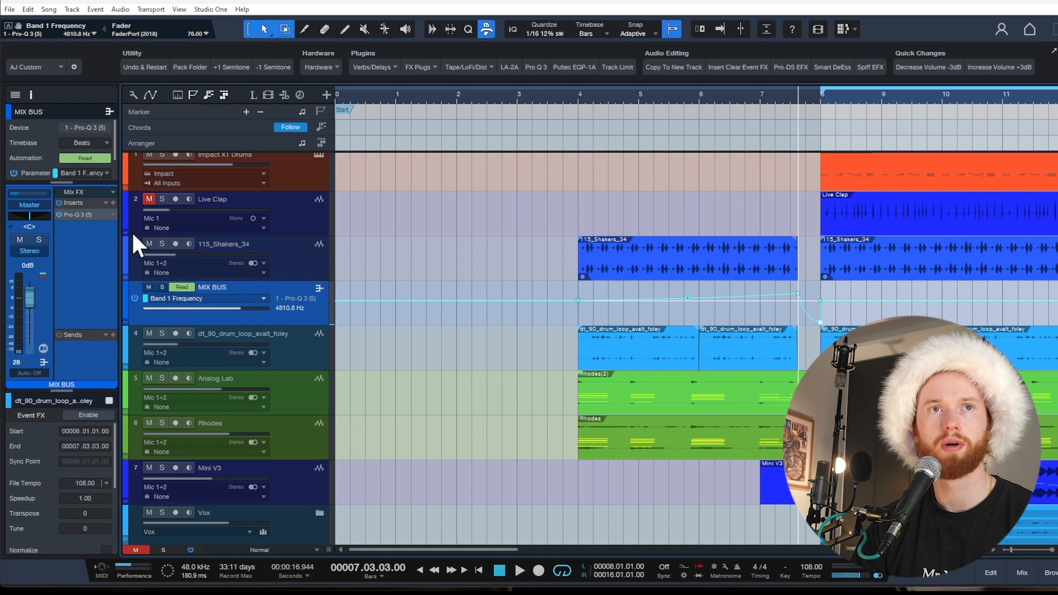
Automate Host Bypass of the MIX BUS Pro-Q 3 so the EQ is active up to bar 8 and bypassed from there, and play from bar 4
double_click(95, 213)
left_click(891, 112)
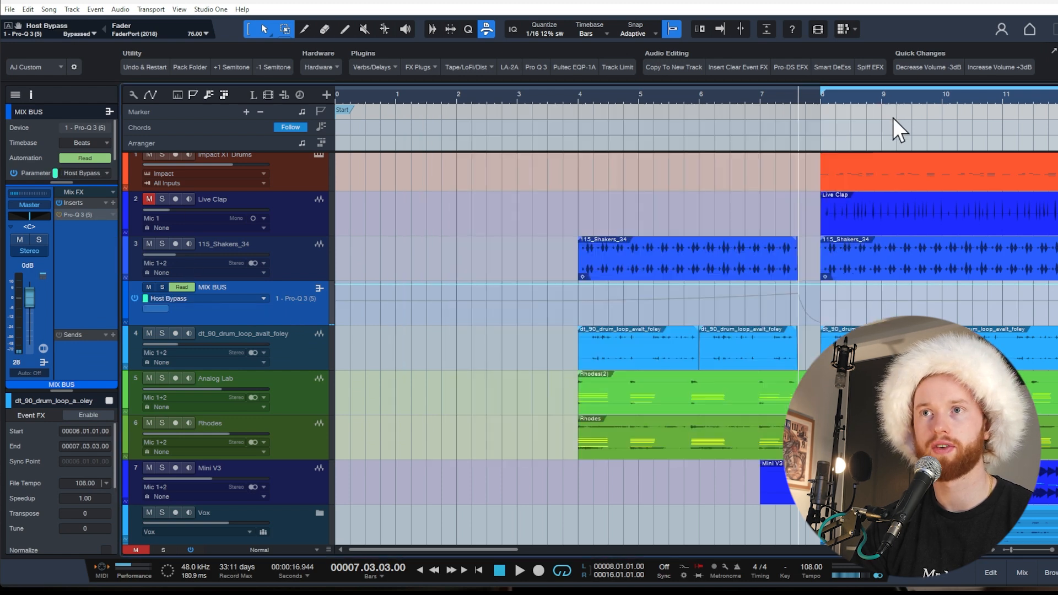
left_click_drag(579, 303, 818, 308)
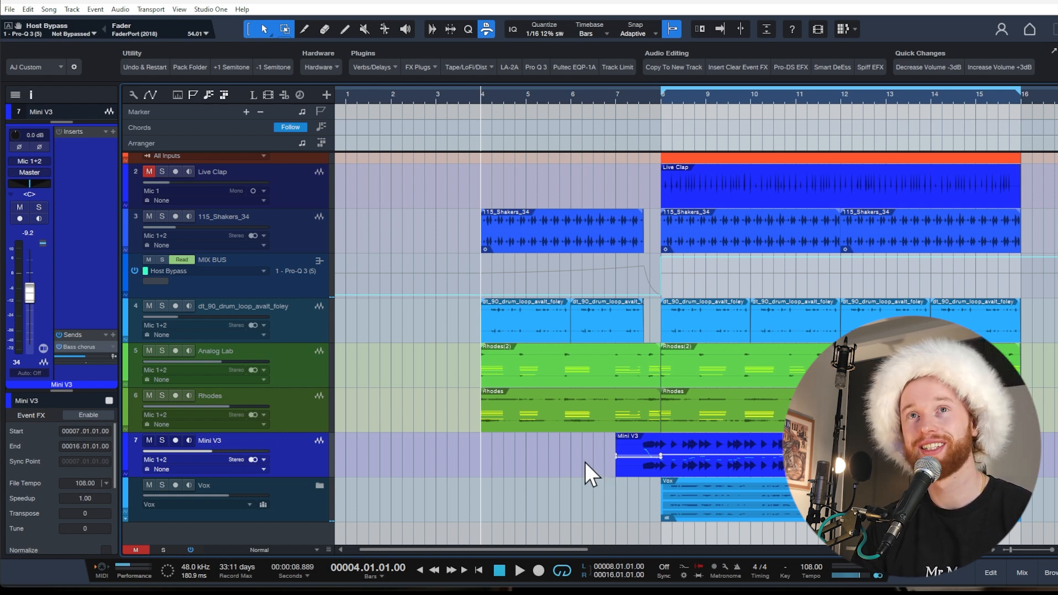
key("space")
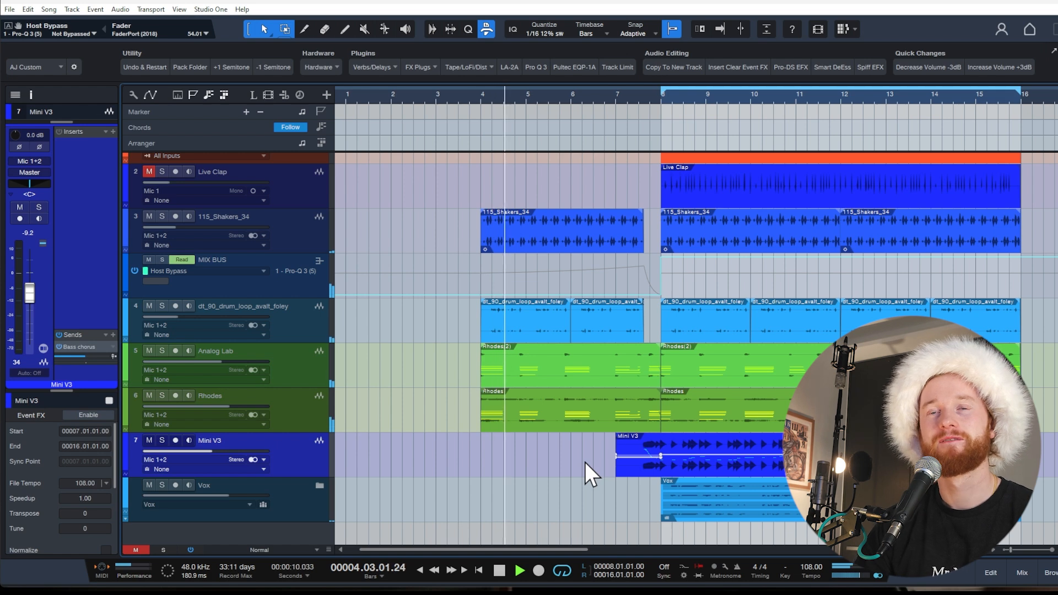